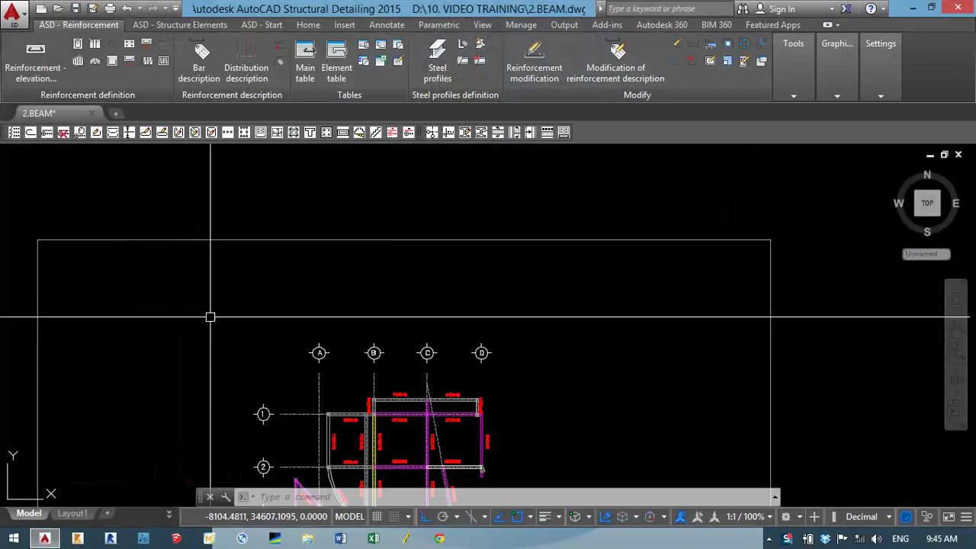
Step: Zoom and pan toward beams B1 and B2, centring the B1(25x40) label
{"action": "middle_click_drag", "start_coordinate": [212, 315], "coordinate": [253, 273]}
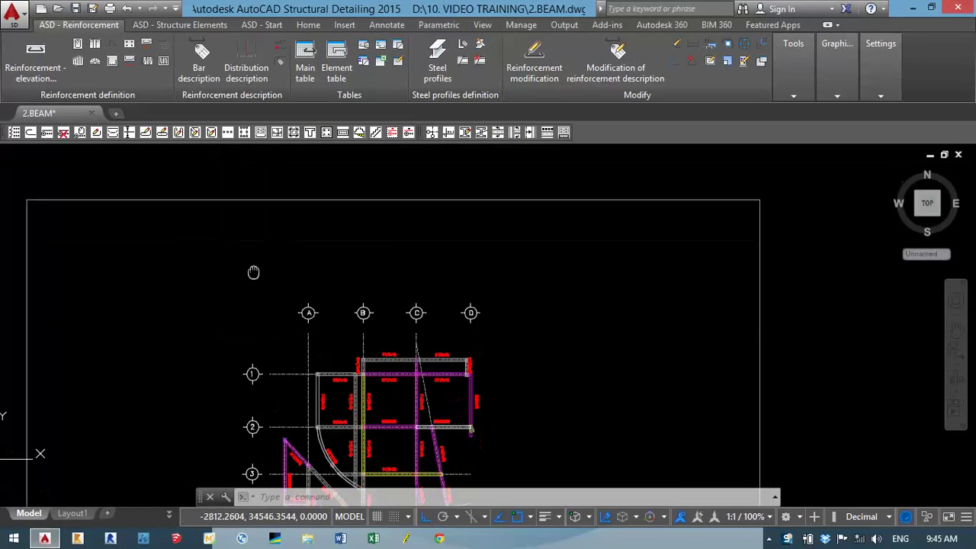
{"action": "scroll", "coordinate": [309, 347], "scroll_direction": "up", "scroll_amount": 4}
{"action": "scroll", "coordinate": [497, 375], "scroll_direction": "up", "scroll_amount": 2}
{"action": "scroll", "coordinate": [582, 324], "scroll_direction": "up", "scroll_amount": 2}
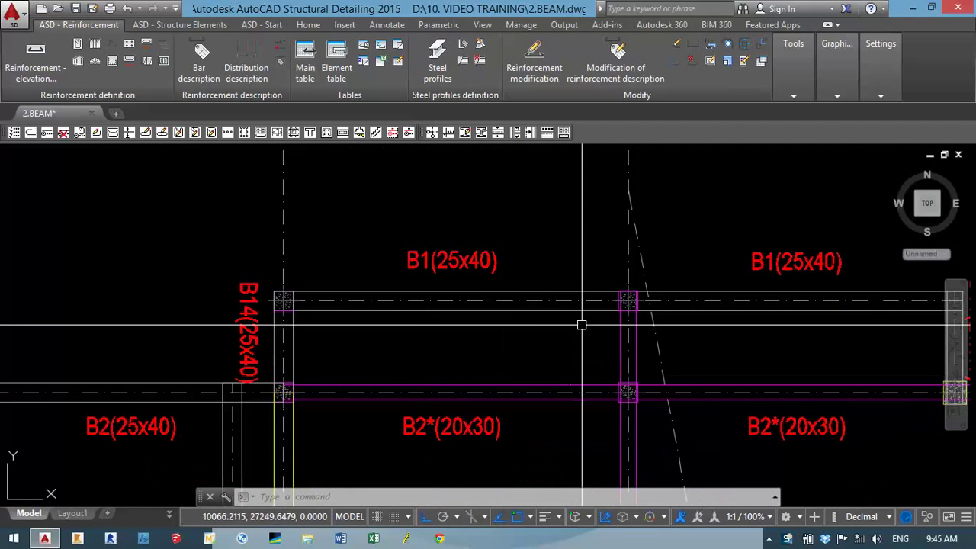
{"action": "middle_click_drag", "start_coordinate": [582, 325], "coordinate": [534, 323]}
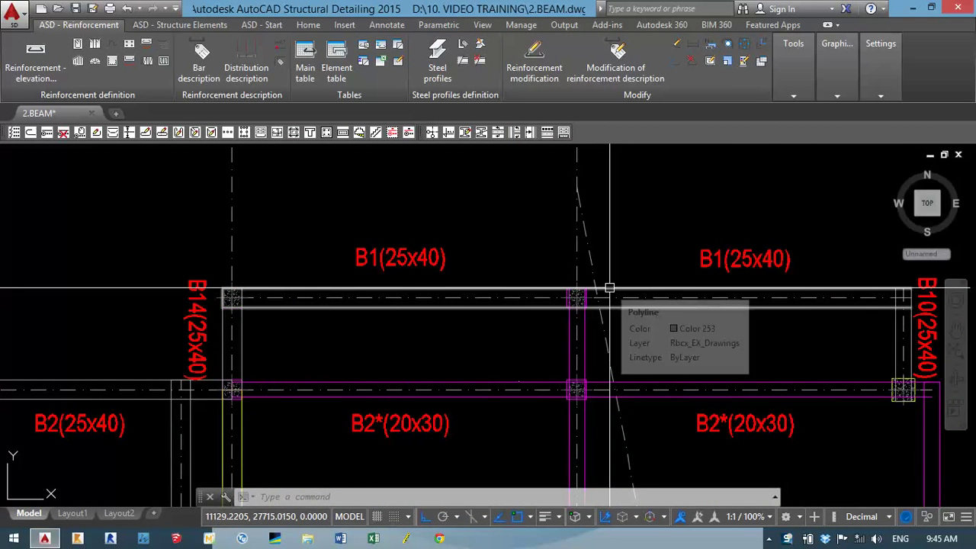
{"action": "scroll", "coordinate": [455, 218], "scroll_direction": "up", "scroll_amount": 3}
{"action": "mouse_move", "coordinate": [225, 371]}
{"action": "middle_mouse_down"}
{"action": "mouse_move", "coordinate": [261, 348]}
{"action": "mouse_move", "coordinate": [410, 363]}
{"action": "mouse_move", "coordinate": [386, 369]}
{"action": "middle_mouse_up"}
{"action": "scroll", "coordinate": [386, 355], "scroll_direction": "up", "scroll_amount": 1}
{"action": "scroll", "coordinate": [430, 392], "scroll_direction": "up", "scroll_amount": 1}
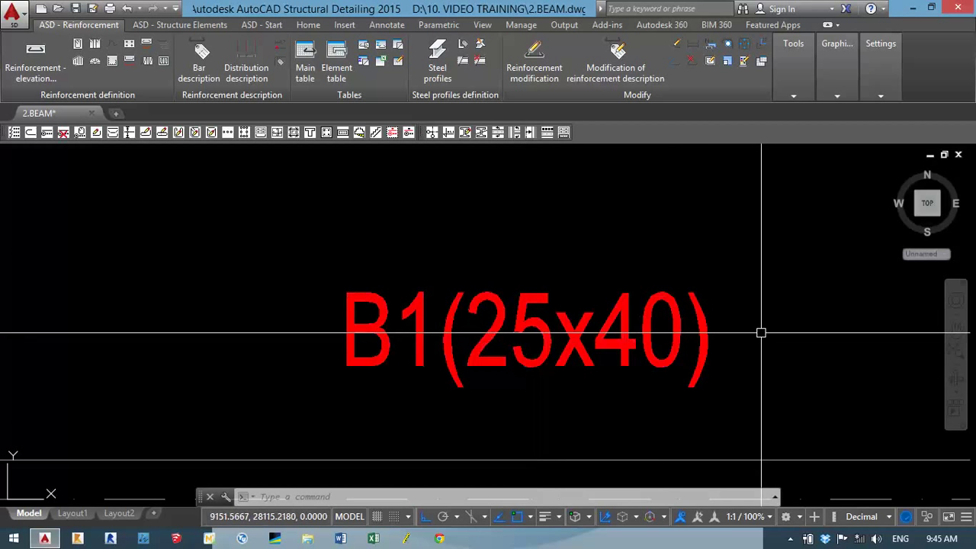
Step: Fine-tune the close-up view around the B1(25x40) label between grids B and C
{"action": "middle_click_drag", "start_coordinate": [683, 366], "coordinate": [647, 375]}
{"action": "scroll", "coordinate": [652, 373], "scroll_direction": "down", "scroll_amount": 2}
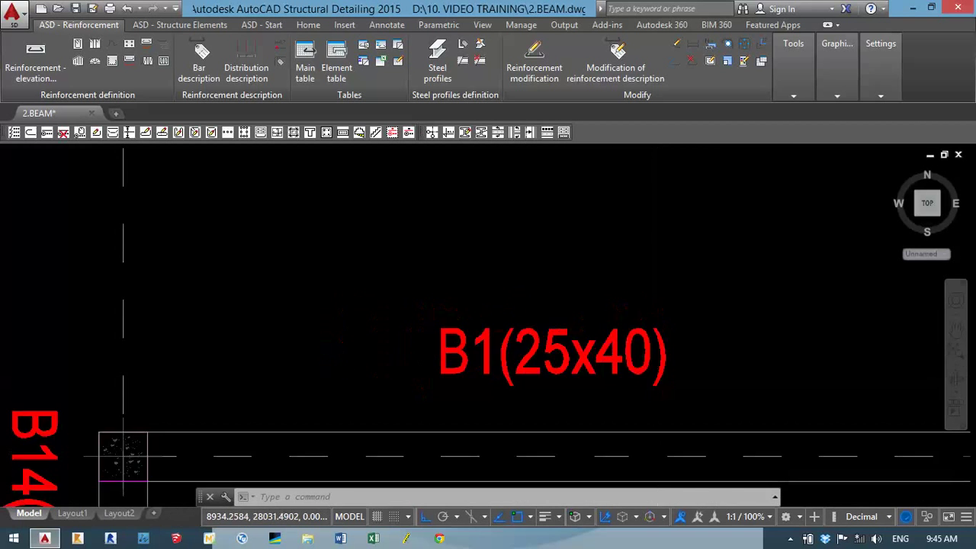
{"action": "scroll", "coordinate": [610, 371], "scroll_direction": "down", "scroll_amount": 2}
{"action": "scroll", "coordinate": [566, 369], "scroll_direction": "down", "scroll_amount": 1}
{"action": "scroll", "coordinate": [566, 369], "scroll_direction": "up", "scroll_amount": 1}
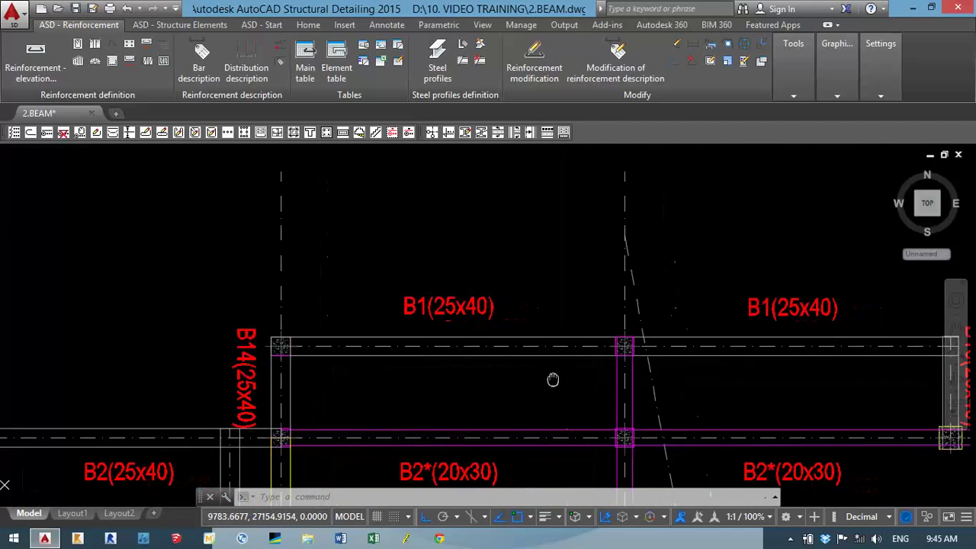
{"action": "scroll", "coordinate": [323, 382], "scroll_direction": "up", "scroll_amount": 1}
{"action": "scroll", "coordinate": [290, 355], "scroll_direction": "up", "scroll_amount": 1}
{"action": "scroll", "coordinate": [312, 366], "scroll_direction": "down", "scroll_amount": 3}
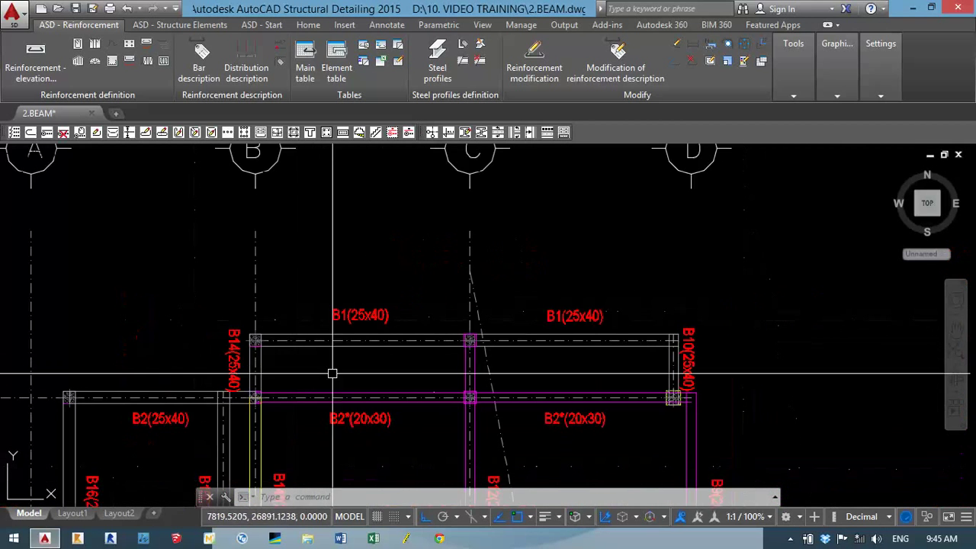
{"action": "scroll", "coordinate": [244, 366], "scroll_direction": "up", "scroll_amount": 3}
{"action": "scroll", "coordinate": [243, 348], "scroll_direction": "up", "scroll_amount": 1}
{"action": "type", "text": "x"}
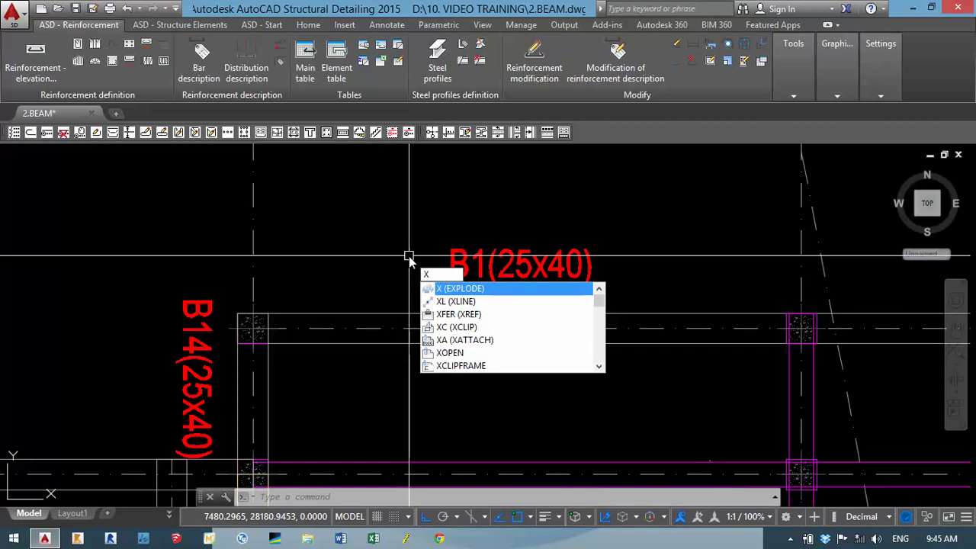
Step: Start a vertical construction line with L, then cancel it
{"action": "type", "text": "L"}
{"action": "key", "text": "Return"}
{"action": "type", "text": "V"}
{"action": "key", "text": "Return"}
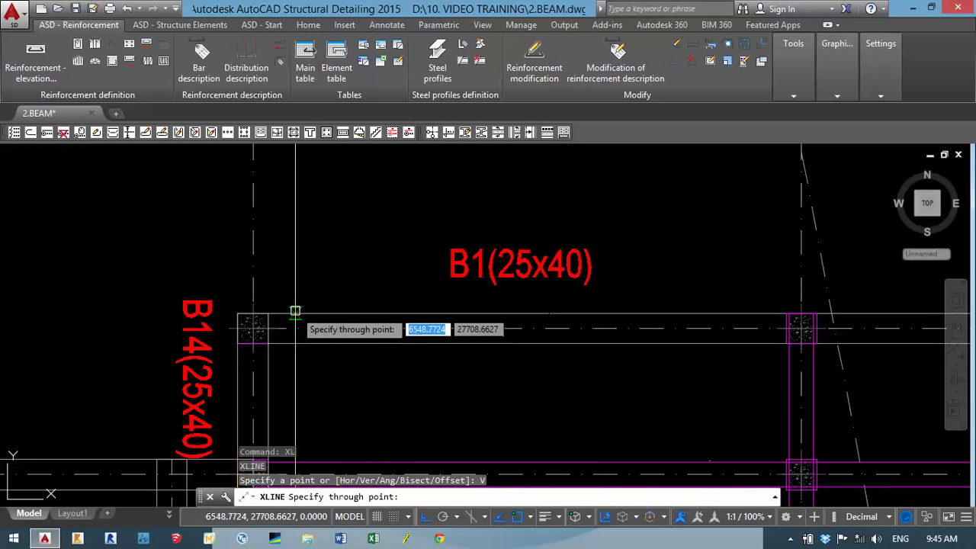
{"action": "key", "text": "Return"}
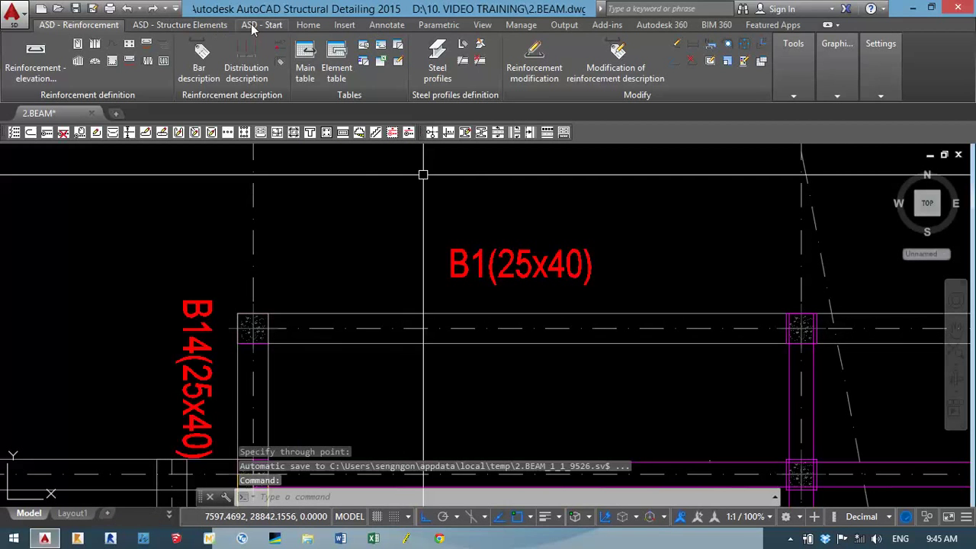
Step: Set the current object colour to grey 253 on the Home tab
{"action": "left_click", "coordinate": [307, 25]}
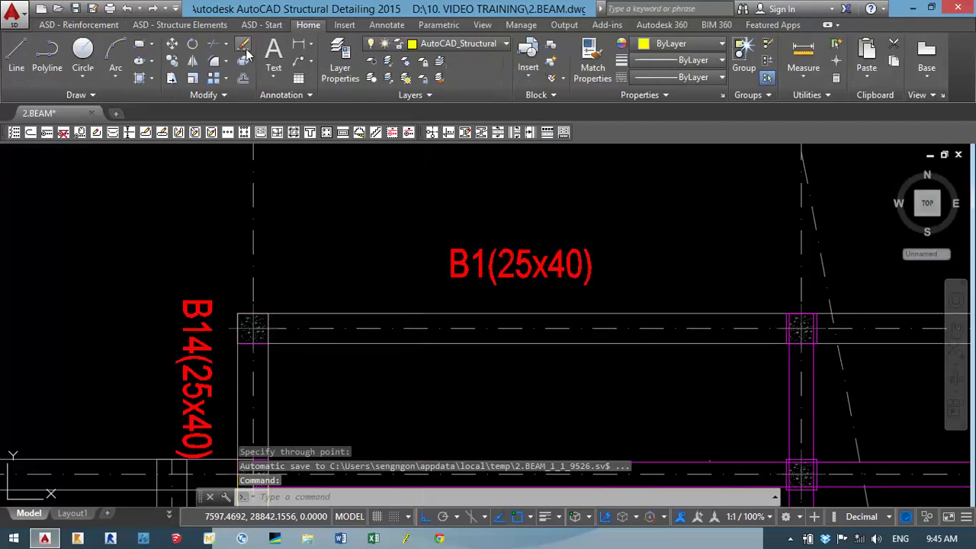
{"action": "left_click", "coordinate": [703, 44]}
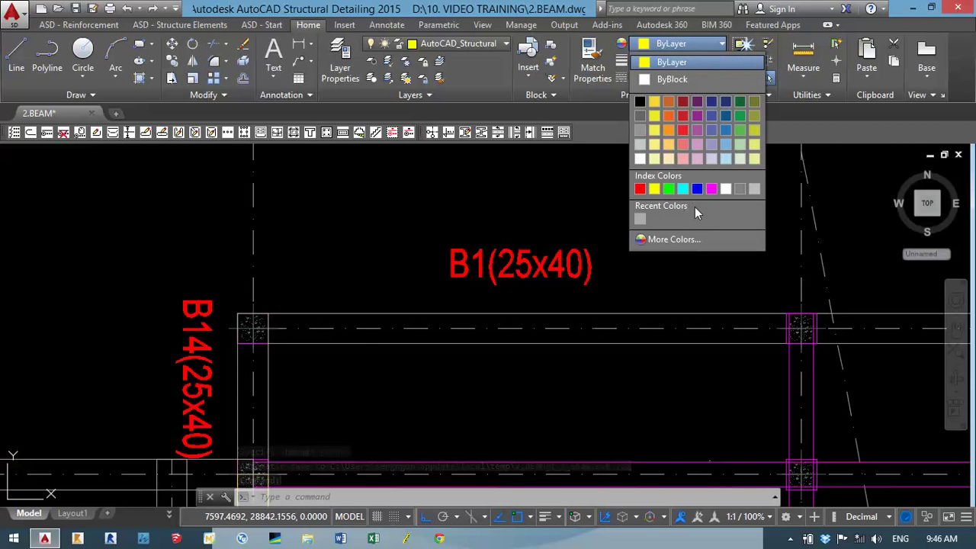
{"action": "left_click", "coordinate": [640, 220]}
Step: Start vertical XLINE construction lines and frame beams B1, B2, B14 with their columns
{"action": "type", "text": "xl"}
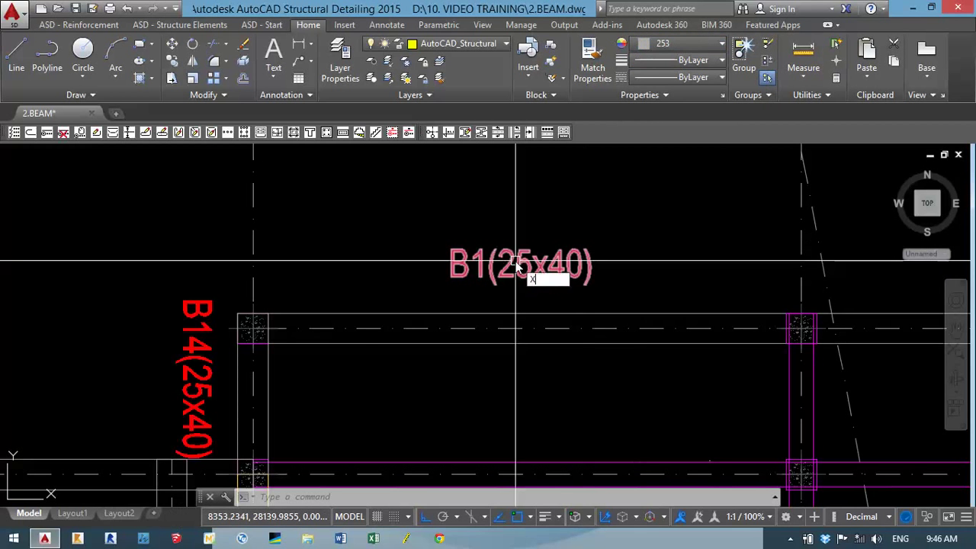
{"action": "key", "text": "Return"}
{"action": "type", "text": "v"}
{"action": "key", "text": "Return"}
{"action": "scroll", "coordinate": [268, 329], "scroll_direction": "up", "scroll_amount": 6}
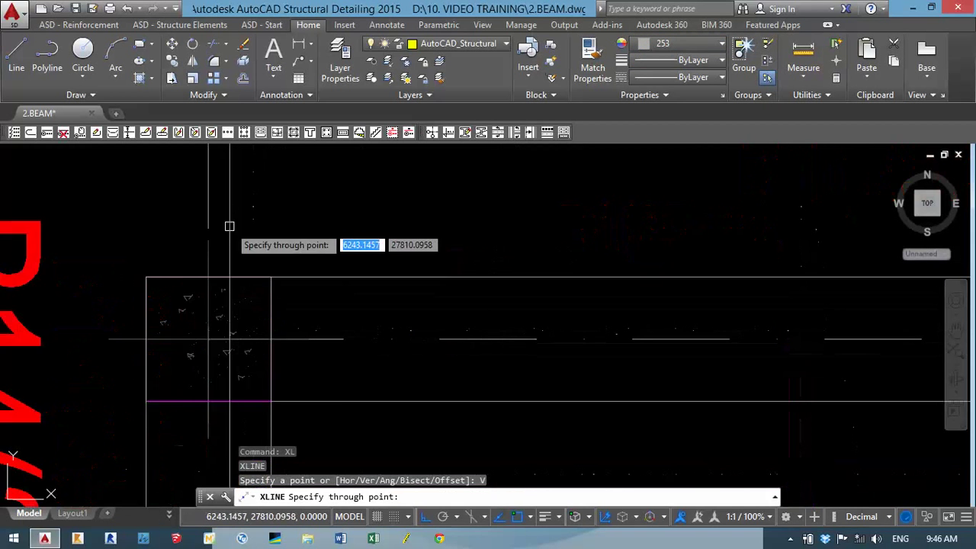
{"action": "scroll", "coordinate": [153, 300], "scroll_direction": "down", "scroll_amount": 4}
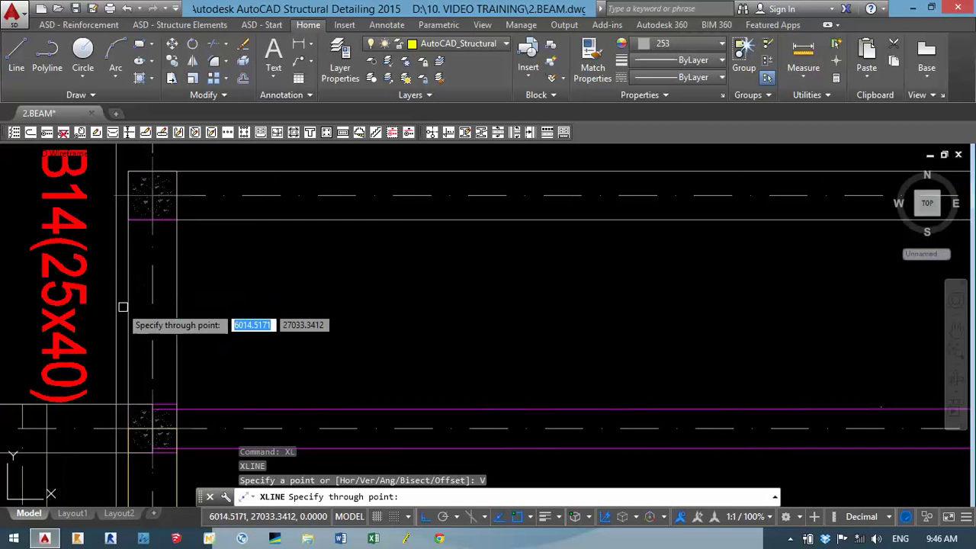
{"action": "scroll", "coordinate": [290, 359], "scroll_direction": "down", "scroll_amount": 2}
{"action": "scroll", "coordinate": [311, 367], "scroll_direction": "down", "scroll_amount": 2}
{"action": "middle_click_drag", "start_coordinate": [311, 367], "coordinate": [288, 286]}
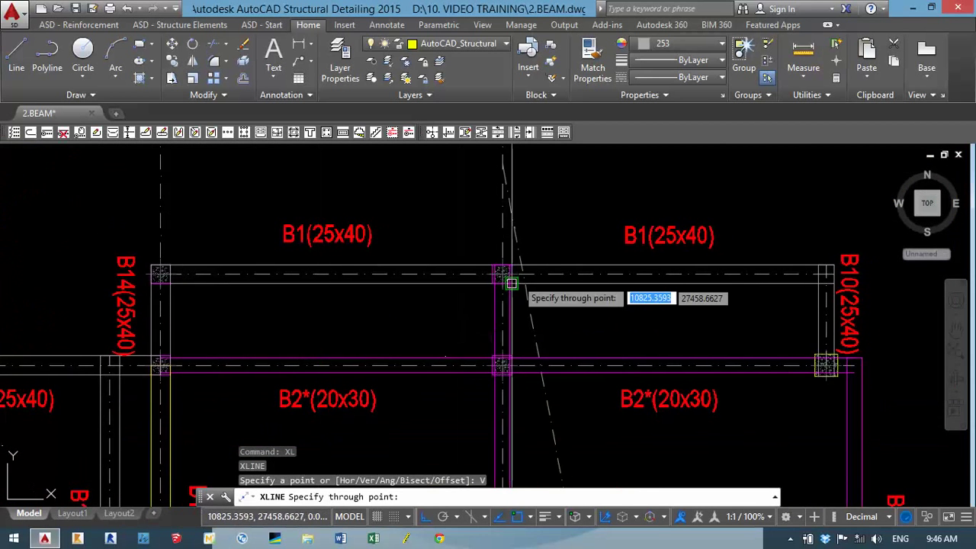
{"action": "scroll", "coordinate": [488, 290], "scroll_direction": "up", "scroll_amount": 4}
{"action": "scroll", "coordinate": [479, 278], "scroll_direction": "up", "scroll_amount": 5}
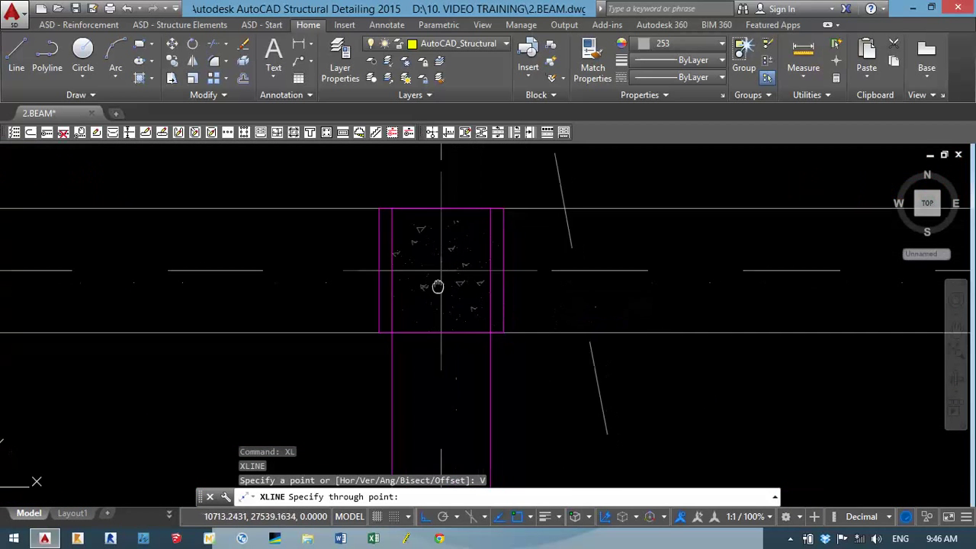
{"action": "scroll", "coordinate": [414, 425], "scroll_direction": "down", "scroll_amount": 1}
{"action": "scroll", "coordinate": [239, 275], "scroll_direction": "down", "scroll_amount": 2}
{"action": "scroll", "coordinate": [193, 316], "scroll_direction": "down", "scroll_amount": 1}
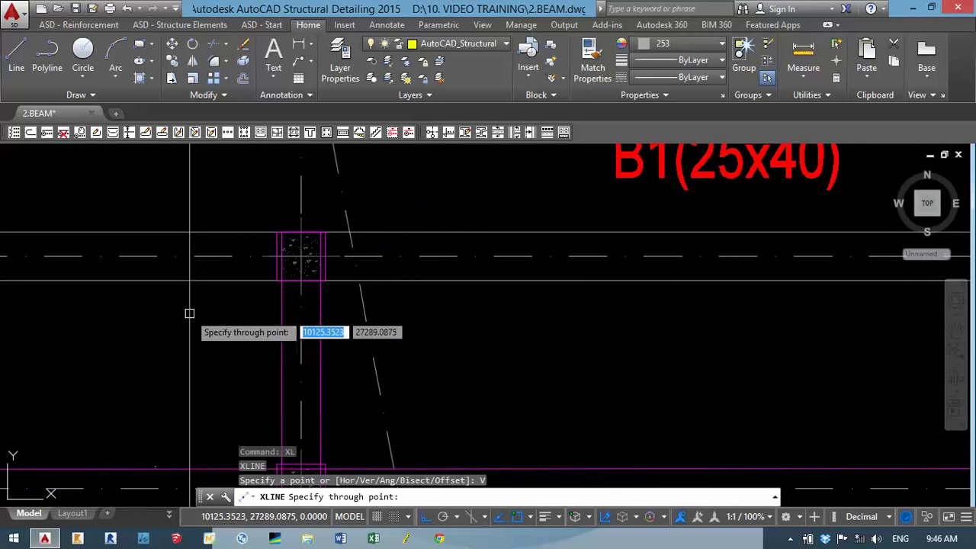
{"action": "scroll", "coordinate": [190, 313], "scroll_direction": "down", "scroll_amount": 2}
{"action": "scroll", "coordinate": [202, 312], "scroll_direction": "down", "scroll_amount": 2}
{"action": "middle_click_drag", "start_coordinate": [213, 311], "coordinate": [621, 307]}
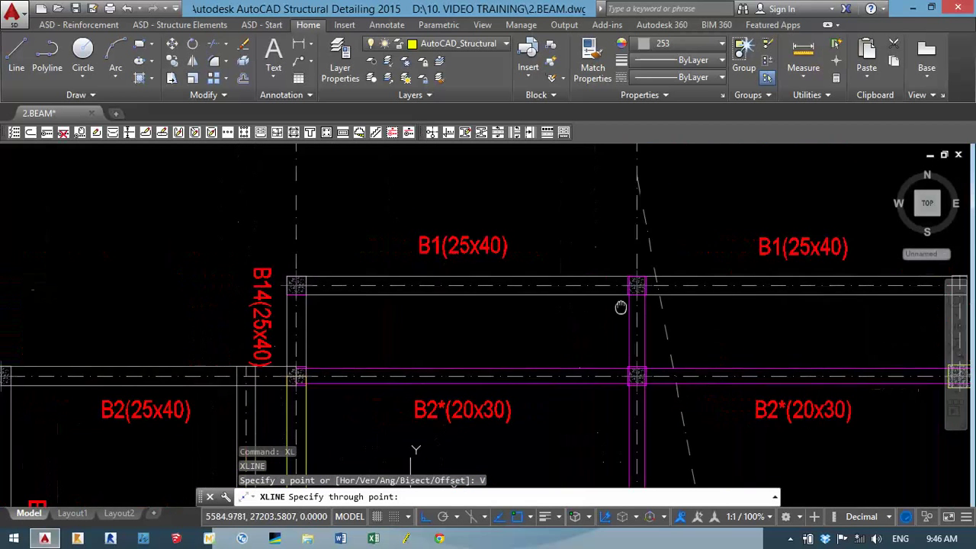
{"action": "scroll", "coordinate": [328, 271], "scroll_direction": "up", "scroll_amount": 5}
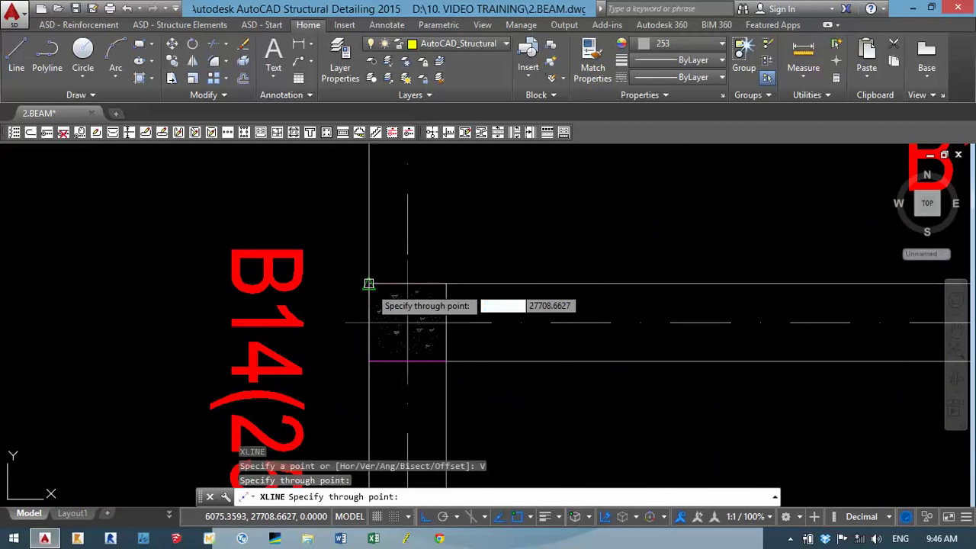
Step: Place a vertical construction line through the B14 column edge
{"action": "left_click", "coordinate": [442, 289]}
{"action": "scroll", "coordinate": [353, 303], "scroll_direction": "down", "scroll_amount": 3}
{"action": "scroll", "coordinate": [759, 328], "scroll_direction": "up", "scroll_amount": 3}
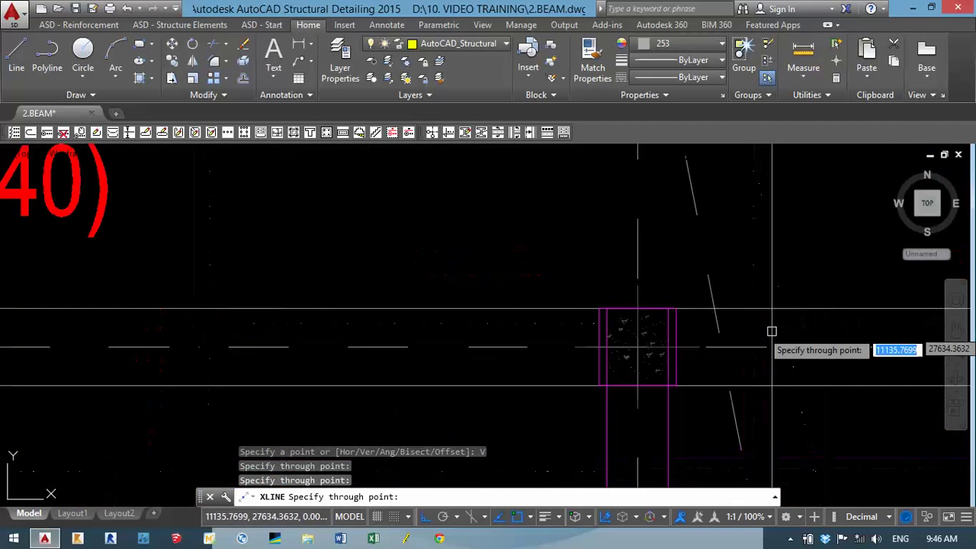
{"action": "scroll", "coordinate": [626, 323], "scroll_direction": "down", "scroll_amount": 3}
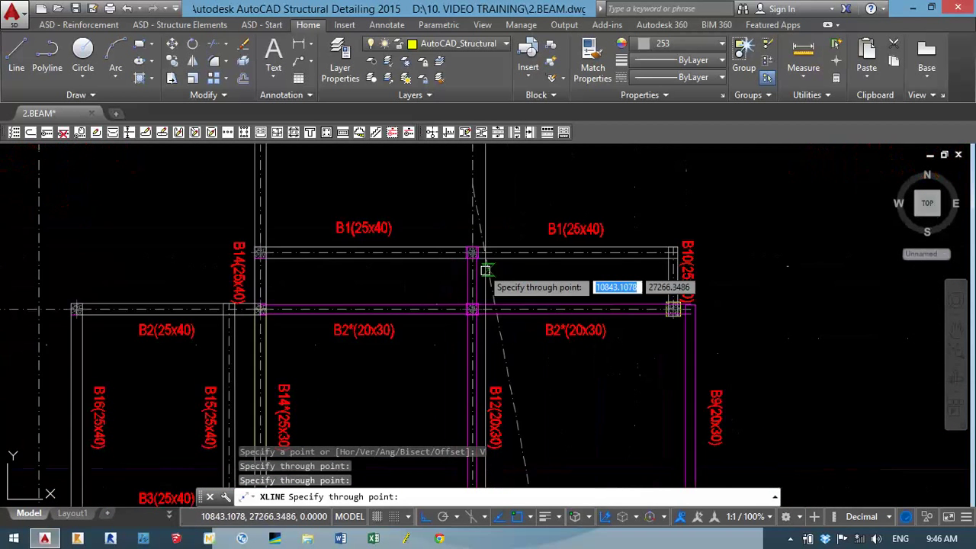
{"action": "scroll", "coordinate": [548, 324], "scroll_direction": "down", "scroll_amount": 1}
{"action": "scroll", "coordinate": [549, 324], "scroll_direction": "up", "scroll_amount": 2}
{"action": "scroll", "coordinate": [566, 326], "scroll_direction": "up", "scroll_amount": 2}
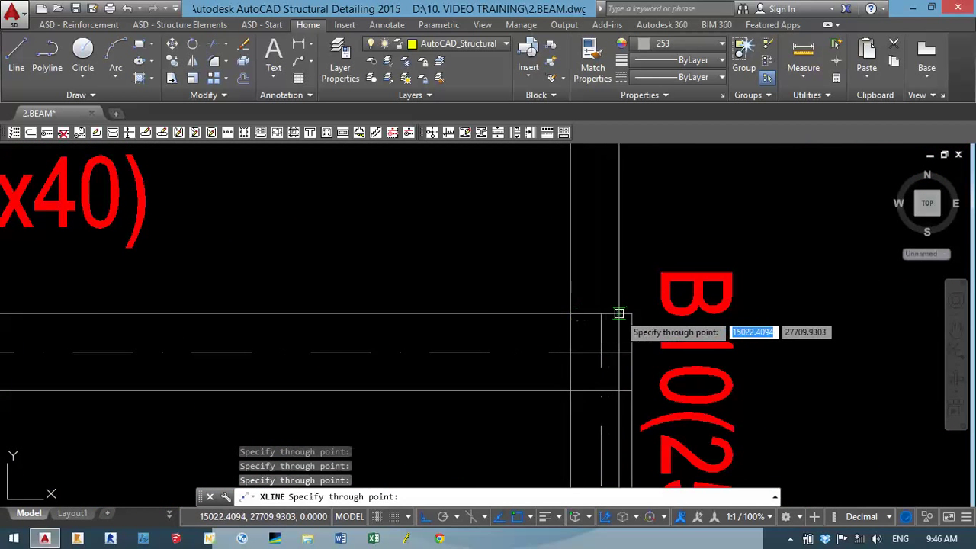
{"action": "key", "text": "Escape"}
Step: Switch the object colour to magenta and restart vertical construction lines
{"action": "left_click", "coordinate": [680, 43]}
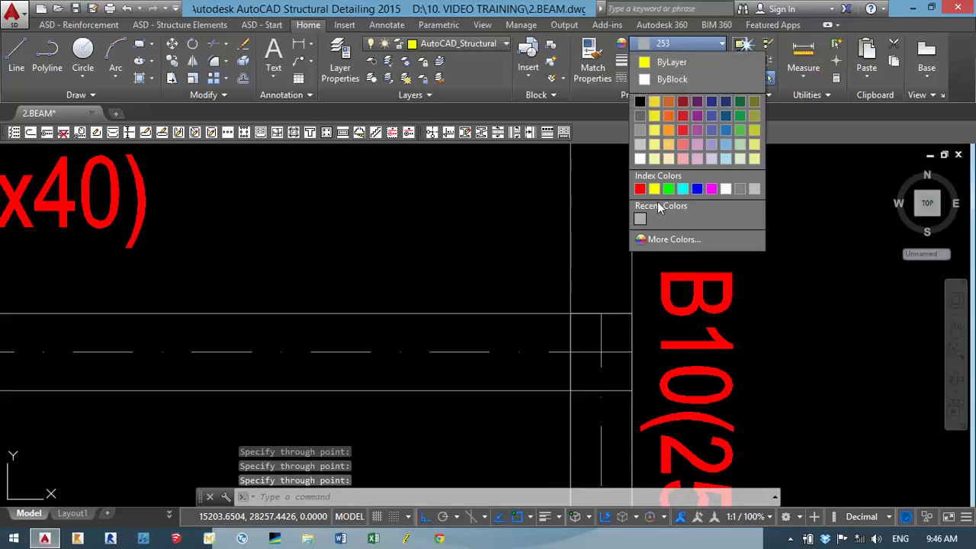
{"action": "left_click", "coordinate": [710, 189]}
{"action": "key", "text": "Return"}
{"action": "type", "text": "V"}
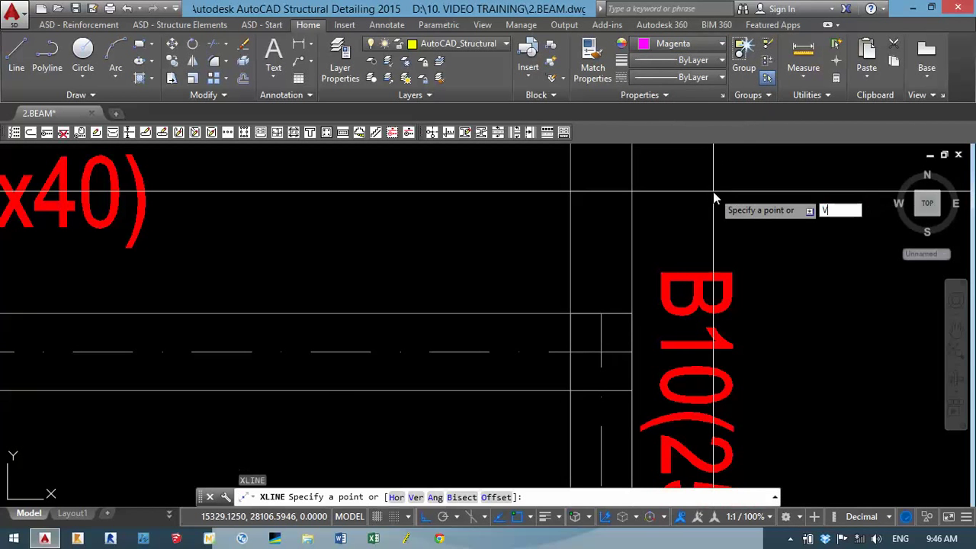
{"action": "type", "text": "v"}
{"action": "key", "text": "Return"}
{"action": "scroll", "coordinate": [712, 191], "scroll_direction": "down", "scroll_amount": 3}
{"action": "scroll", "coordinate": [496, 227], "scroll_direction": "up", "scroll_amount": 3}
{"action": "scroll", "coordinate": [495, 226], "scroll_direction": "up", "scroll_amount": 2}
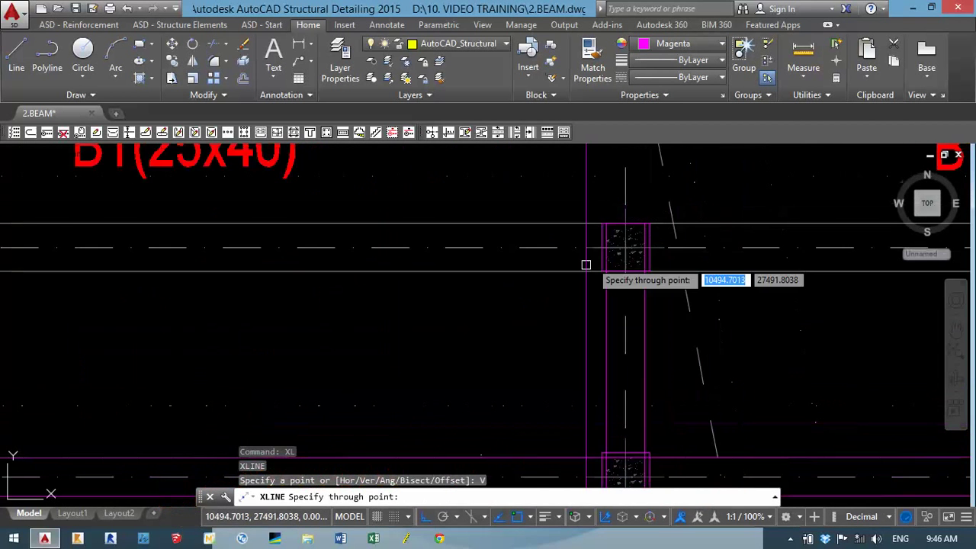
{"action": "scroll", "coordinate": [584, 262], "scroll_direction": "up", "scroll_amount": 3}
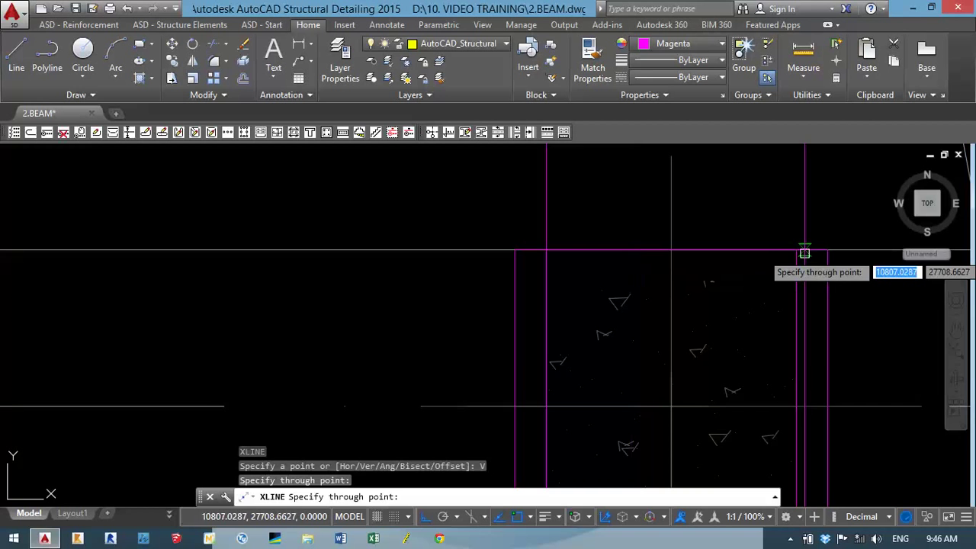
{"action": "scroll", "coordinate": [797, 255], "scroll_direction": "up", "scroll_amount": 3}
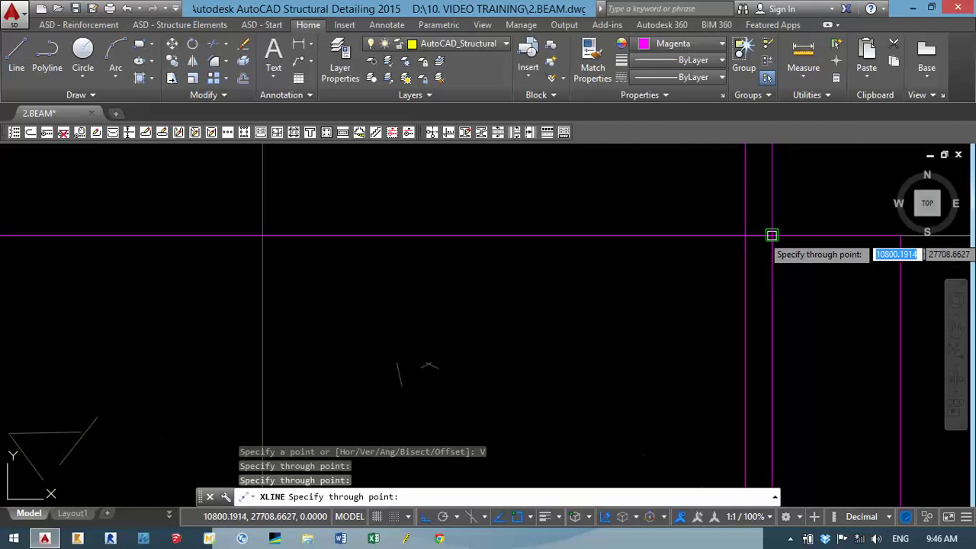
Step: Crossing-select the stray magenta vertical line near the column and erase it
{"action": "key", "text": "Return"}
{"action": "left_click", "coordinate": [765, 211]}
{"action": "left_click", "coordinate": [730, 218]}
{"action": "type", "text": "e"}
{"action": "key", "text": "Return"}
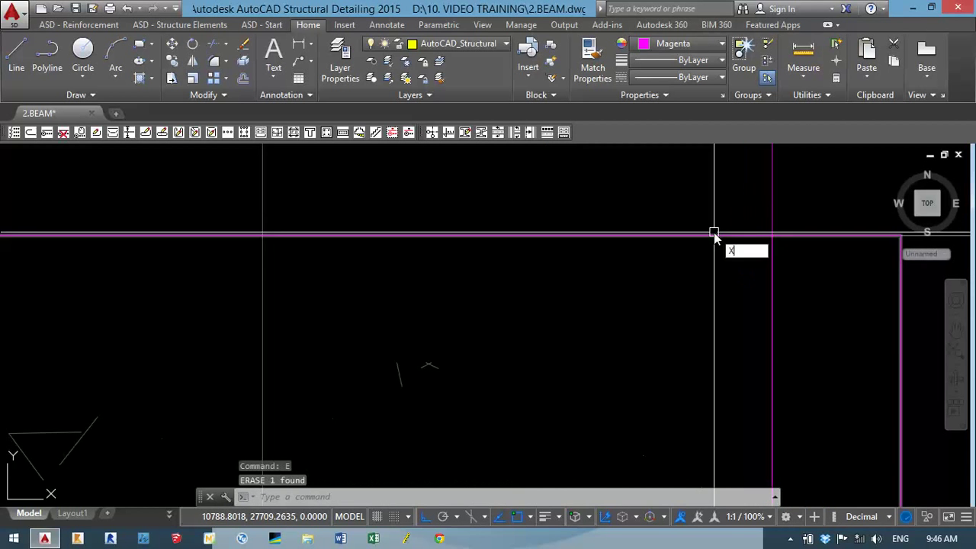
Step: Draw vertical construction lines through two more column edges
{"action": "type", "text": "l"}
{"action": "key", "text": "Return"}
{"action": "type", "text": "v"}
{"action": "key", "text": "Return"}
{"action": "scroll", "coordinate": [712, 229], "scroll_direction": "down", "scroll_amount": 3}
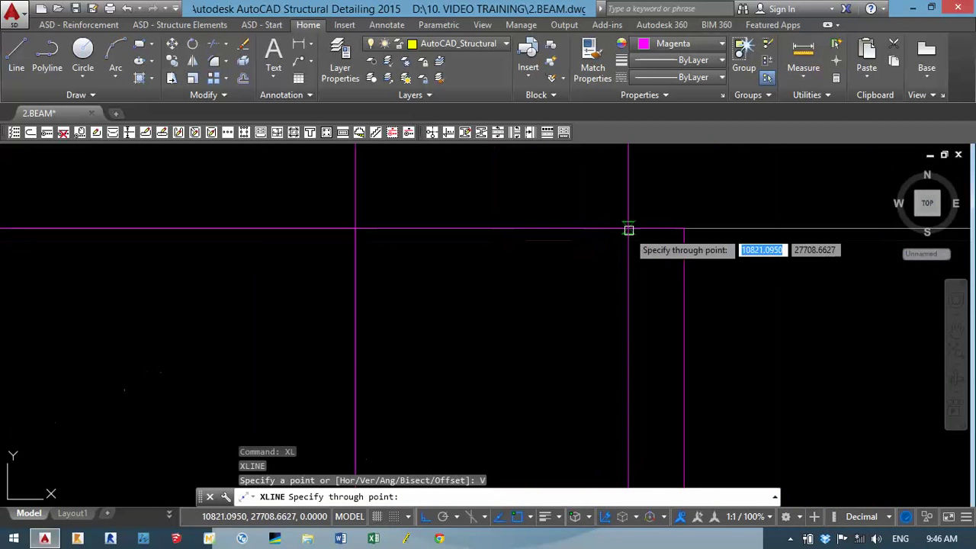
{"action": "left_click", "coordinate": [684, 229]}
{"action": "scroll", "coordinate": [323, 288], "scroll_direction": "down", "scroll_amount": 2}
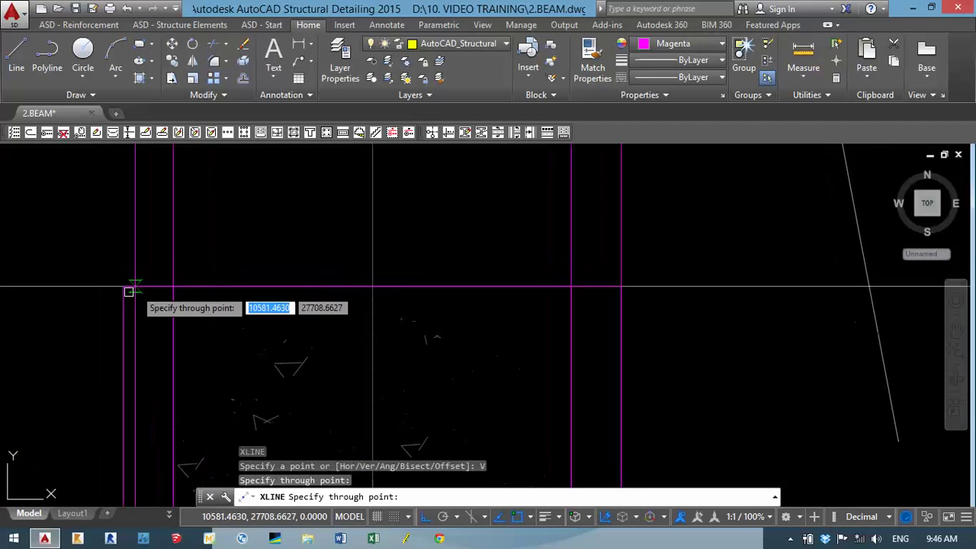
{"action": "left_click", "coordinate": [130, 291]}
{"action": "scroll", "coordinate": [126, 294], "scroll_direction": "up", "scroll_amount": 3}
{"action": "scroll", "coordinate": [229, 305], "scroll_direction": "down", "scroll_amount": 2}
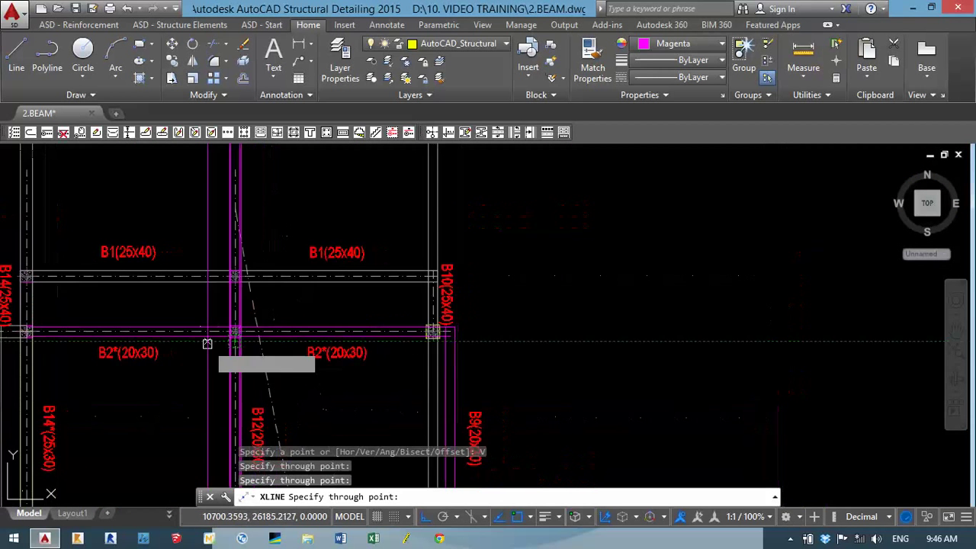
{"action": "scroll", "coordinate": [137, 324], "scroll_direction": "up", "scroll_amount": 1}
{"action": "scroll", "coordinate": [124, 261], "scroll_direction": "up", "scroll_amount": 1}
{"action": "scroll", "coordinate": [168, 333], "scroll_direction": "up", "scroll_amount": 2}
{"action": "scroll", "coordinate": [199, 362], "scroll_direction": "up", "scroll_amount": 1}
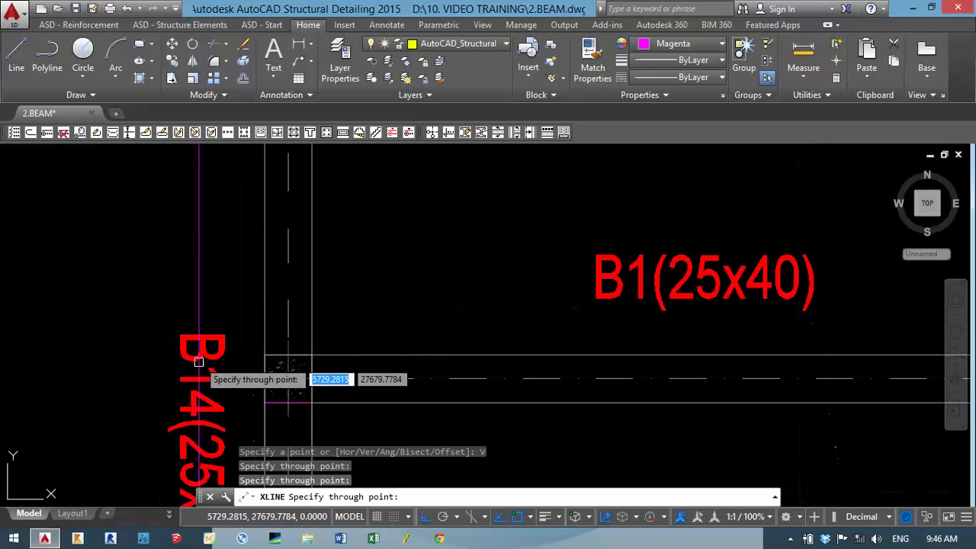
{"action": "key", "text": "Return"}
{"action": "scroll", "coordinate": [270, 387], "scroll_direction": "up", "scroll_amount": 2}
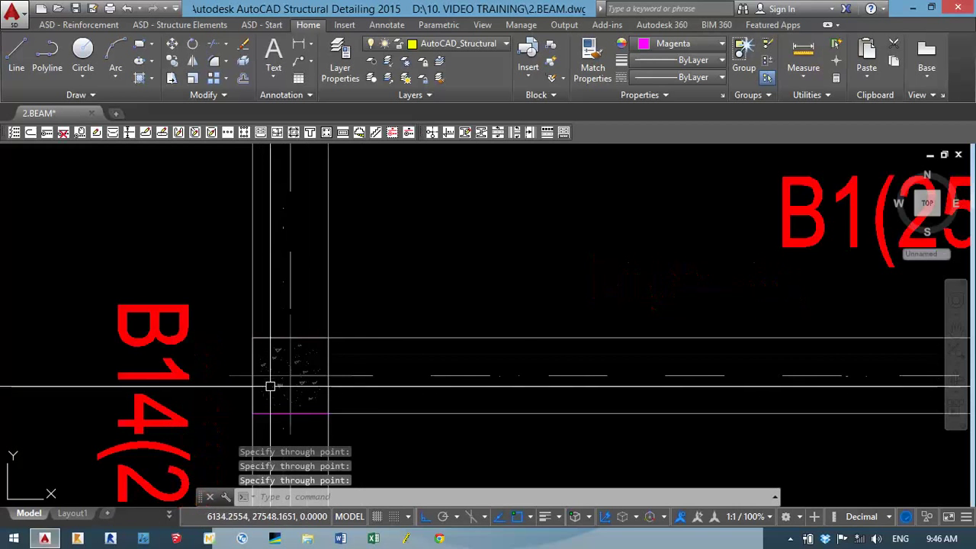
{"action": "scroll", "coordinate": [282, 330], "scroll_direction": "down", "scroll_amount": 4}
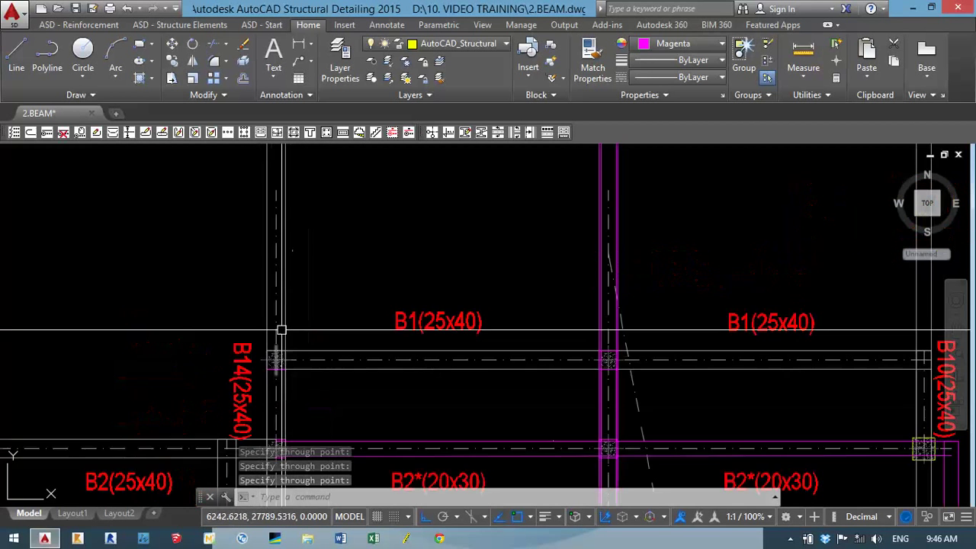
{"action": "scroll", "coordinate": [281, 330], "scroll_direction": "down", "scroll_amount": 1}
{"action": "scroll", "coordinate": [300, 312], "scroll_direction": "down", "scroll_amount": 2}
{"action": "scroll", "coordinate": [320, 351], "scroll_direction": "down", "scroll_amount": 1}
Step: Place a horizontal construction line above the grid bubbles A–D
{"action": "scroll", "coordinate": [358, 336], "scroll_direction": "down", "scroll_amount": 1}
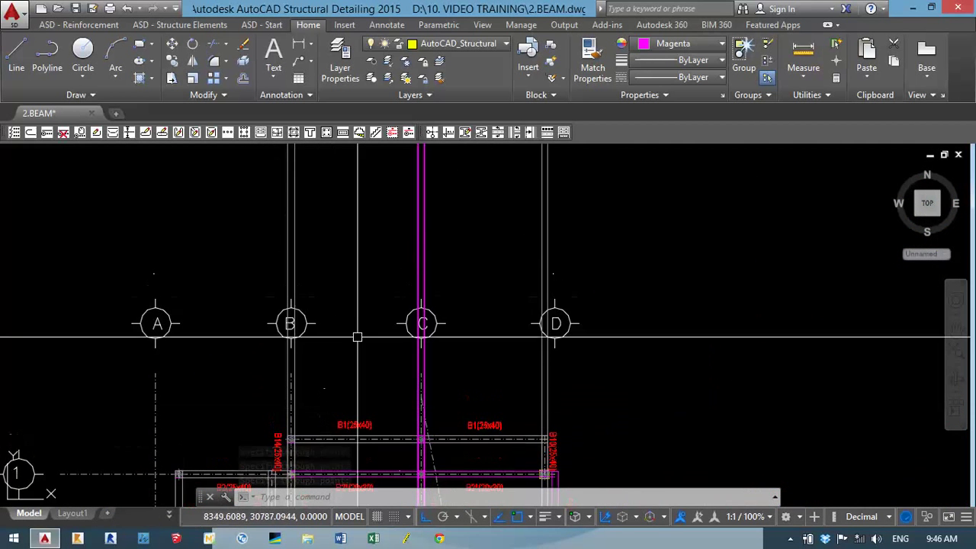
{"action": "key", "text": "Return"}
{"action": "type", "text": "h"}
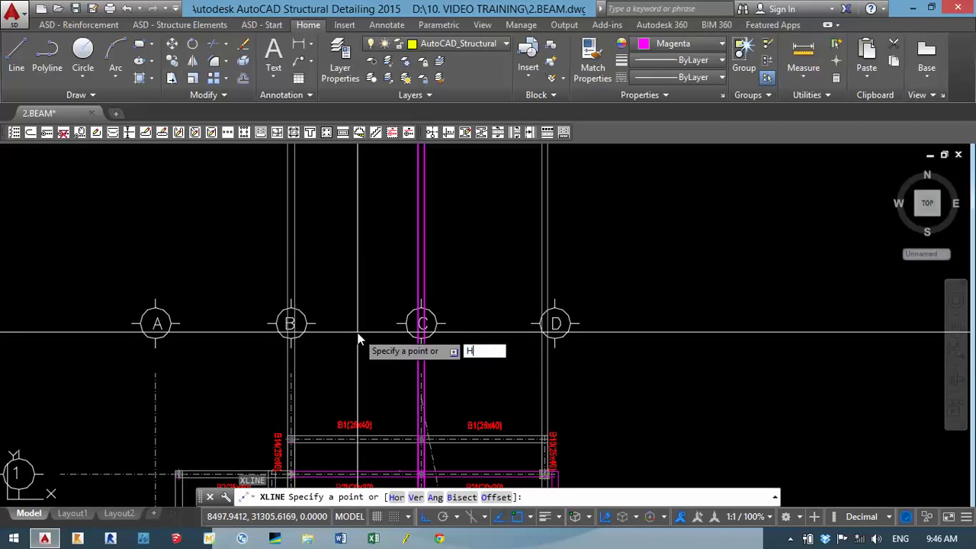
{"action": "key", "text": "Return"}
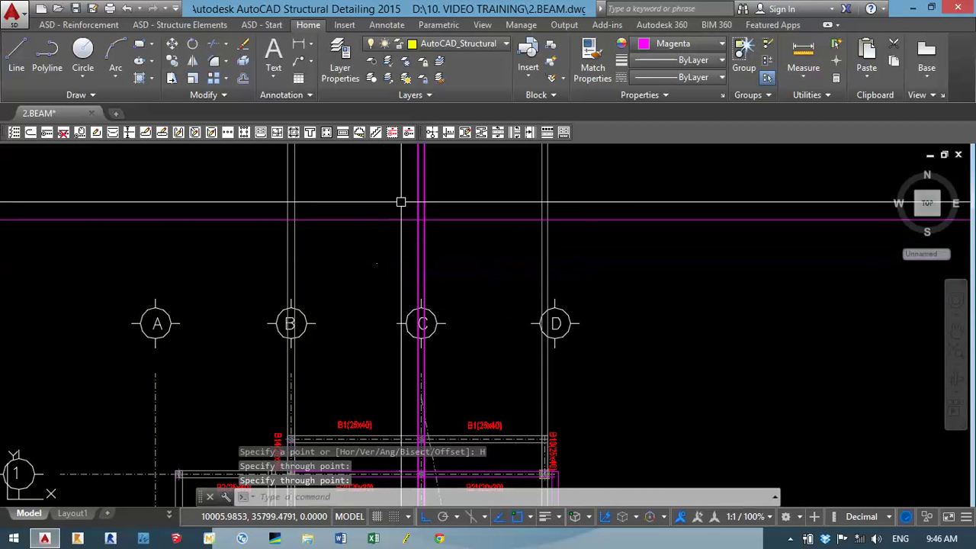
{"action": "scroll", "coordinate": [392, 268], "scroll_direction": "up", "scroll_amount": 2}
{"action": "scroll", "coordinate": [392, 268], "scroll_direction": "down", "scroll_amount": 3}
{"action": "left_click", "coordinate": [470, 219]}
{"action": "key", "text": "Return"}
Step: Zoom and pan back to the B1(25x40) label
{"action": "scroll", "coordinate": [469, 459], "scroll_direction": "up", "scroll_amount": 5}
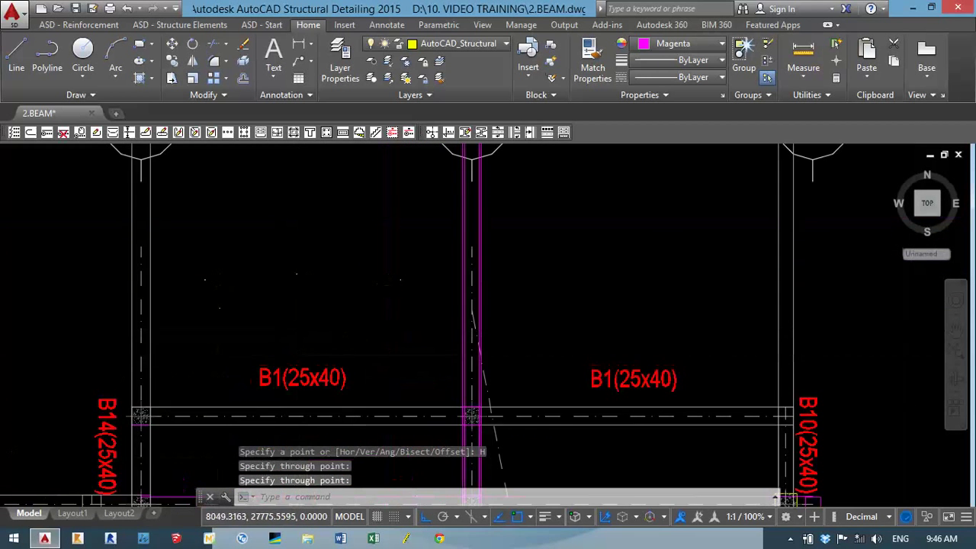
{"action": "scroll", "coordinate": [282, 404], "scroll_direction": "up", "scroll_amount": 1}
{"action": "scroll", "coordinate": [303, 417], "scroll_direction": "down", "scroll_amount": 2}
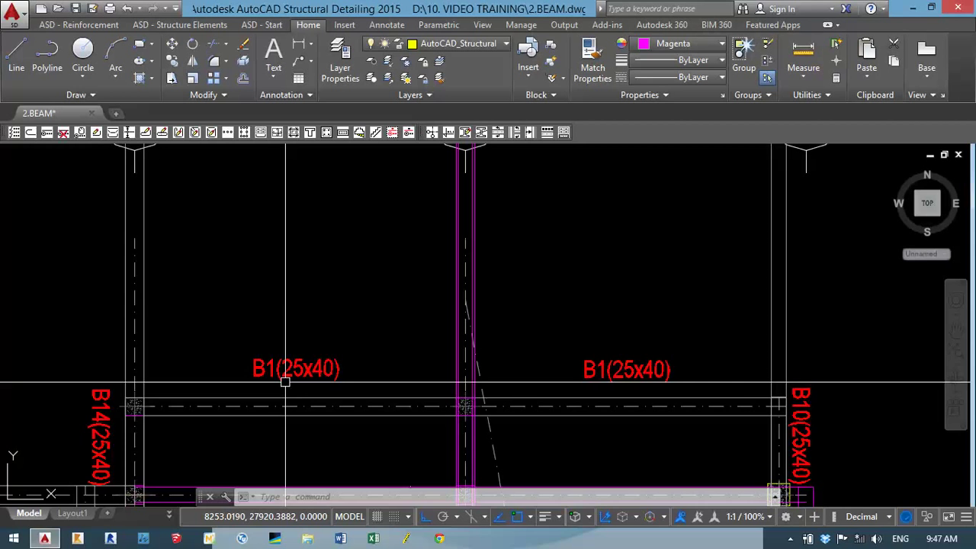
{"action": "scroll", "coordinate": [285, 382], "scroll_direction": "up", "scroll_amount": 4}
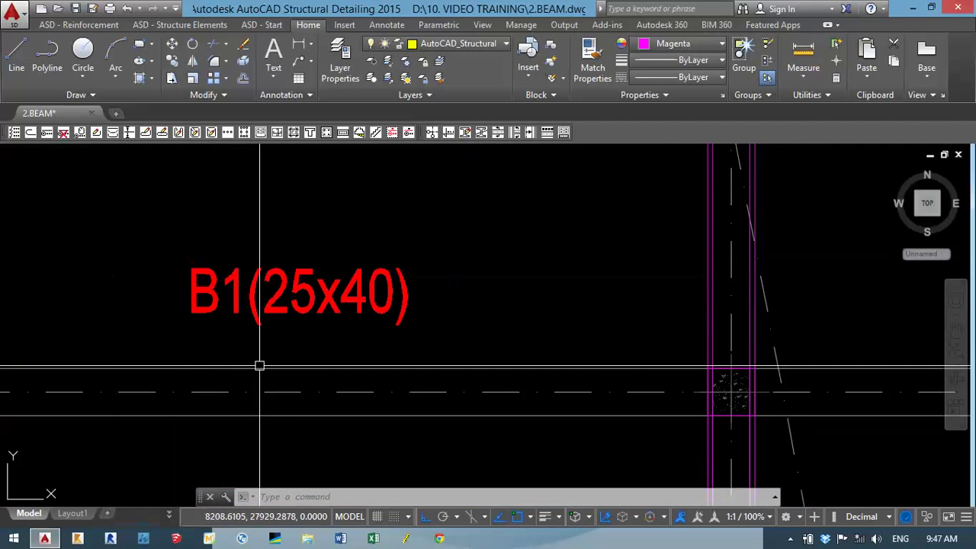
{"action": "middle_click_drag", "start_coordinate": [176, 374], "coordinate": [175, 363]}
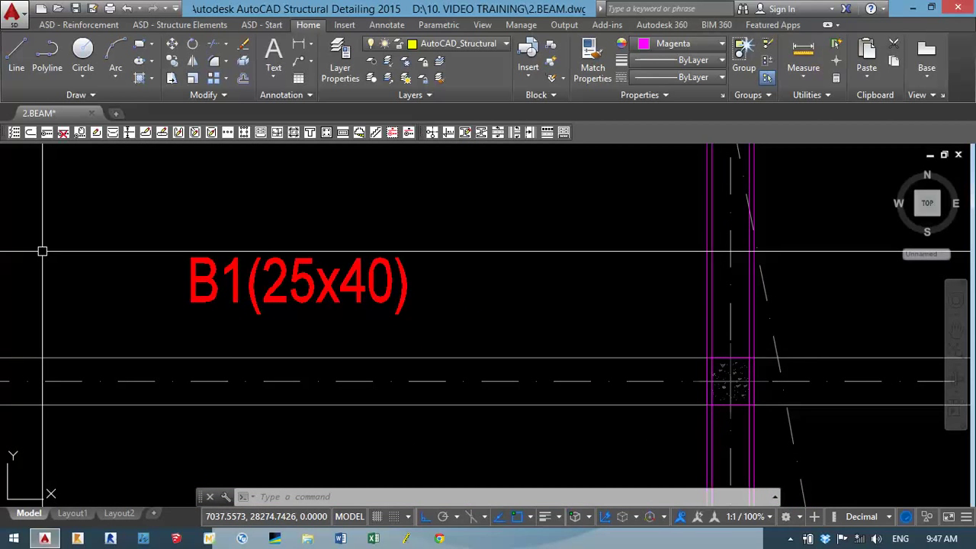
Step: Measure beam B1's width with a DLI linear dimension reading 250
{"action": "type", "text": "DI"}
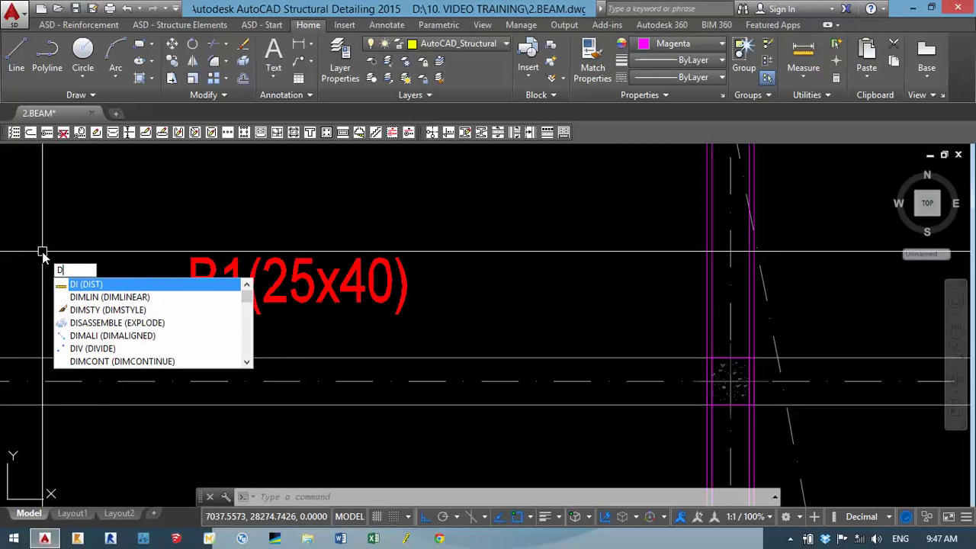
{"action": "key", "text": "BackSpace"}
{"action": "type", "text": "LI"}
{"action": "key", "text": "Return"}
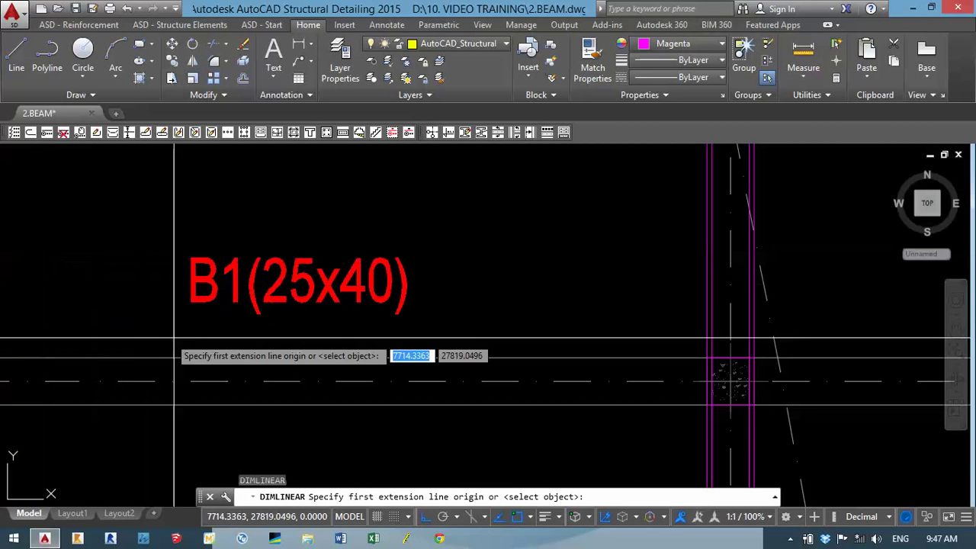
{"action": "left_click", "coordinate": [191, 405]}
{"action": "left_click", "coordinate": [192, 405]}
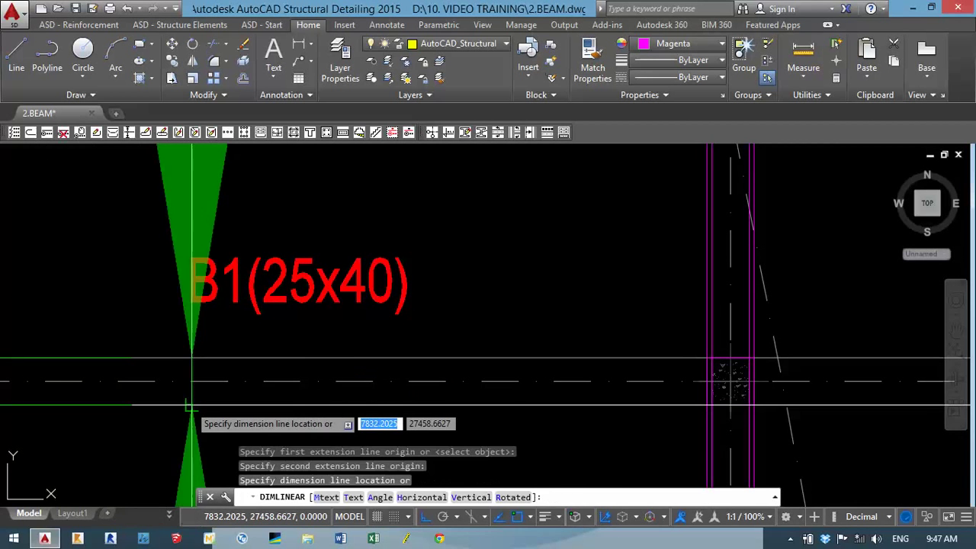
Step: Window-select the 250 dimension across the beam plan
{"action": "scroll", "coordinate": [191, 405], "scroll_direction": "down", "scroll_amount": 3}
{"action": "scroll", "coordinate": [191, 405], "scroll_direction": "down", "scroll_amount": 3}
{"action": "middle_click_drag", "start_coordinate": [191, 405], "coordinate": [349, 222]}
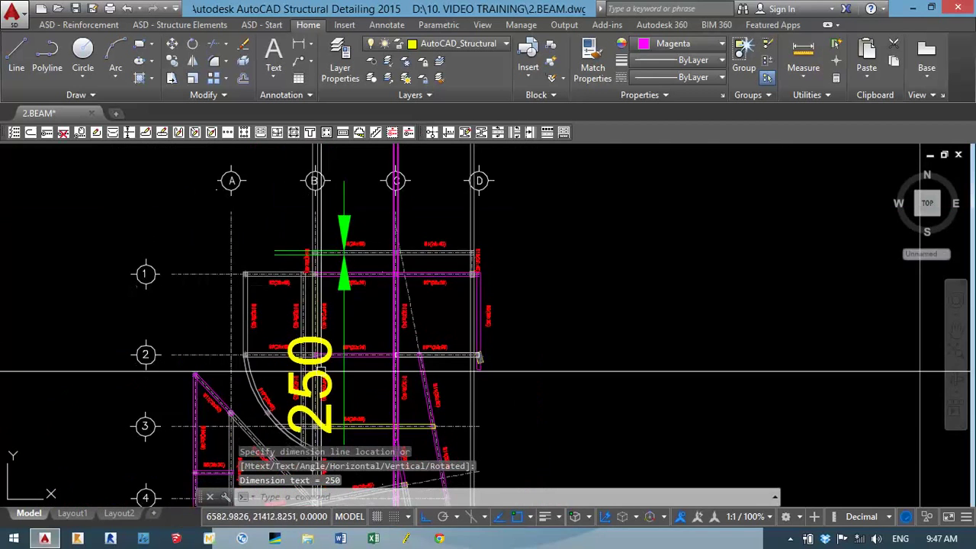
{"action": "scroll", "coordinate": [350, 222], "scroll_direction": "up", "scroll_amount": 4}
{"action": "left_click", "coordinate": [402, 255]}
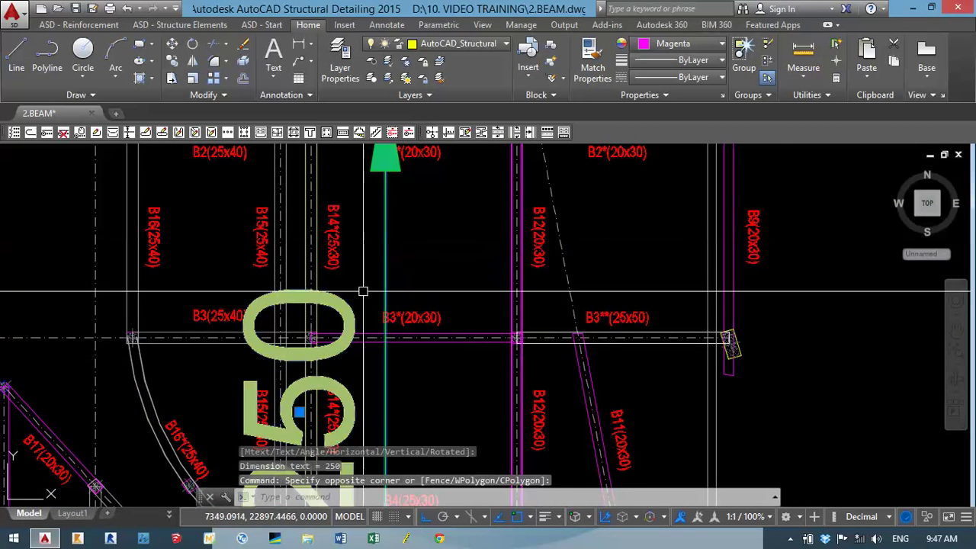
{"action": "scroll", "coordinate": [359, 294], "scroll_direction": "down", "scroll_amount": 2}
{"action": "scroll", "coordinate": [333, 251], "scroll_direction": "down", "scroll_amount": 2}
{"action": "middle_click_drag", "start_coordinate": [338, 221], "coordinate": [343, 392]}
{"action": "scroll", "coordinate": [338, 269], "scroll_direction": "up", "scroll_amount": 5}
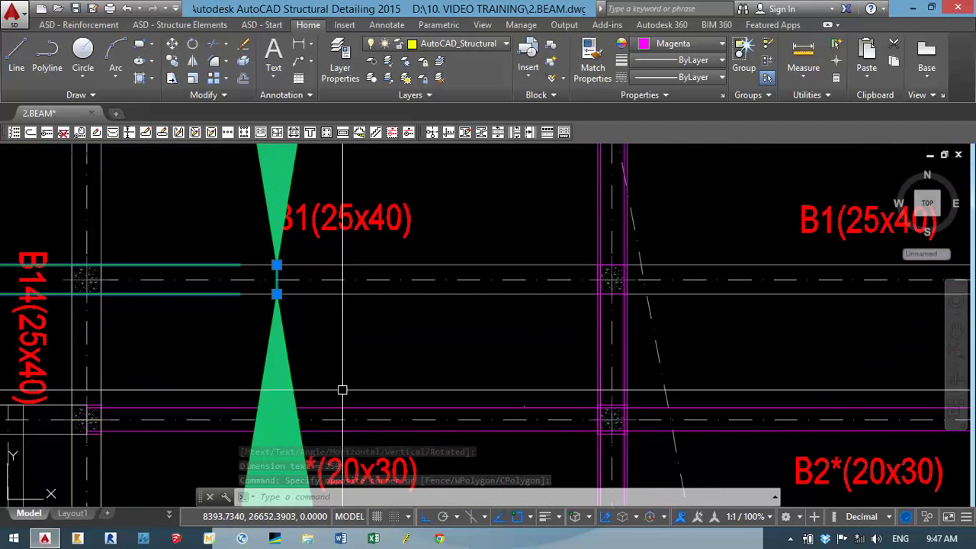
{"action": "left_click", "coordinate": [272, 375]}
Step: Erase the 250 dimension and move the view to the horizontal reference line
{"action": "type", "text": "e"}
{"action": "key", "text": "Return"}
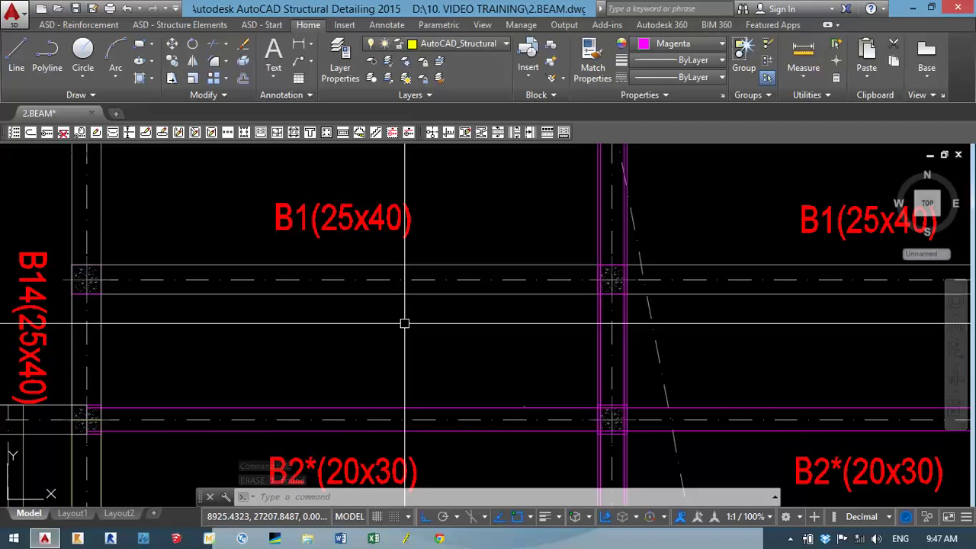
{"action": "middle_click_drag", "start_coordinate": [374, 310], "coordinate": [377, 318]}
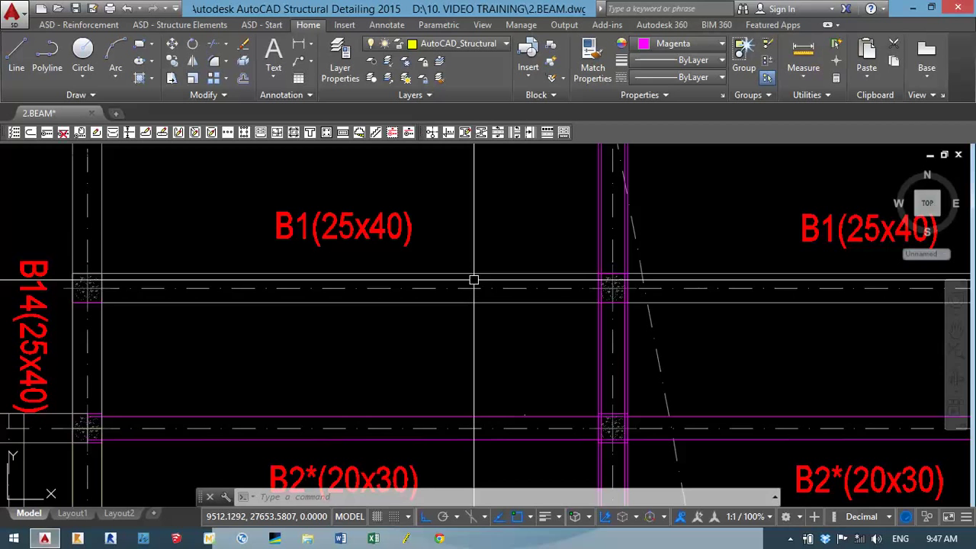
{"action": "middle_click_drag", "start_coordinate": [474, 280], "coordinate": [471, 338]}
{"action": "scroll", "coordinate": [480, 363], "scroll_direction": "down", "scroll_amount": 2}
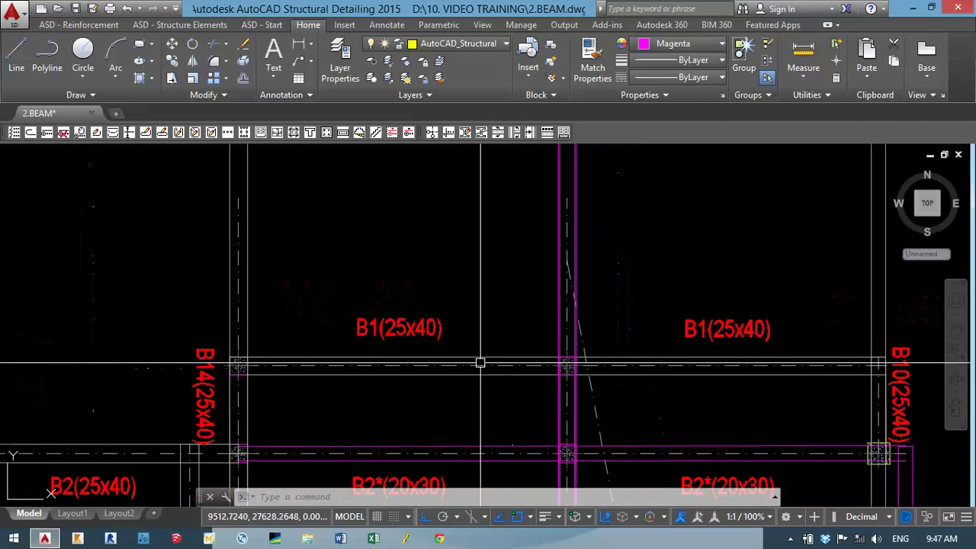
{"action": "middle_click_drag", "start_coordinate": [456, 288], "coordinate": [453, 318]}
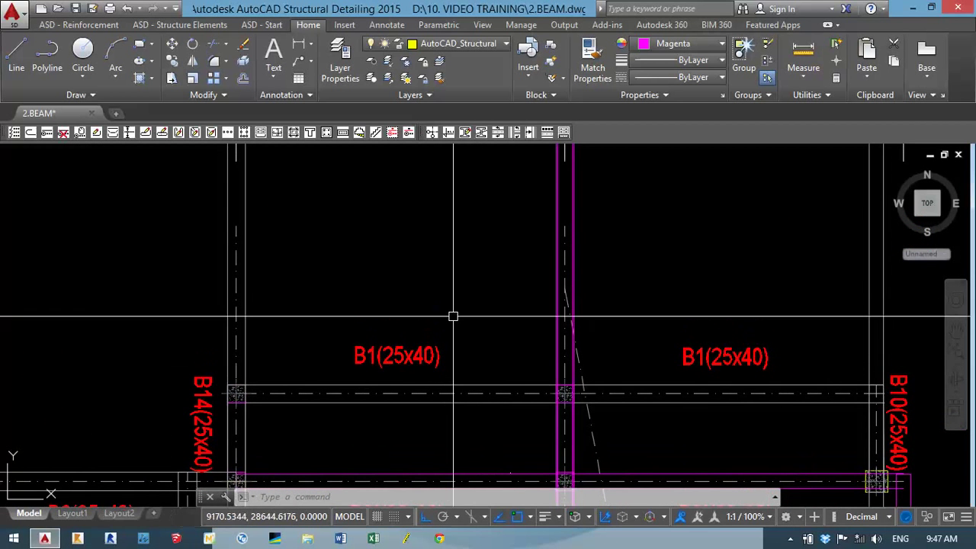
{"action": "scroll", "coordinate": [371, 389], "scroll_direction": "up", "scroll_amount": 3}
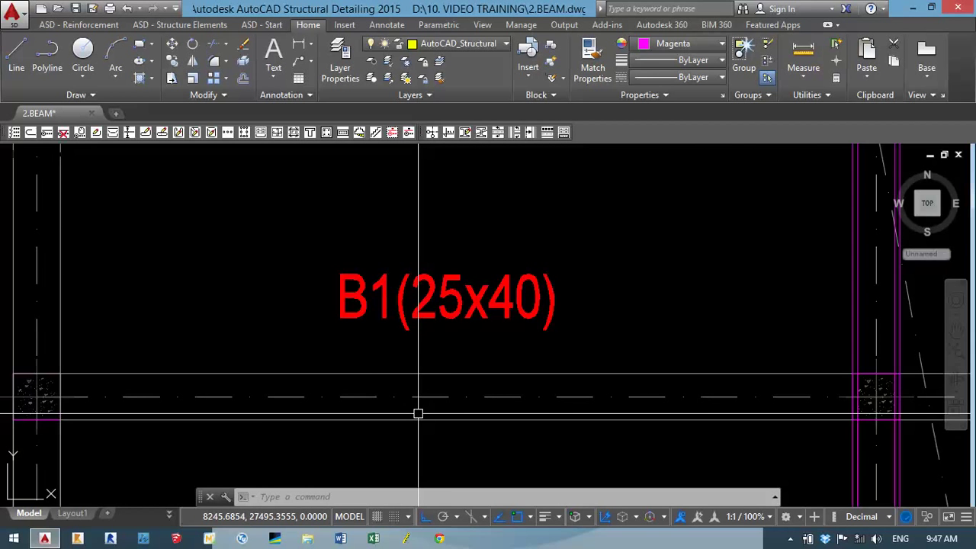
{"action": "scroll", "coordinate": [418, 414], "scroll_direction": "down", "scroll_amount": 4}
{"action": "scroll", "coordinate": [436, 201], "scroll_direction": "up", "scroll_amount": 3}
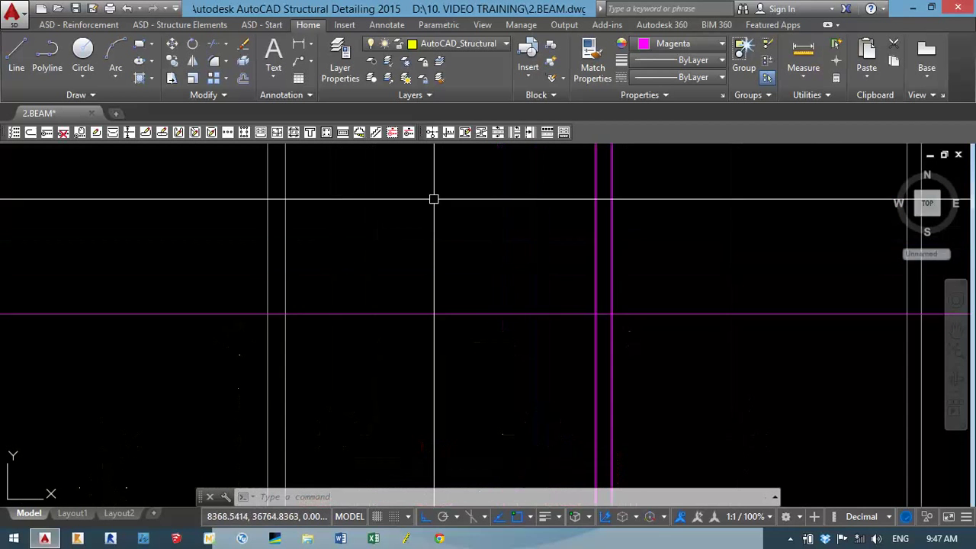
{"action": "scroll", "coordinate": [419, 344], "scroll_direction": "down", "scroll_amount": 3}
{"action": "scroll", "coordinate": [447, 425], "scroll_direction": "up", "scroll_amount": 4}
{"action": "scroll", "coordinate": [455, 353], "scroll_direction": "down", "scroll_amount": 4}
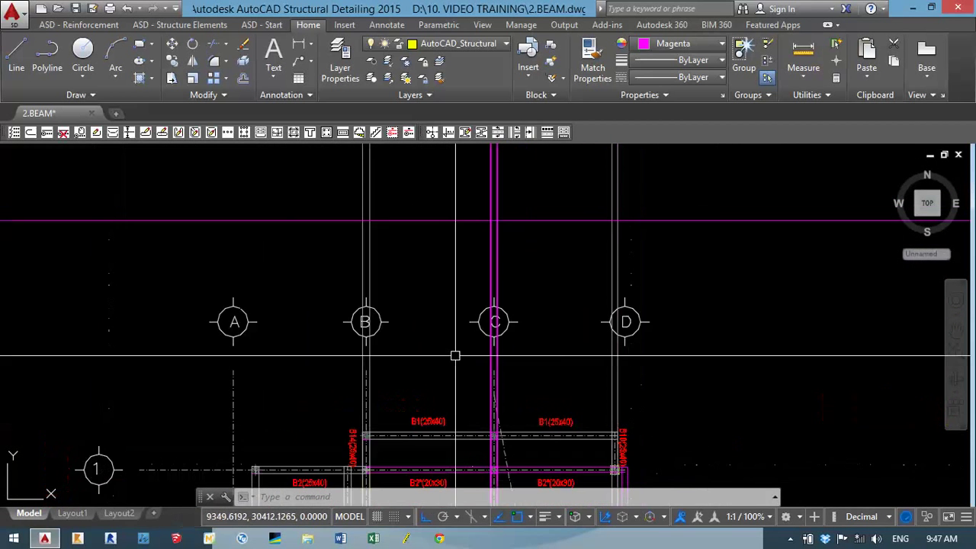
{"action": "scroll", "coordinate": [482, 284], "scroll_direction": "up", "scroll_amount": 3}
{"action": "scroll", "coordinate": [482, 285], "scroll_direction": "down", "scroll_amount": 3}
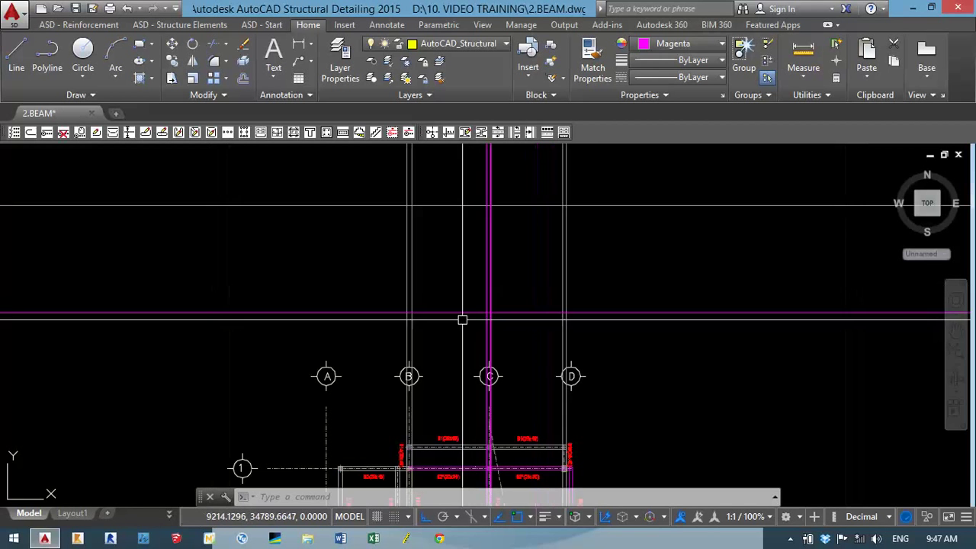
Step: Change the magenta horizontal construction line to grey colour 253 and deselect it
{"action": "left_click", "coordinate": [462, 298]}
{"action": "left_click", "coordinate": [443, 331]}
{"action": "scroll", "coordinate": [449, 461], "scroll_direction": "up", "scroll_amount": 2}
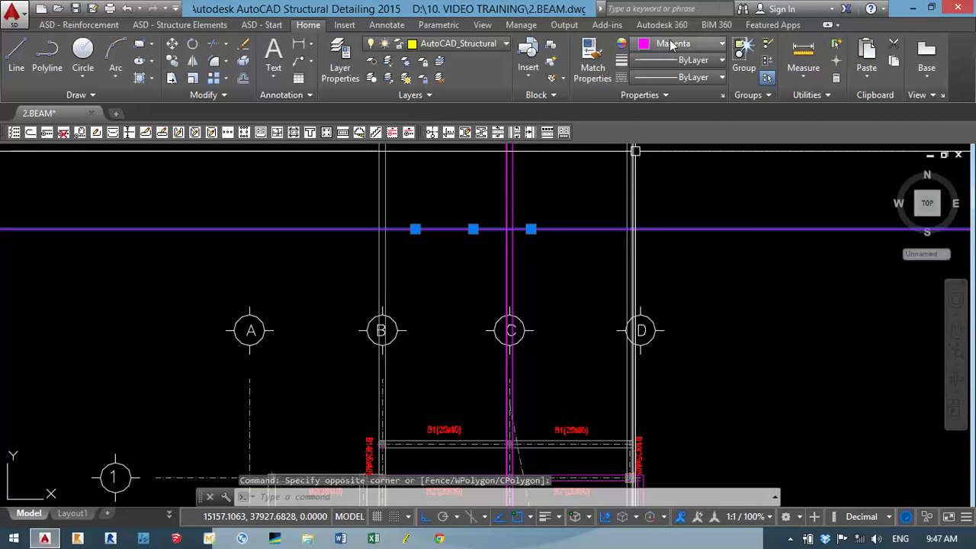
{"action": "left_click", "coordinate": [672, 46]}
{"action": "left_click", "coordinate": [640, 219]}
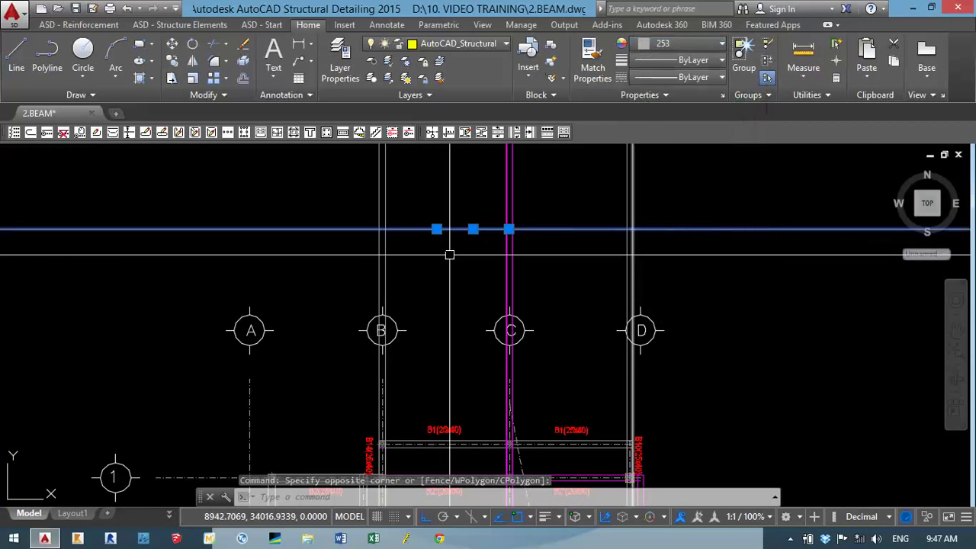
{"action": "scroll", "coordinate": [447, 229], "scroll_direction": "up", "scroll_amount": 2}
{"action": "key", "text": "Escape"}
{"action": "scroll", "coordinate": [427, 168], "scroll_direction": "up", "scroll_amount": 2}
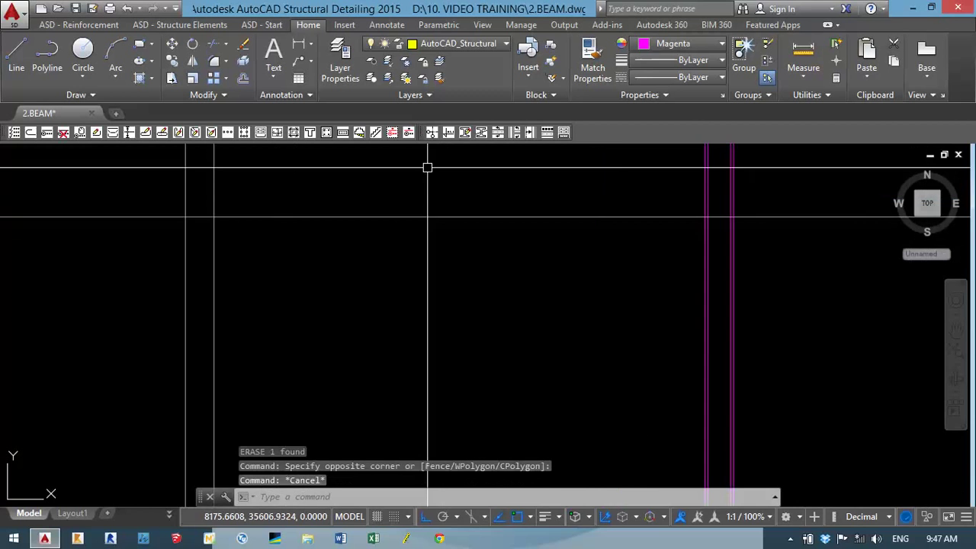
Step: Offset the horizontal beam line by 400 after a mistyped first attempt
{"action": "type", "text": "p"}
{"action": "key", "text": "Return"}
{"action": "key", "text": "Escape"}
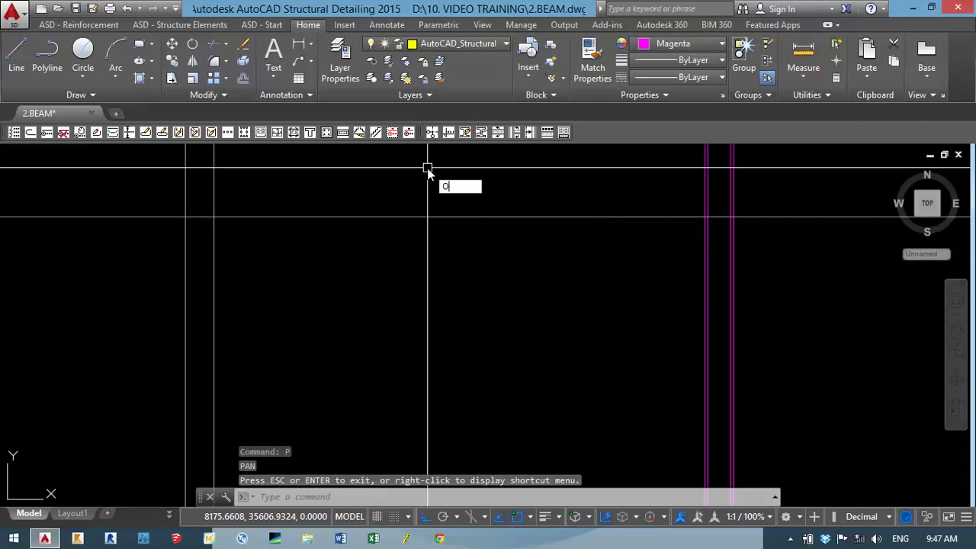
{"action": "type", "text": "400"}
{"action": "key", "text": "Return"}
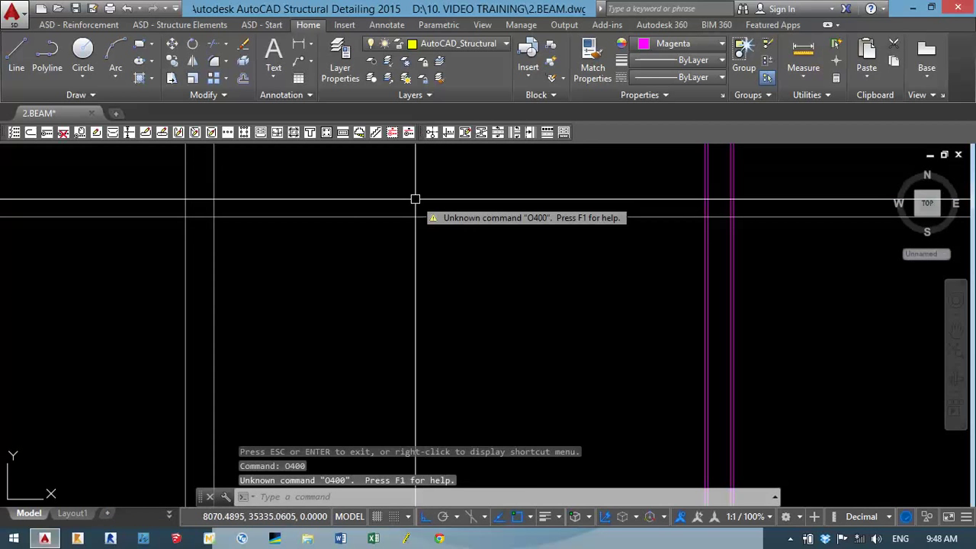
{"action": "key", "text": "Escape"}
{"action": "type", "text": "o"}
{"action": "key", "text": "Return"}
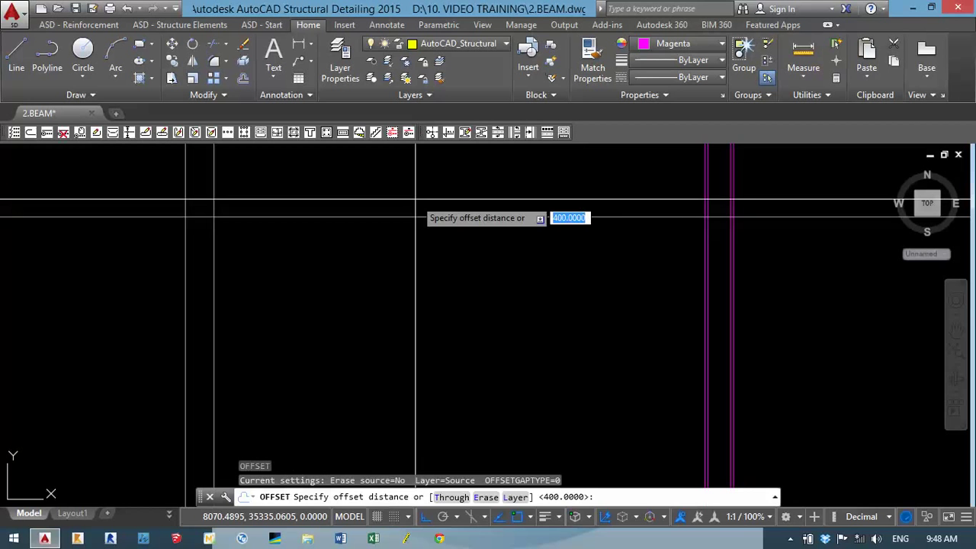
{"action": "type", "text": "400"}
{"action": "key", "text": "Return"}
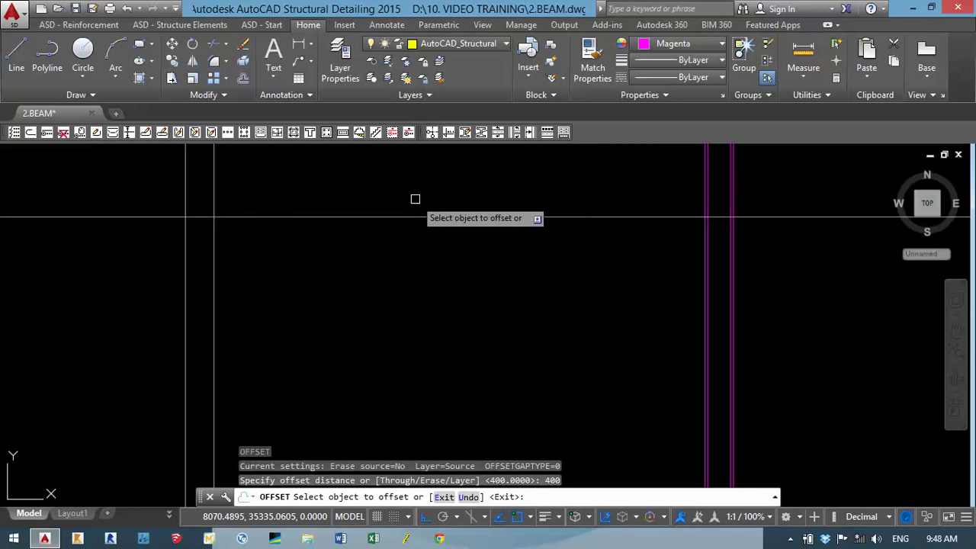
{"action": "left_click", "coordinate": [415, 201]}
{"action": "left_click", "coordinate": [423, 212]}
{"action": "scroll", "coordinate": [431, 234], "scroll_direction": "down", "scroll_amount": 4}
{"action": "middle_click_drag", "start_coordinate": [452, 188], "coordinate": [428, 183]}
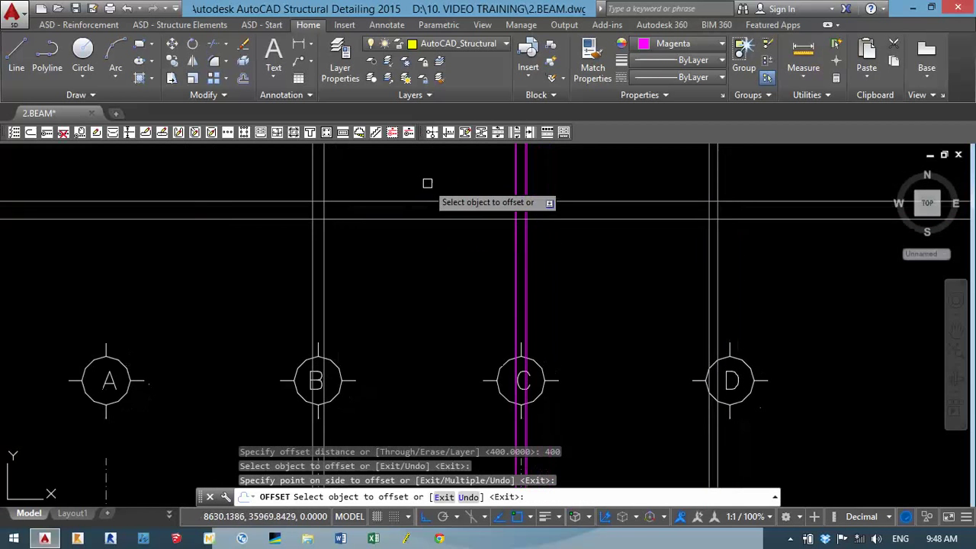
{"action": "scroll", "coordinate": [351, 159], "scroll_direction": "down", "scroll_amount": 2}
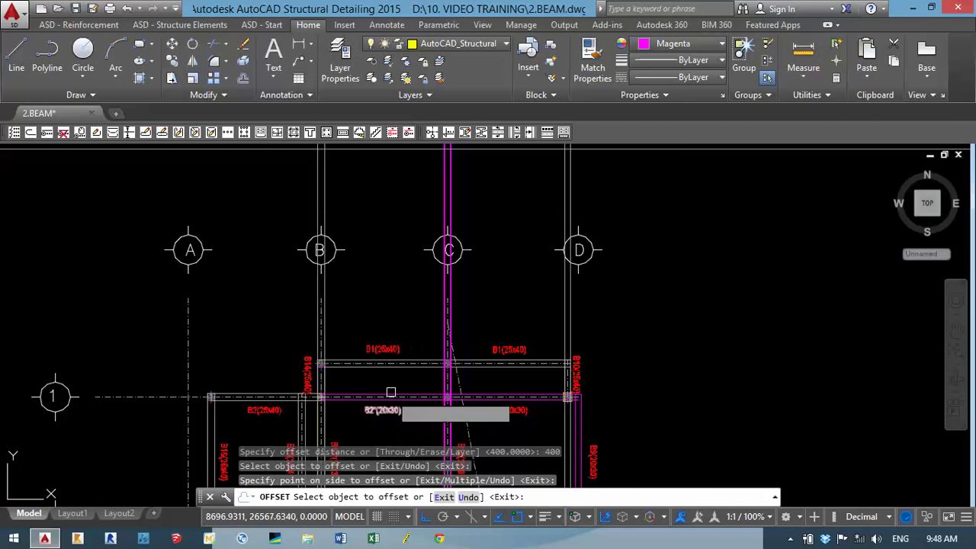
{"action": "scroll", "coordinate": [428, 381], "scroll_direction": "up", "scroll_amount": 4}
{"action": "scroll", "coordinate": [463, 244], "scroll_direction": "up", "scroll_amount": 5}
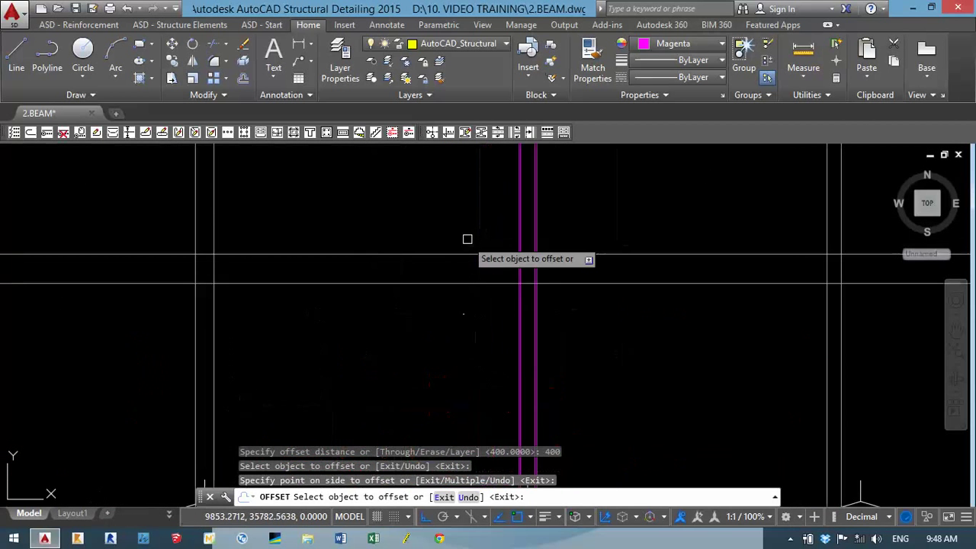
{"action": "key", "text": "Return"}
Step: Offset two more lines by 300 to form the beam edges
{"action": "key", "text": "Return"}
{"action": "type", "text": "300"}
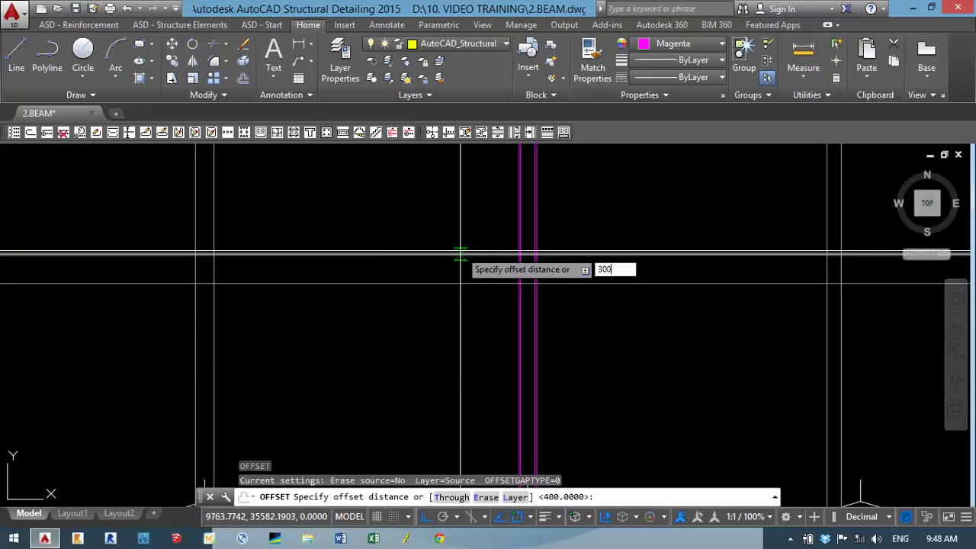
{"action": "key", "text": "Return"}
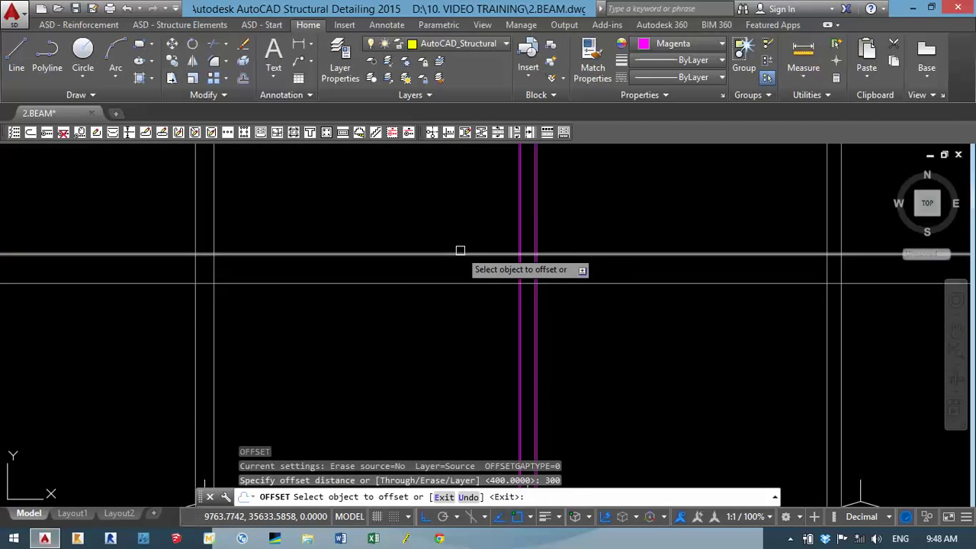
{"action": "left_click", "coordinate": [460, 250]}
{"action": "left_click", "coordinate": [462, 247]}
{"action": "left_click", "coordinate": [471, 282]}
{"action": "left_click", "coordinate": [467, 309]}
{"action": "scroll", "coordinate": [464, 327], "scroll_direction": "down", "scroll_amount": 4}
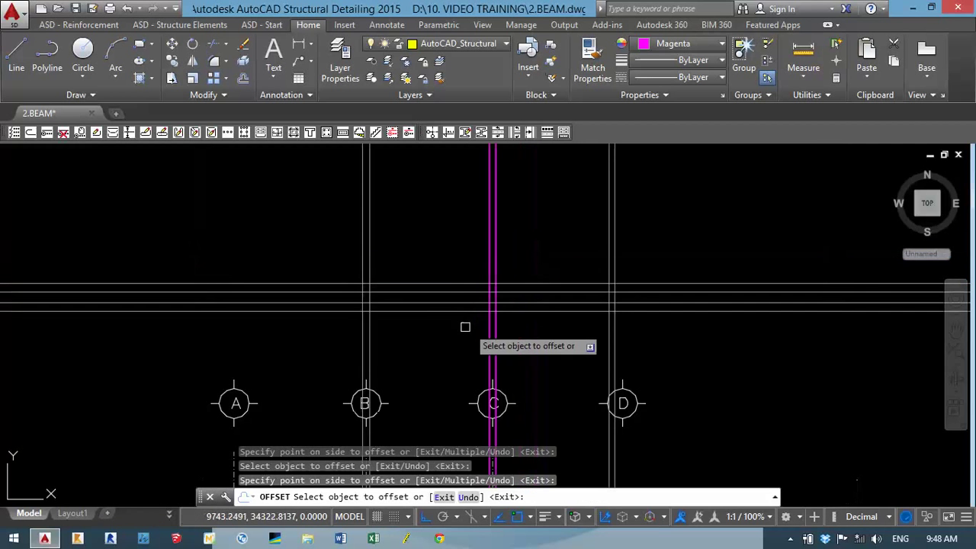
{"action": "key", "text": "Return"}
Step: Trim the offset lines between the column lines with crossing windows, using TR
{"action": "type", "text": "TR"}
{"action": "key", "text": "Return"}
{"action": "left_click", "coordinate": [643, 227]}
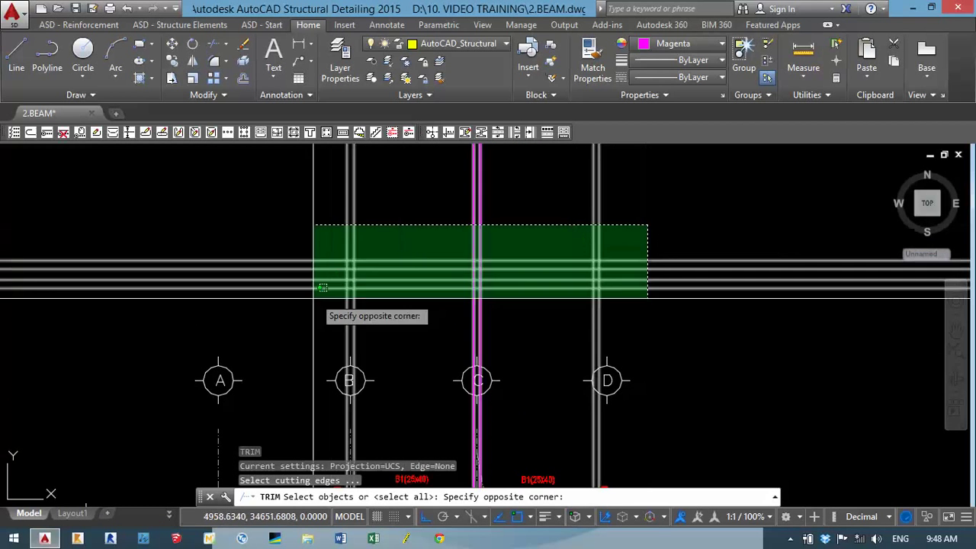
{"action": "left_click", "coordinate": [316, 274]}
{"action": "left_click", "coordinate": [694, 222]}
{"action": "left_click", "coordinate": [305, 316]}
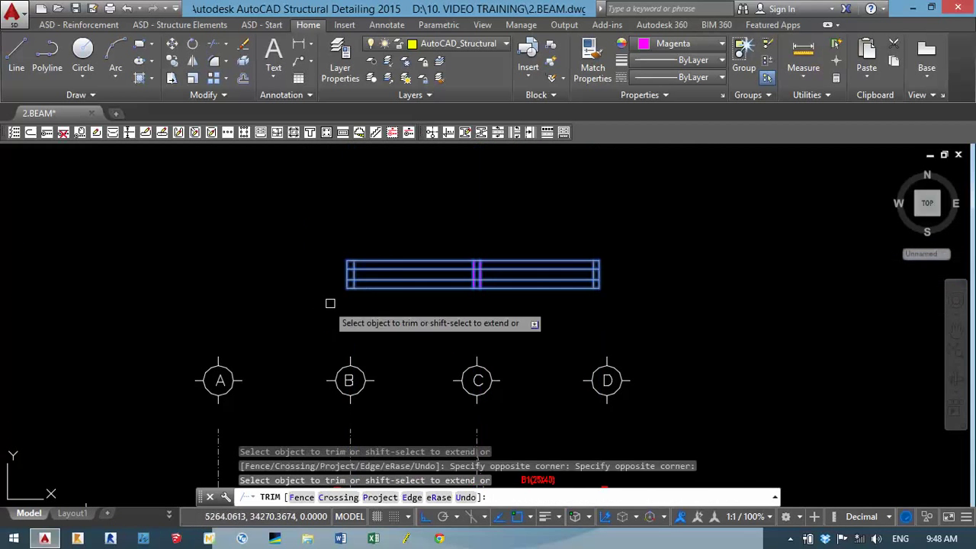
{"action": "key", "text": "Return"}
{"action": "scroll", "coordinate": [419, 279], "scroll_direction": "up", "scroll_amount": 4}
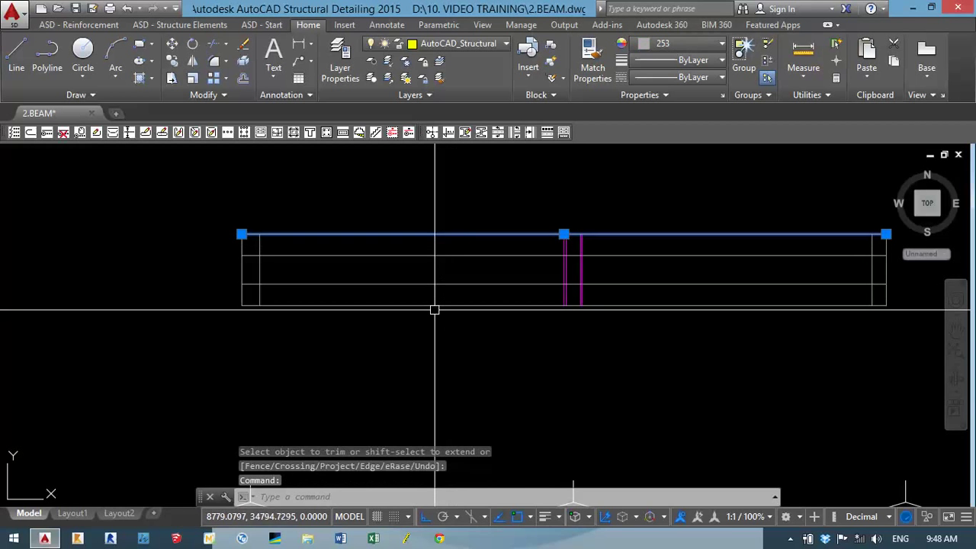
{"action": "left_click", "coordinate": [435, 305]}
Step: Erase the two leftover beam lines and bring the grid bubbles back into view
{"action": "type", "text": "e"}
{"action": "key", "text": "Return"}
{"action": "scroll", "coordinate": [312, 257], "scroll_direction": "down", "scroll_amount": 2}
{"action": "middle_click_drag", "start_coordinate": [312, 257], "coordinate": [316, 183]}
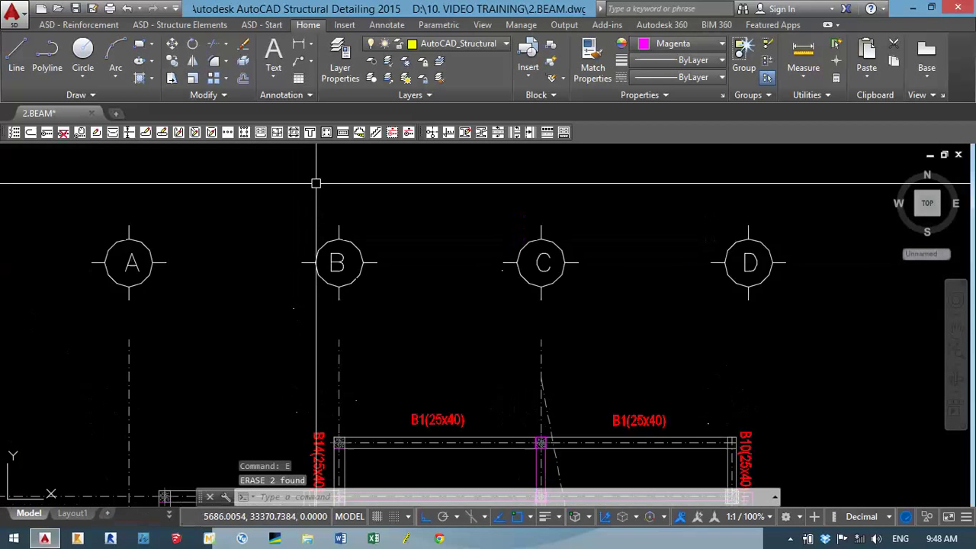
{"action": "scroll", "coordinate": [316, 183], "scroll_direction": "down", "scroll_amount": 2}
{"action": "scroll", "coordinate": [322, 279], "scroll_direction": "up", "scroll_amount": 3}
{"action": "scroll", "coordinate": [311, 382], "scroll_direction": "up", "scroll_amount": 3}
{"action": "scroll", "coordinate": [302, 401], "scroll_direction": "up", "scroll_amount": 2}
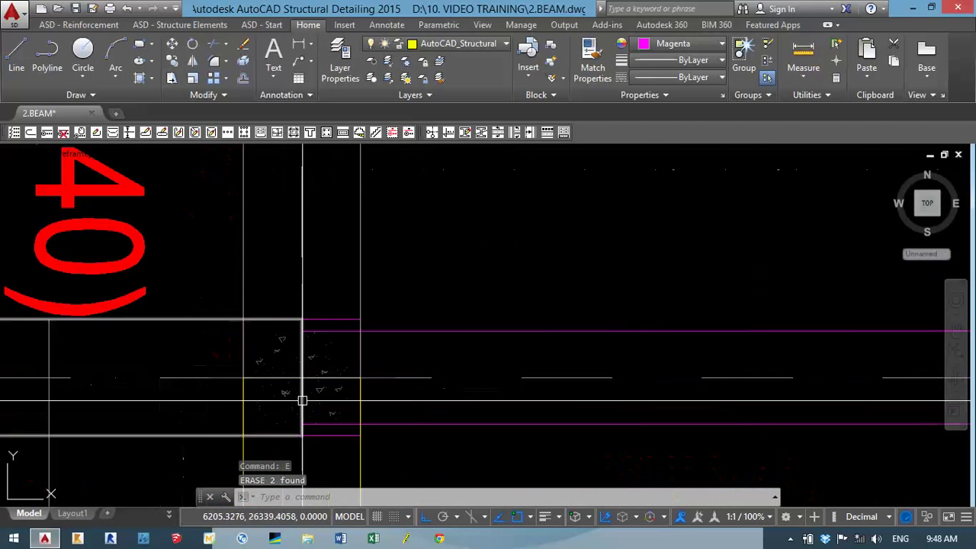
{"action": "scroll", "coordinate": [302, 401], "scroll_direction": "down", "scroll_amount": 3}
{"action": "scroll", "coordinate": [282, 382], "scroll_direction": "down", "scroll_amount": 3}
{"action": "scroll", "coordinate": [266, 370], "scroll_direction": "down", "scroll_amount": 3}
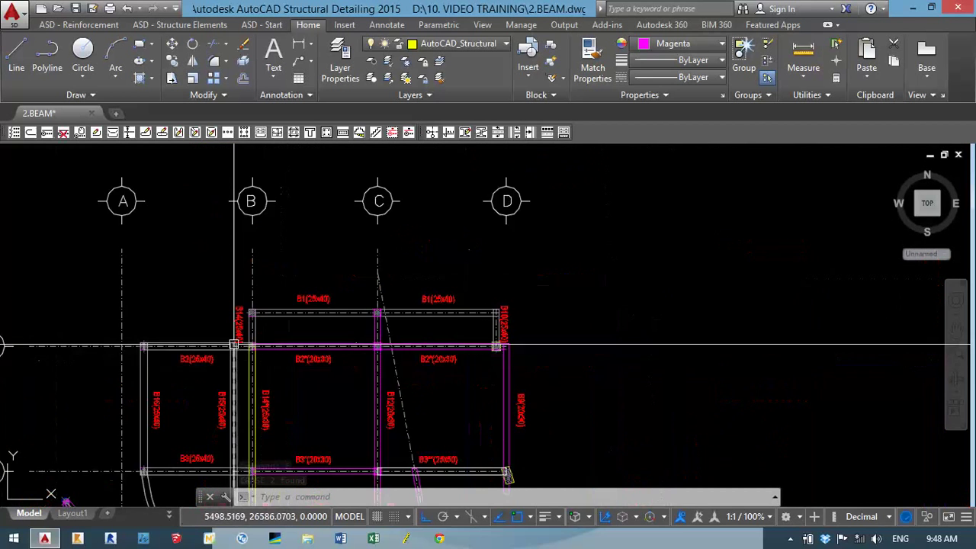
Step: Zoom to grid B and draw a 250 by 400 column section rectangle
{"action": "middle_click_drag", "start_coordinate": [234, 346], "coordinate": [292, 353]}
{"action": "scroll", "coordinate": [344, 349], "scroll_direction": "up", "scroll_amount": 5}
{"action": "scroll", "coordinate": [347, 296], "scroll_direction": "up", "scroll_amount": 2}
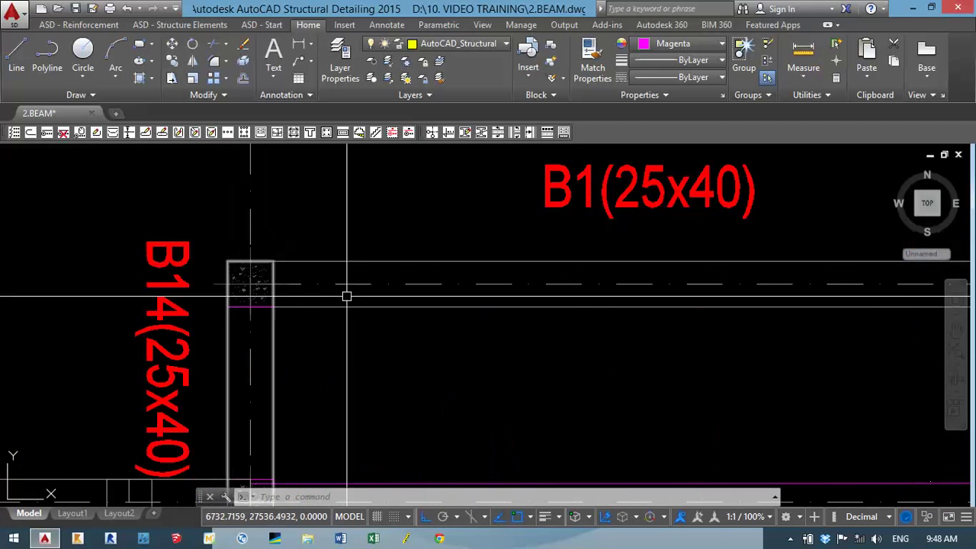
{"action": "middle_click_drag", "start_coordinate": [346, 296], "coordinate": [328, 252]}
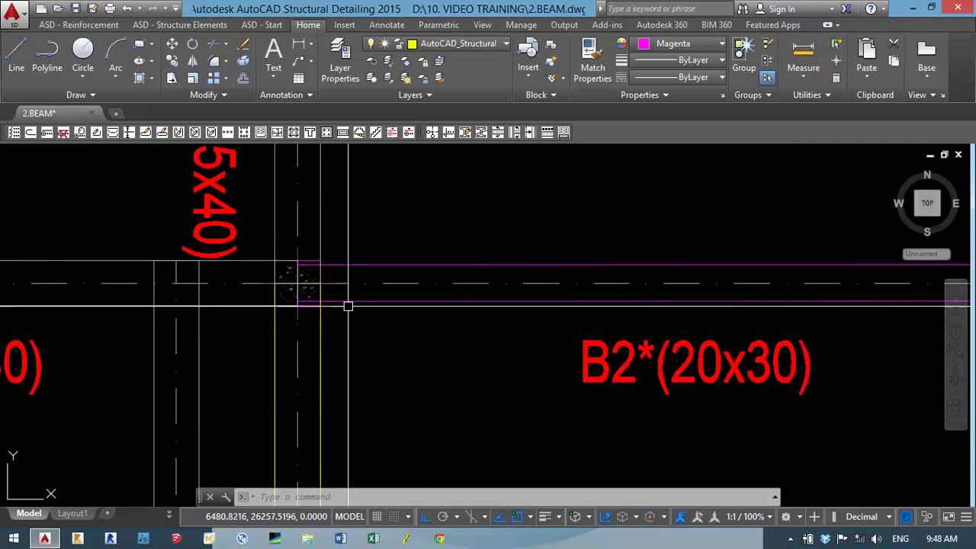
{"action": "scroll", "coordinate": [311, 282], "scroll_direction": "down", "scroll_amount": 3}
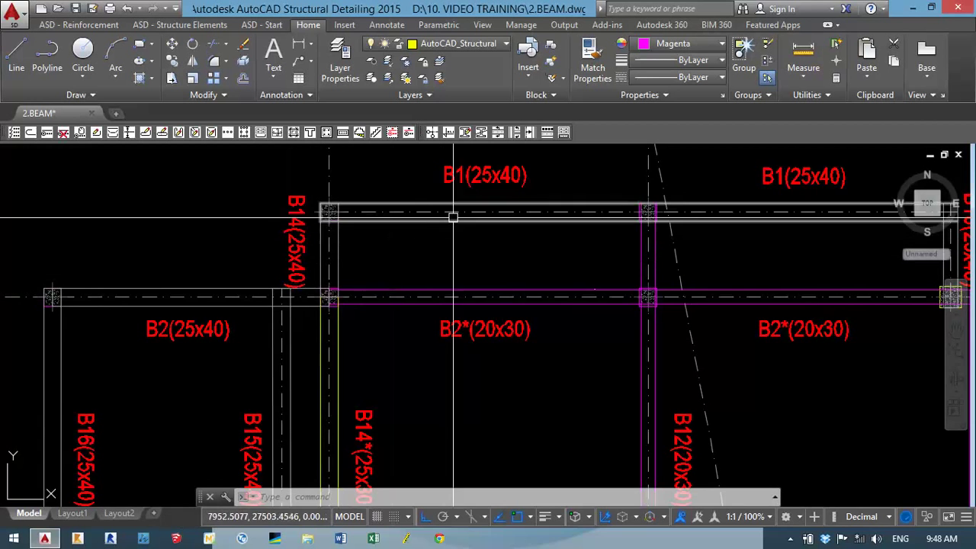
{"action": "scroll", "coordinate": [322, 200], "scroll_direction": "up", "scroll_amount": 2}
{"action": "scroll", "coordinate": [320, 259], "scroll_direction": "up", "scroll_amount": 3}
{"action": "scroll", "coordinate": [335, 249], "scroll_direction": "up", "scroll_amount": 1}
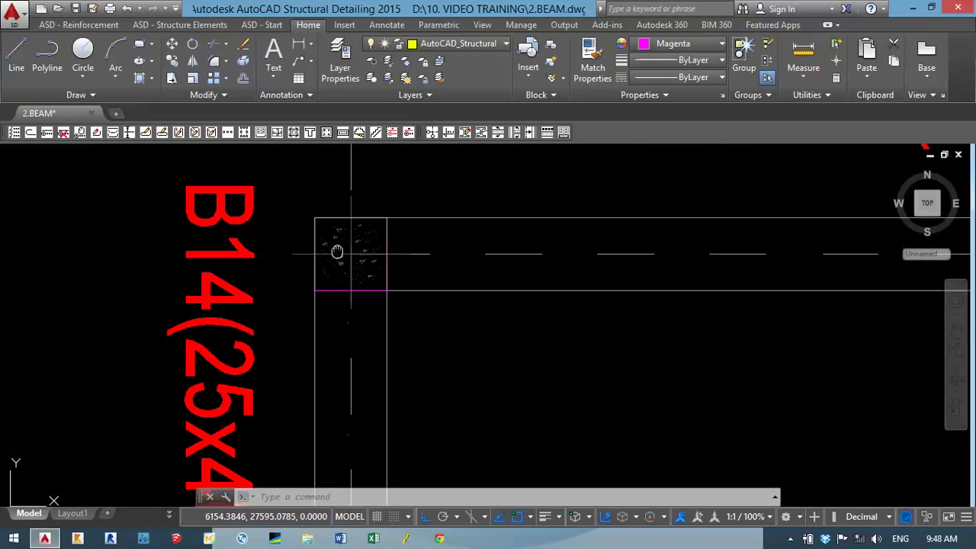
{"action": "scroll", "coordinate": [318, 306], "scroll_direction": "up", "scroll_amount": 3}
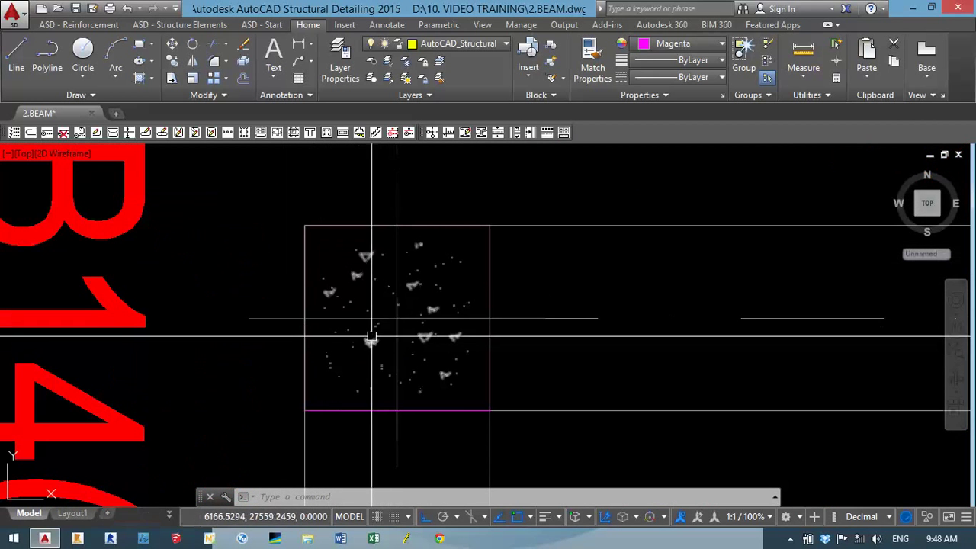
{"action": "scroll", "coordinate": [462, 343], "scroll_direction": "down", "scroll_amount": 2}
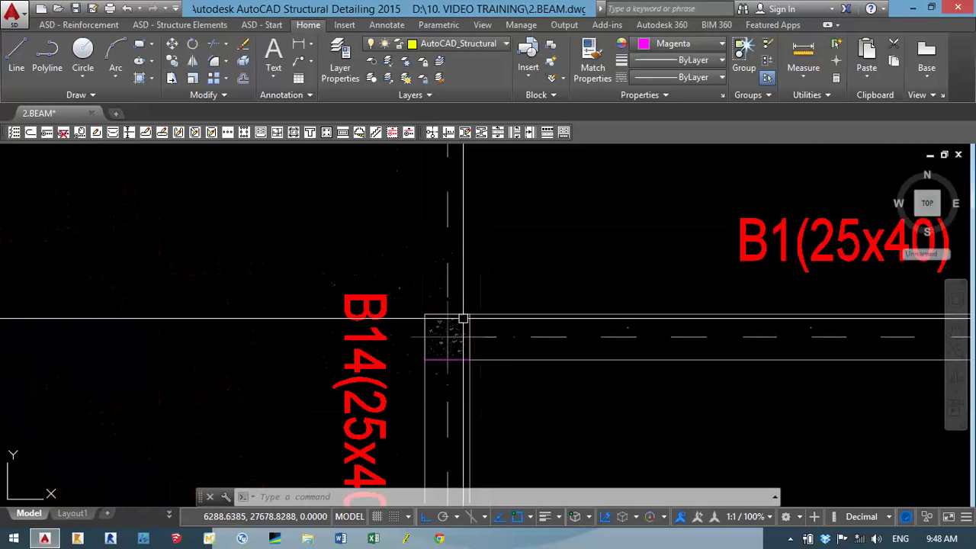
{"action": "scroll", "coordinate": [453, 323], "scroll_direction": "down", "scroll_amount": 2}
{"action": "scroll", "coordinate": [453, 410], "scroll_direction": "down", "scroll_amount": 2}
{"action": "scroll", "coordinate": [483, 387], "scroll_direction": "down", "scroll_amount": 2}
{"action": "scroll", "coordinate": [481, 366], "scroll_direction": "up", "scroll_amount": 3}
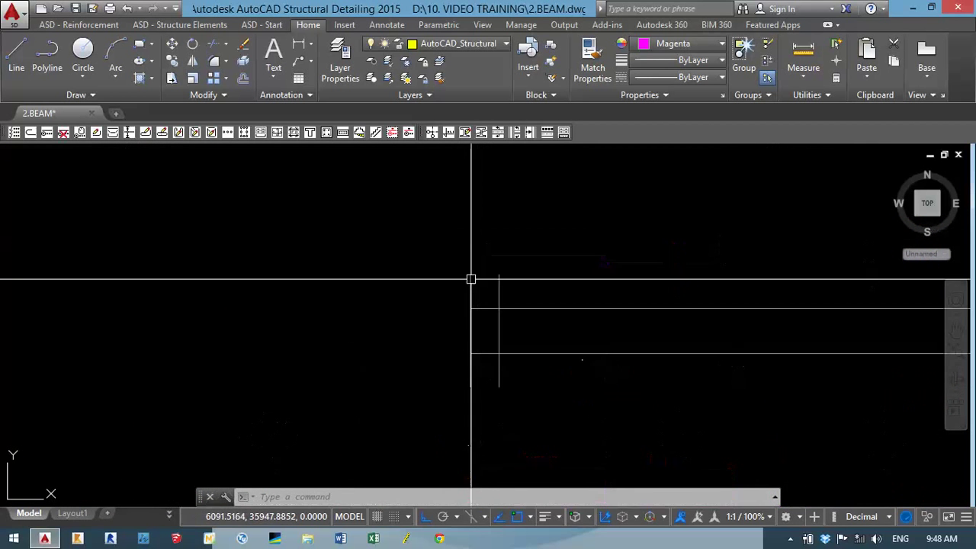
{"action": "scroll", "coordinate": [473, 315], "scroll_direction": "up", "scroll_amount": 2}
{"action": "key", "text": "Return"}
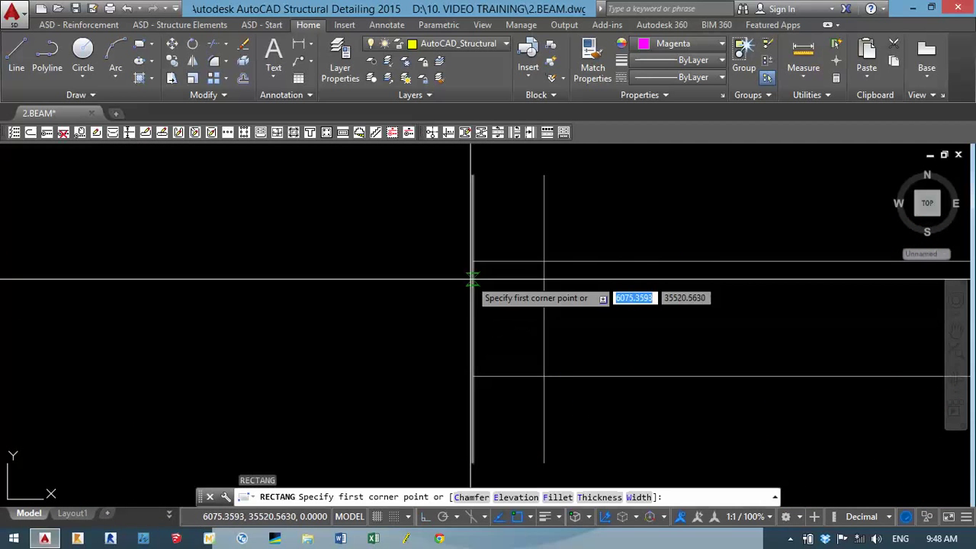
{"action": "left_click", "coordinate": [473, 262]}
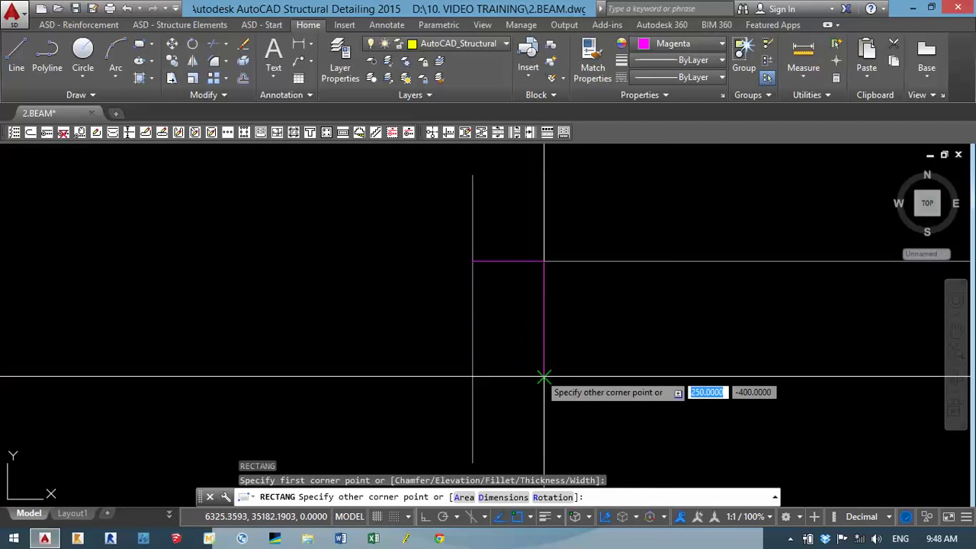
{"action": "left_click", "coordinate": [544, 375]}
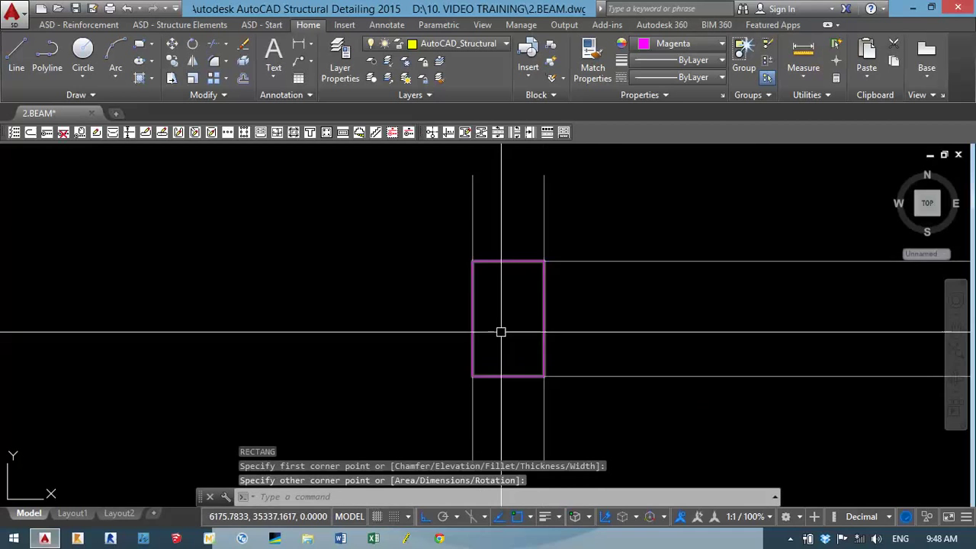
{"action": "left_click", "coordinate": [682, 44]}
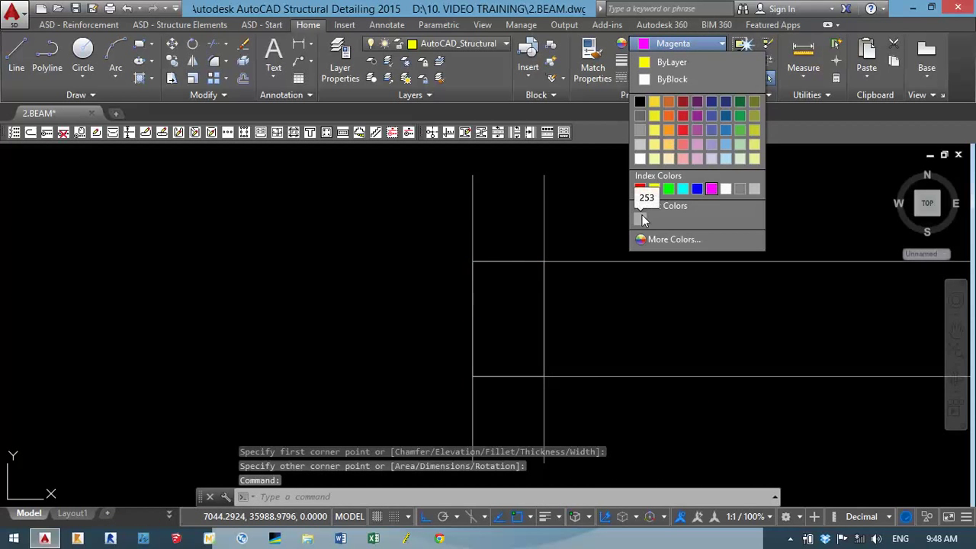
Step: Fill the grid B column rectangle with diagonal hatch in grey colour 253
{"action": "left_click", "coordinate": [544, 290]}
{"action": "key", "text": "Escape"}
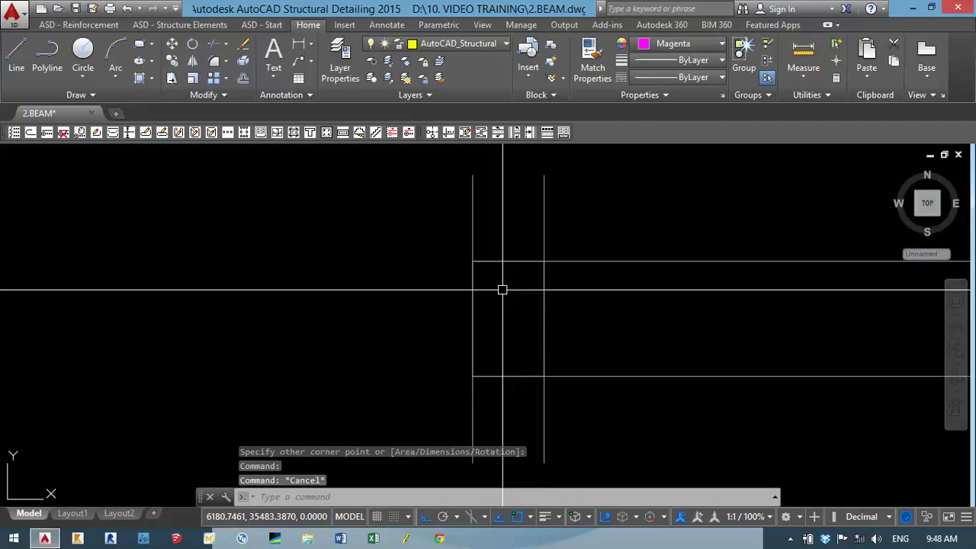
{"action": "type", "text": "H"}
{"action": "key", "text": "Return"}
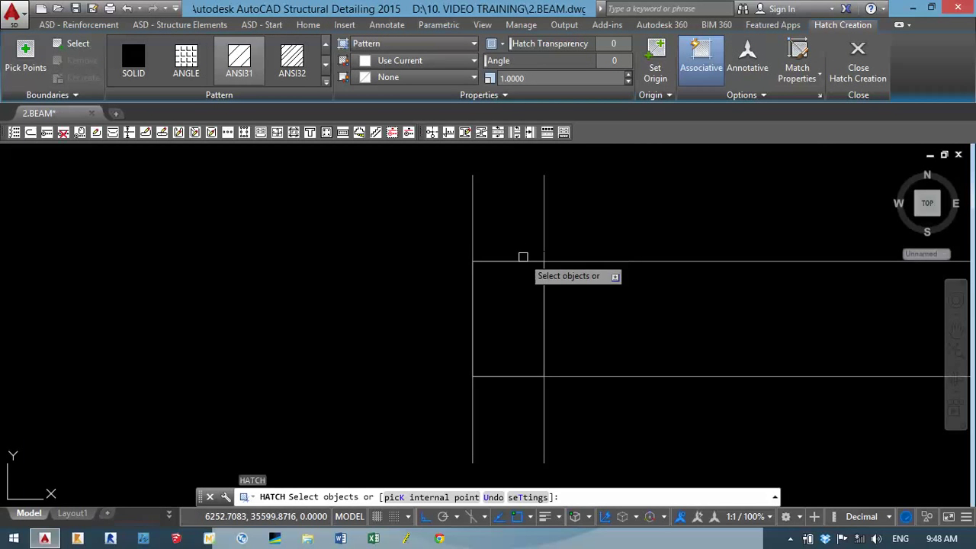
{"action": "left_click", "coordinate": [523, 261]}
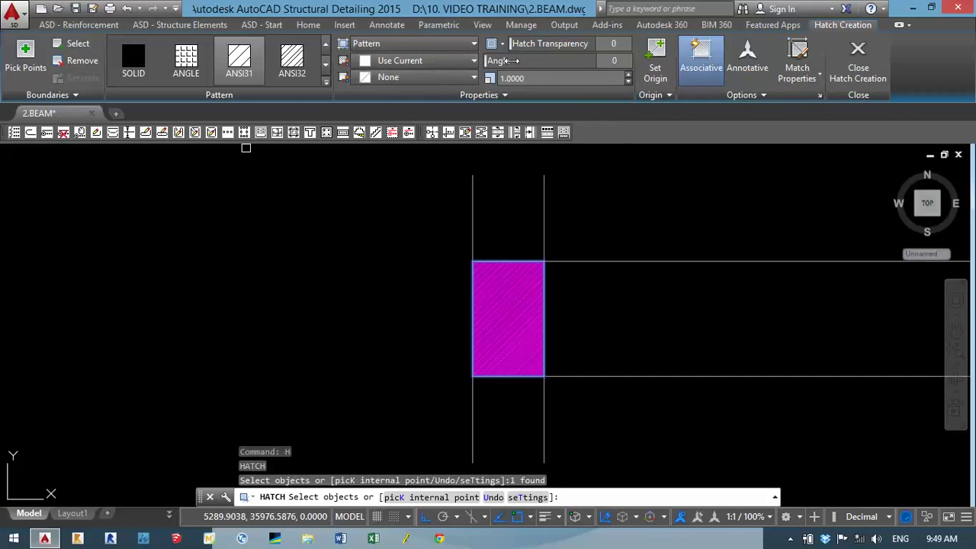
{"action": "left_click", "coordinate": [412, 66]}
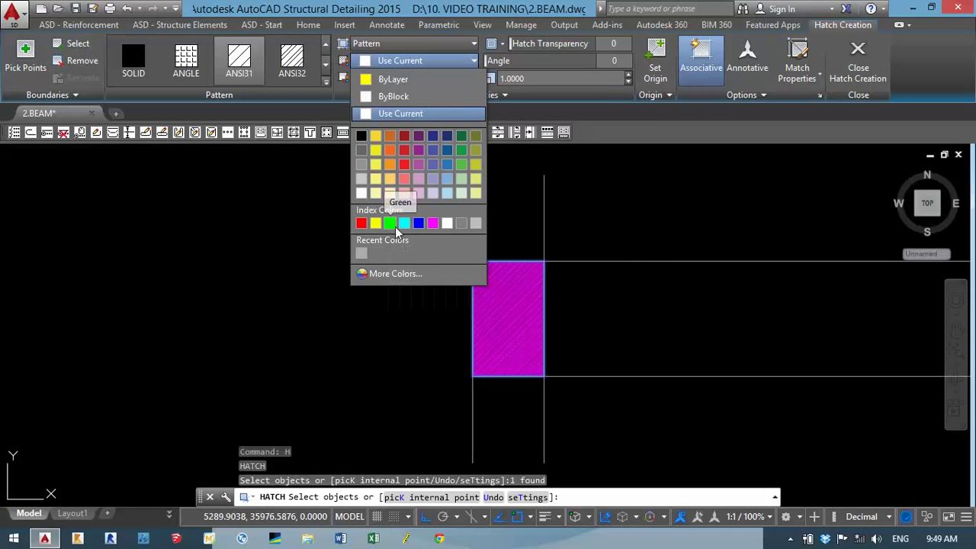
{"action": "left_click", "coordinate": [362, 254]}
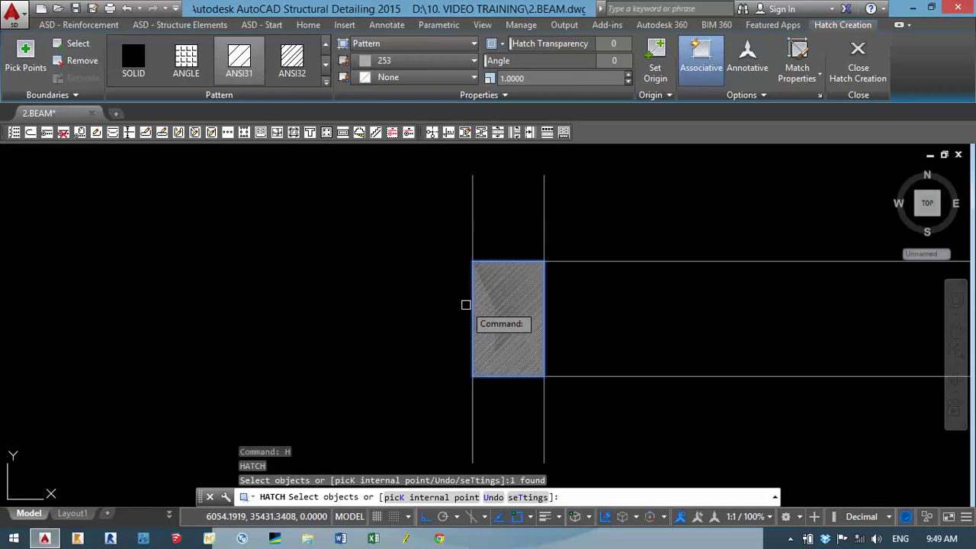
{"action": "key", "text": "Escape"}
{"action": "scroll", "coordinate": [510, 336], "scroll_direction": "down", "scroll_amount": 2}
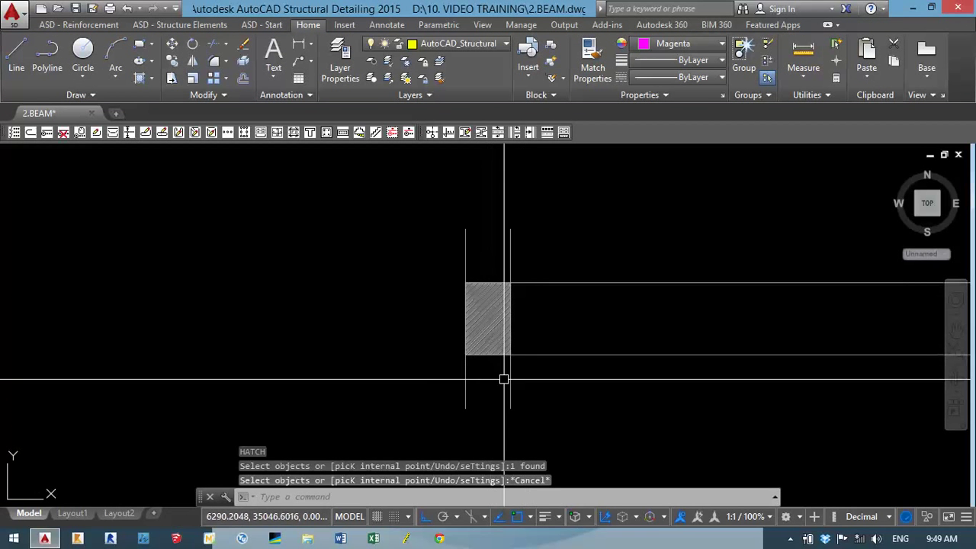
Step: Pan out to grid bubbles A–D, then zoom in on the magenta column lines at grid C
{"action": "middle_click_drag", "start_coordinate": [503, 379], "coordinate": [427, 342]}
{"action": "scroll", "coordinate": [673, 394], "scroll_direction": "down", "scroll_amount": 4}
{"action": "scroll", "coordinate": [643, 362], "scroll_direction": "up", "scroll_amount": 3}
{"action": "scroll", "coordinate": [615, 313], "scroll_direction": "down", "scroll_amount": 2}
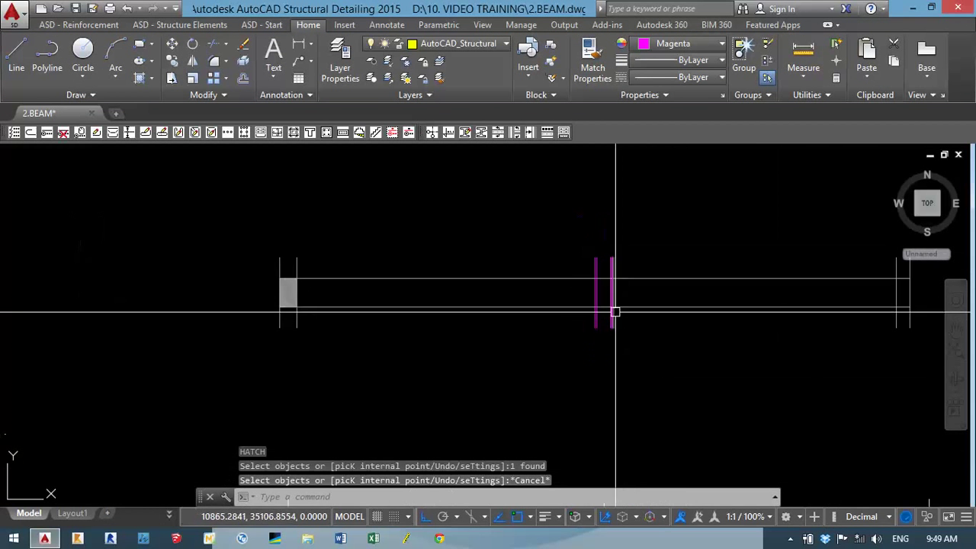
{"action": "scroll", "coordinate": [616, 313], "scroll_direction": "up", "scroll_amount": 4}
{"action": "scroll", "coordinate": [608, 303], "scroll_direction": "up", "scroll_amount": 4}
{"action": "middle_click_drag", "start_coordinate": [582, 229], "coordinate": [559, 219]}
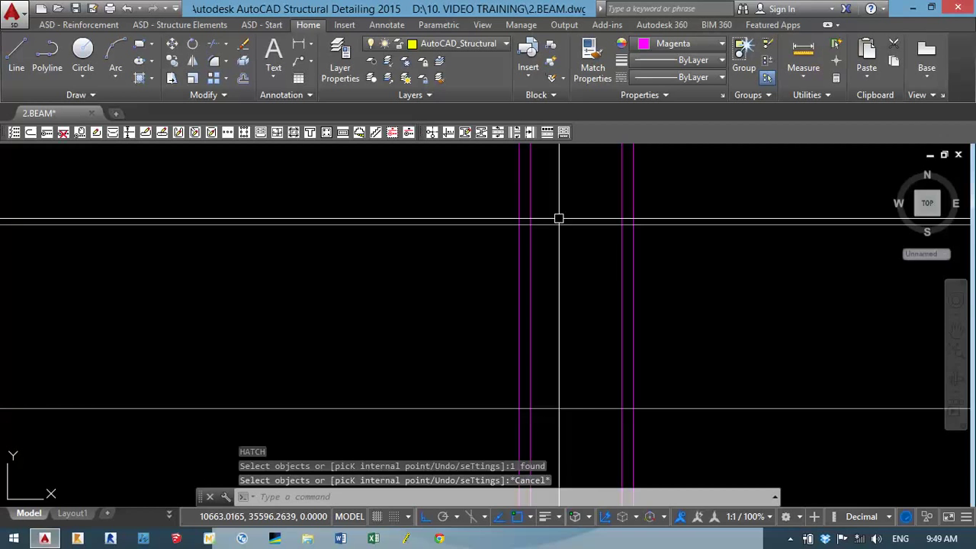
{"action": "scroll", "coordinate": [578, 233], "scroll_direction": "down", "scroll_amount": 4}
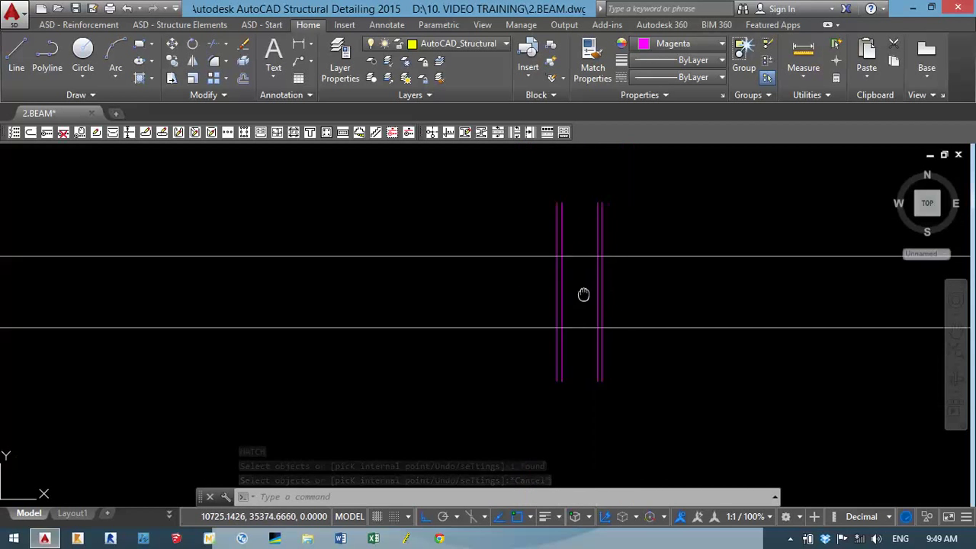
{"action": "scroll", "coordinate": [568, 268], "scroll_direction": "down", "scroll_amount": 4}
{"action": "scroll", "coordinate": [595, 331], "scroll_direction": "down", "scroll_amount": 2}
{"action": "middle_click_drag", "start_coordinate": [592, 348], "coordinate": [573, 224]}
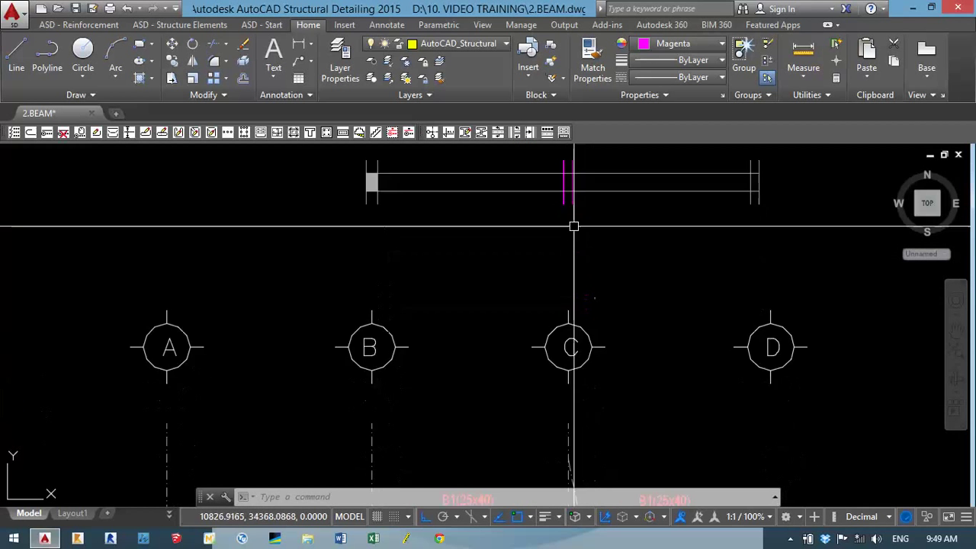
{"action": "scroll", "coordinate": [574, 236], "scroll_direction": "down", "scroll_amount": 4}
{"action": "scroll", "coordinate": [578, 347], "scroll_direction": "up", "scroll_amount": 2}
{"action": "scroll", "coordinate": [557, 305], "scroll_direction": "up", "scroll_amount": 4}
{"action": "scroll", "coordinate": [534, 290], "scroll_direction": "up", "scroll_amount": 3}
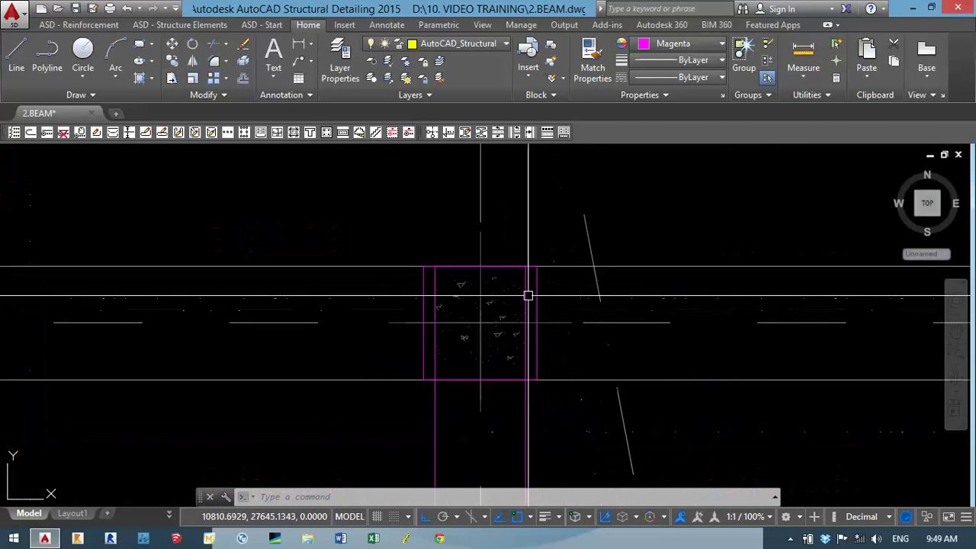
{"action": "scroll", "coordinate": [524, 299], "scroll_direction": "up", "scroll_amount": 3}
{"action": "scroll", "coordinate": [524, 302], "scroll_direction": "down", "scroll_amount": 5}
{"action": "scroll", "coordinate": [527, 304], "scroll_direction": "down", "scroll_amount": 4}
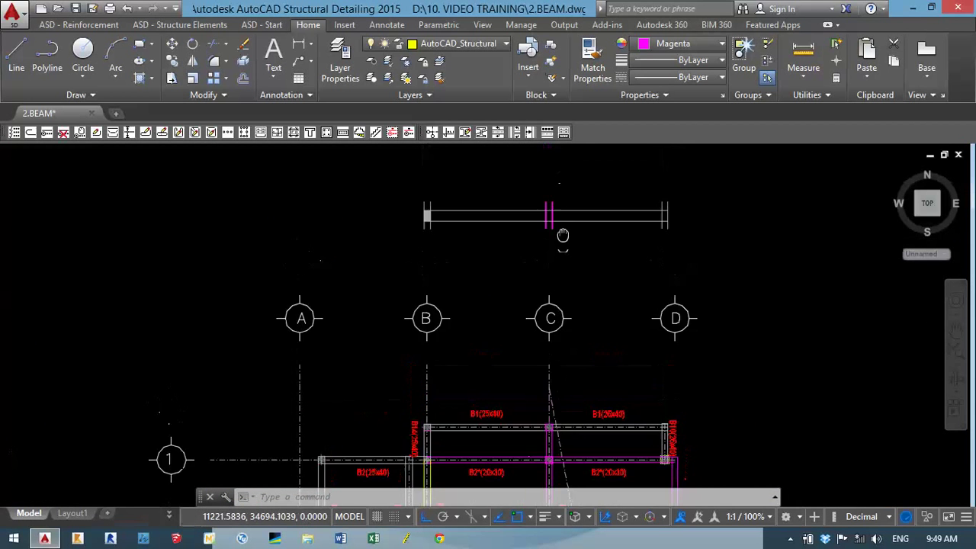
{"action": "scroll", "coordinate": [562, 252], "scroll_direction": "up", "scroll_amount": 5}
{"action": "scroll", "coordinate": [534, 305], "scroll_direction": "up", "scroll_amount": 3}
{"action": "type", "text": "R"}
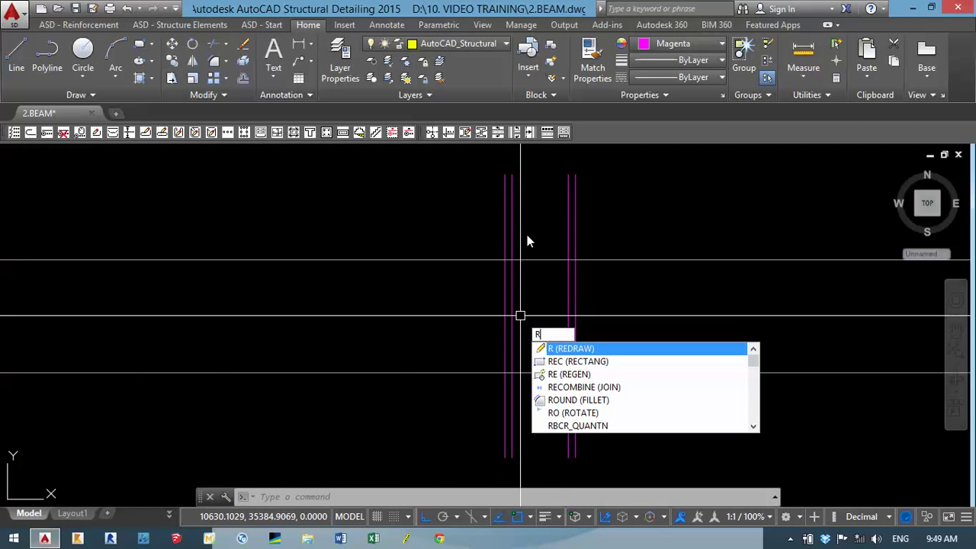
Step: Draw a rectangle between opposite corners of the grid C column section
{"action": "type", "text": "EC"}
{"action": "key", "text": "Return"}
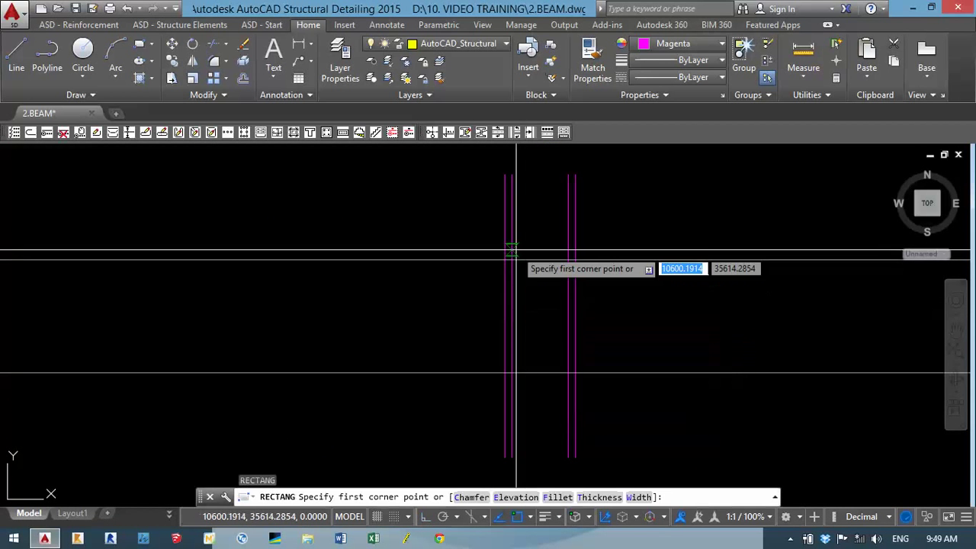
{"action": "left_click", "coordinate": [511, 264]}
{"action": "scroll", "coordinate": [511, 265], "scroll_direction": "up", "scroll_amount": 1}
{"action": "scroll", "coordinate": [512, 263], "scroll_direction": "up", "scroll_amount": 2}
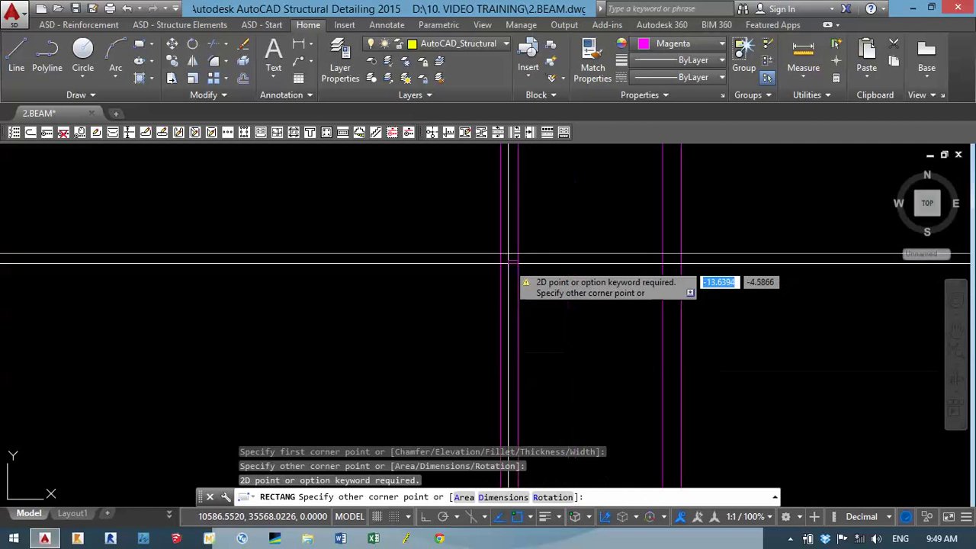
{"action": "scroll", "coordinate": [515, 262], "scroll_direction": "up", "scroll_amount": 1}
{"action": "key", "text": "Escape"}
{"action": "key", "text": "Return"}
{"action": "left_click", "coordinate": [515, 258]}
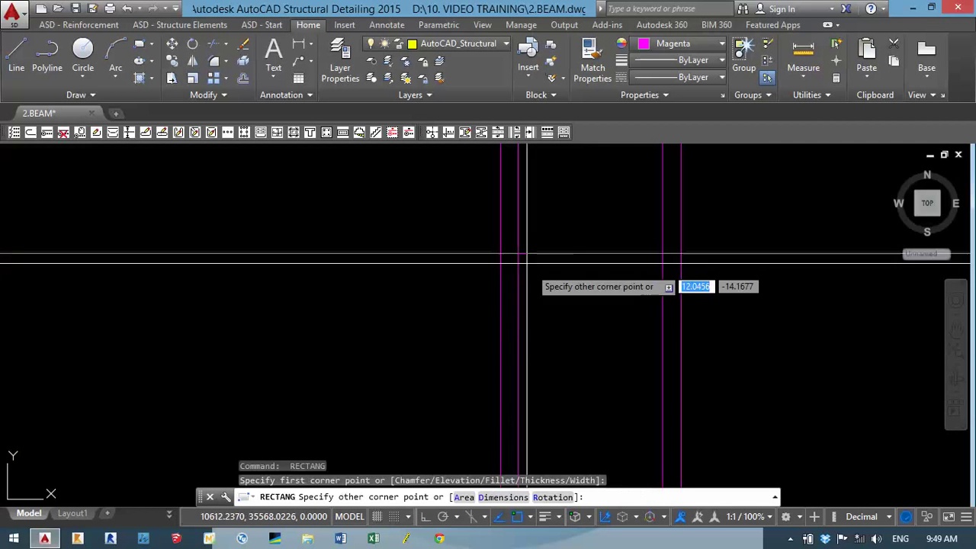
{"action": "middle_click_drag", "start_coordinate": [572, 343], "coordinate": [536, 266]}
{"action": "left_click", "coordinate": [628, 397]}
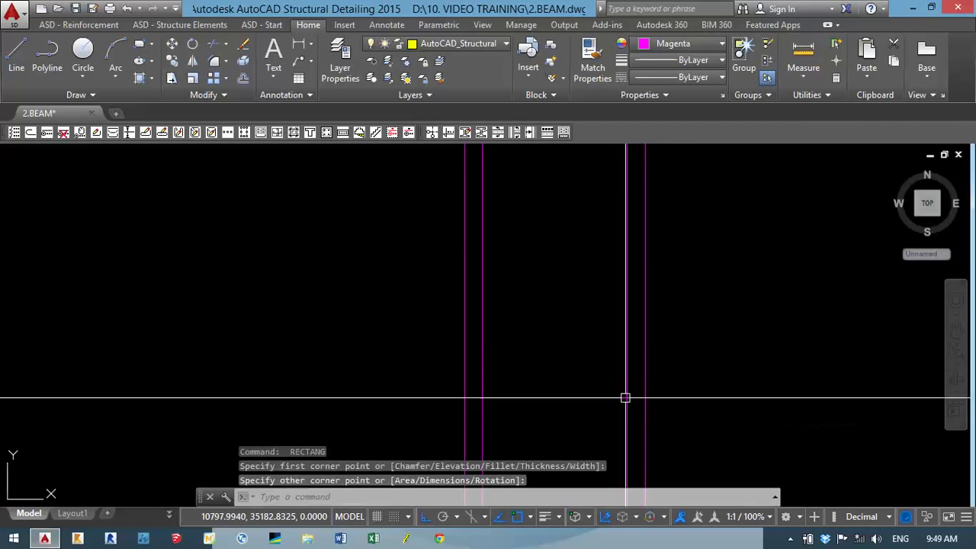
{"action": "key", "text": "Return"}
{"action": "middle_click_drag", "start_coordinate": [629, 370], "coordinate": [630, 259]}
{"action": "key", "text": "Escape"}
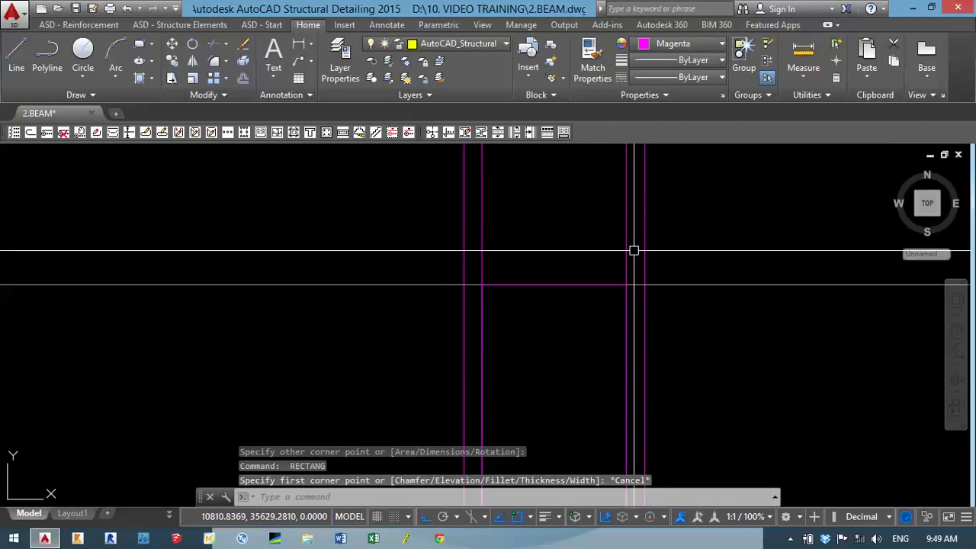
Step: Erase the two leftover vertical column lines at grid C
{"action": "left_click", "coordinate": [628, 251]}
{"action": "left_click", "coordinate": [480, 246]}
{"action": "type", "text": "e"}
{"action": "key", "text": "Return"}
{"action": "scroll", "coordinate": [490, 275], "scroll_direction": "down", "scroll_amount": 1}
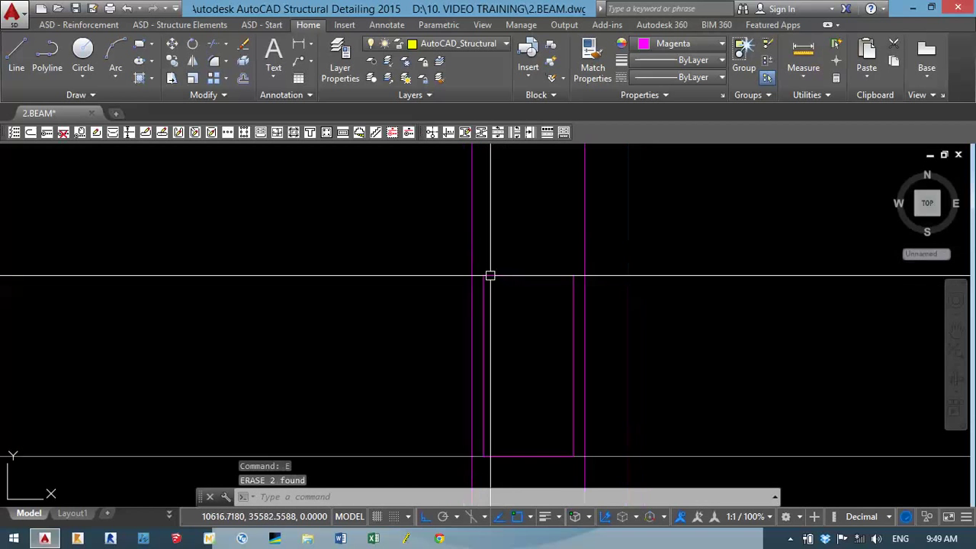
{"action": "scroll", "coordinate": [495, 244], "scroll_direction": "down", "scroll_amount": 1}
{"action": "scroll", "coordinate": [497, 245], "scroll_direction": "up", "scroll_amount": 2}
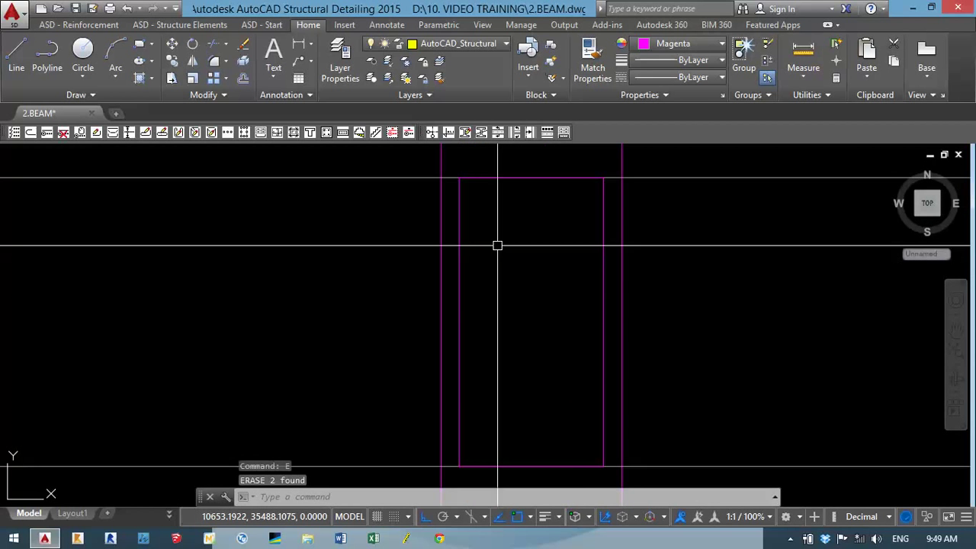
{"action": "type", "text": "h"}
{"action": "key", "text": "Return"}
Step: Hatch the grid C column rectangle in magenta
{"action": "left_click", "coordinate": [458, 272]}
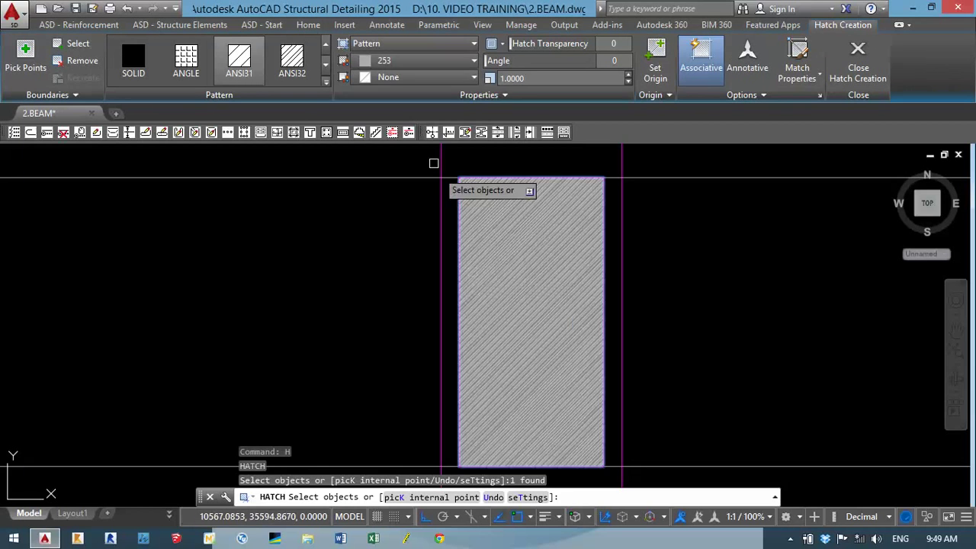
{"action": "left_click", "coordinate": [416, 60]}
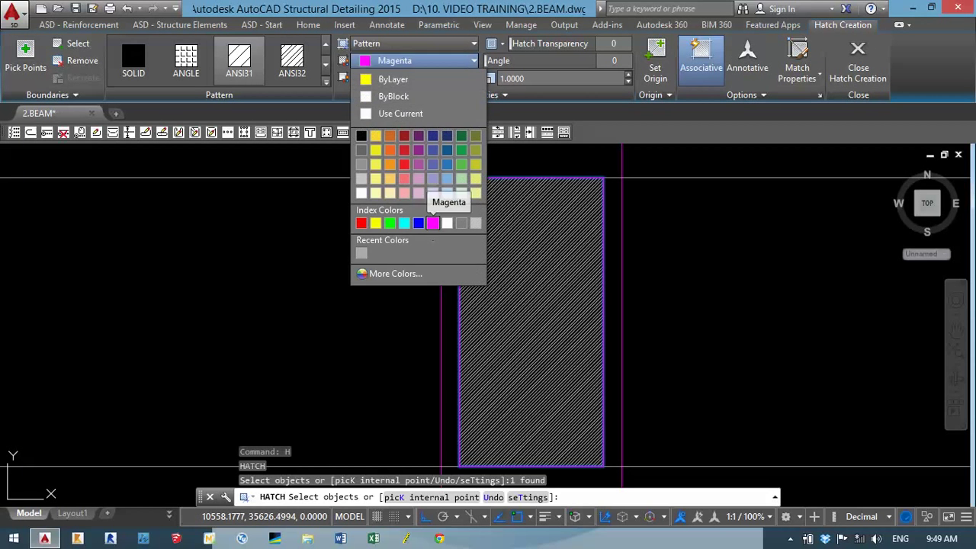
{"action": "left_click", "coordinate": [433, 223]}
{"action": "key", "text": "Return"}
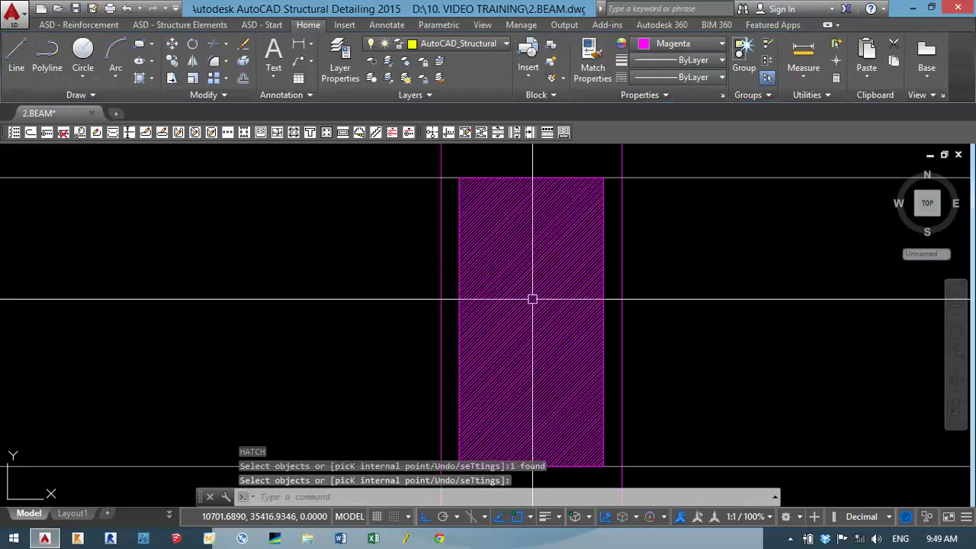
{"action": "scroll", "coordinate": [534, 328], "scroll_direction": "down", "scroll_amount": 4}
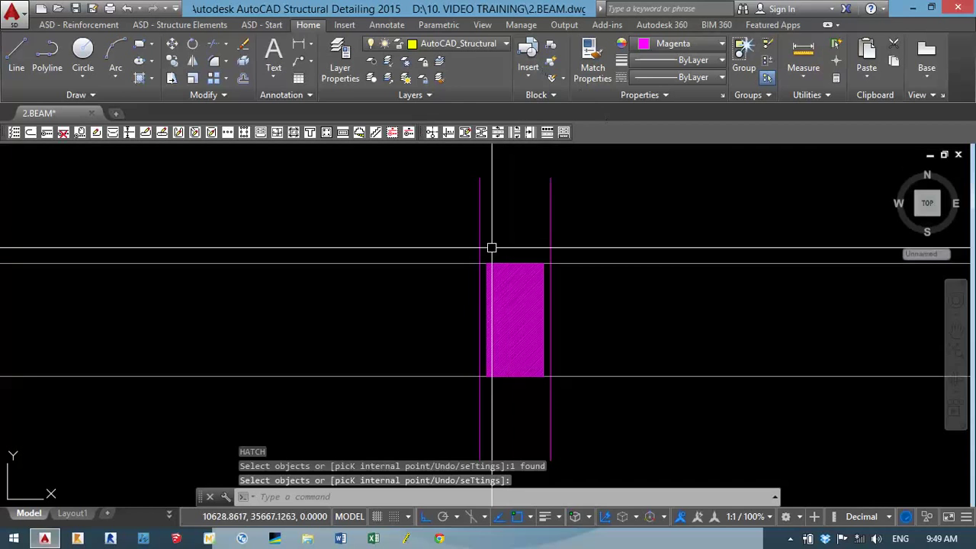
Step: Set the pattern scale of both the magenta and grey column hatches to 5
{"action": "left_click", "coordinate": [498, 322]}
{"action": "scroll", "coordinate": [518, 207], "scroll_direction": "up", "scroll_amount": 2}
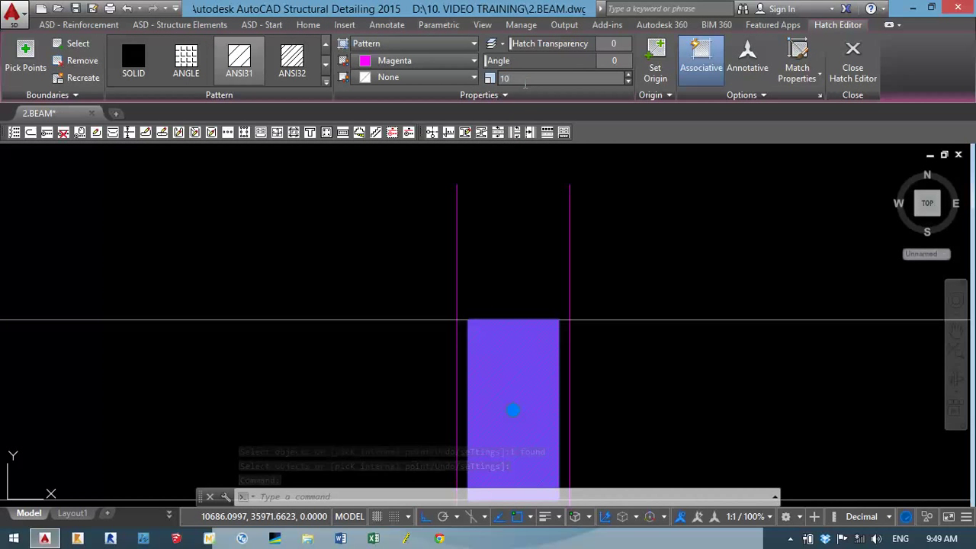
{"action": "key", "text": "Return"}
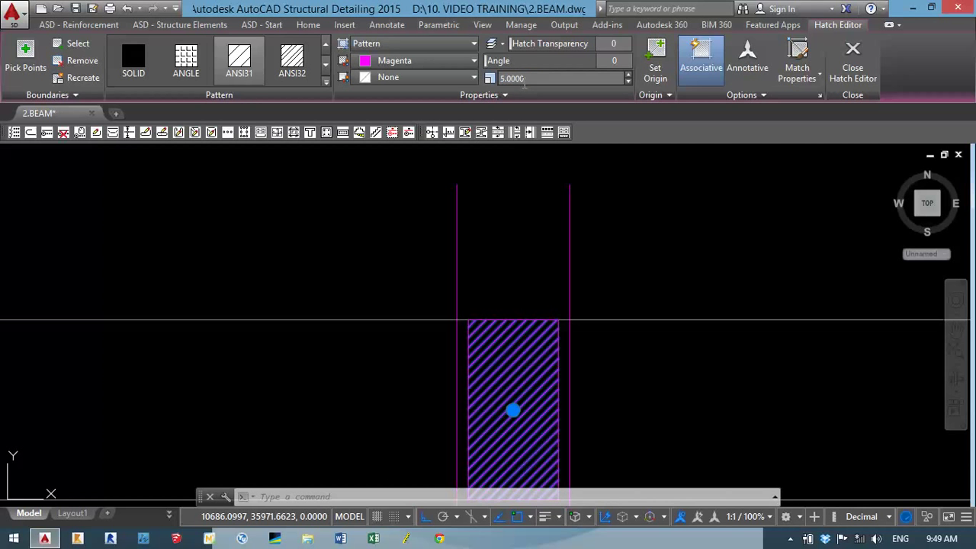
{"action": "scroll", "coordinate": [569, 207], "scroll_direction": "down", "scroll_amount": 2}
{"action": "key", "text": "Escape"}
{"action": "scroll", "coordinate": [550, 277], "scroll_direction": "down", "scroll_amount": 2}
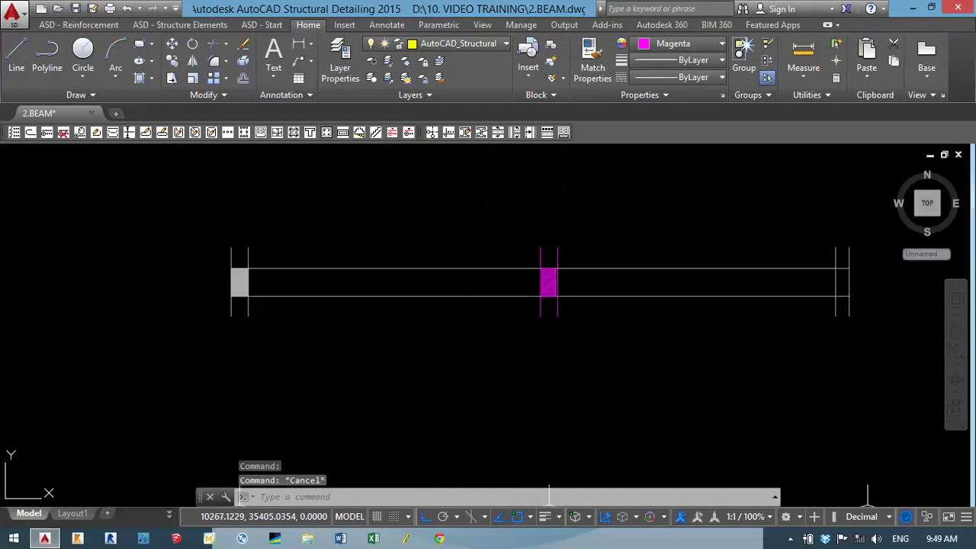
{"action": "scroll", "coordinate": [412, 308], "scroll_direction": "up", "scroll_amount": 5}
{"action": "left_click", "coordinate": [394, 211]}
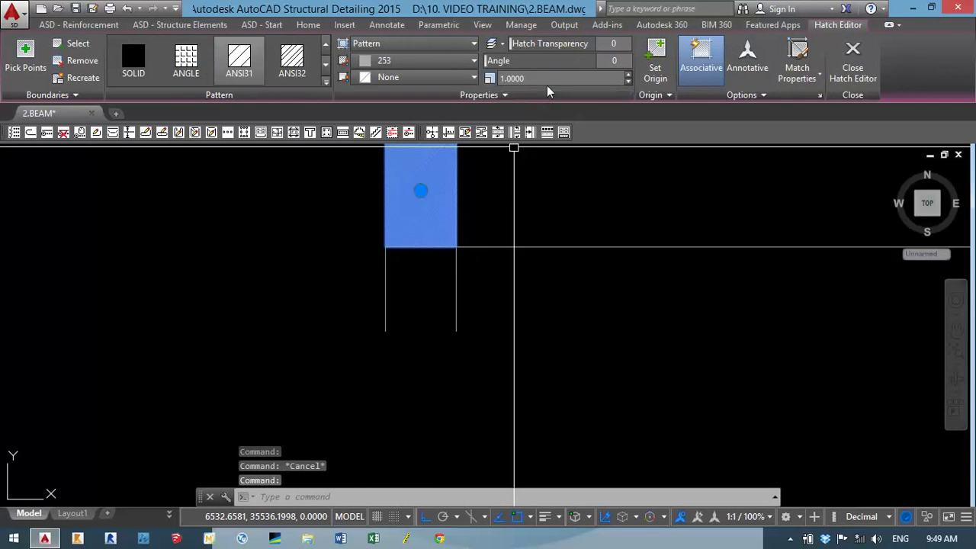
{"action": "type", "text": "5.0000"}
{"action": "key", "text": "Return"}
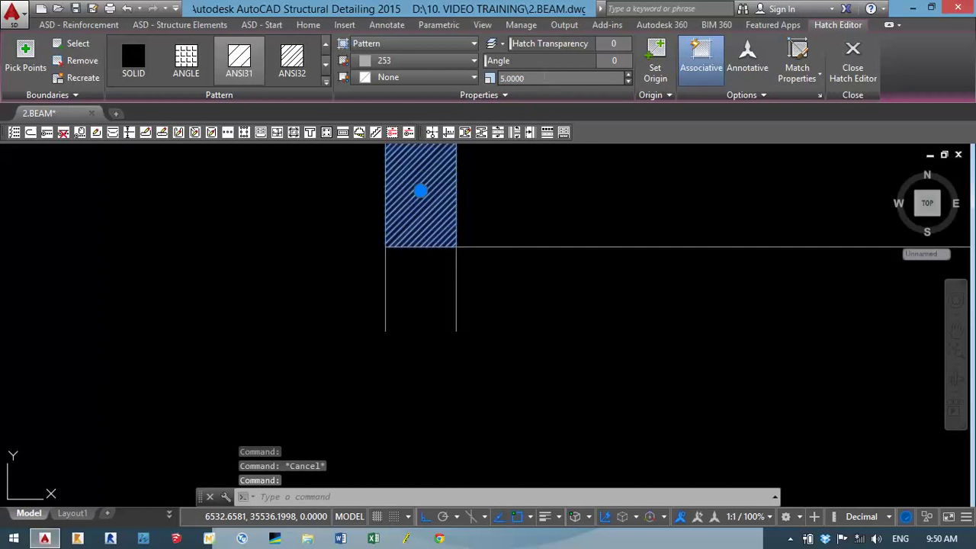
{"action": "key", "text": "Escape"}
{"action": "scroll", "coordinate": [573, 290], "scroll_direction": "down", "scroll_amount": 2}
{"action": "scroll", "coordinate": [390, 279], "scroll_direction": "down", "scroll_amount": 5}
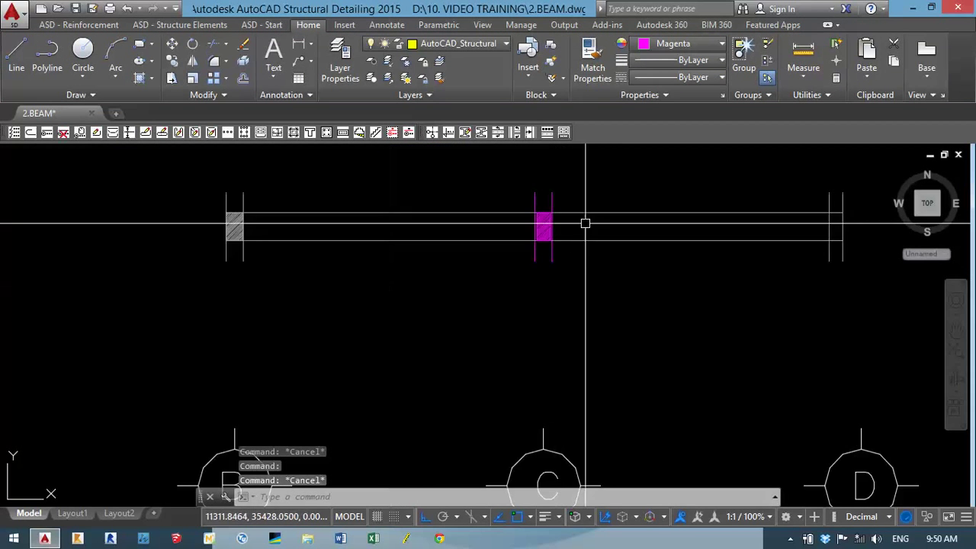
Step: Start TRIM at the magenta column, picking a column line as cutting edge
{"action": "scroll", "coordinate": [457, 199], "scroll_direction": "up", "scroll_amount": 8}
{"action": "scroll", "coordinate": [439, 253], "scroll_direction": "up", "scroll_amount": 2}
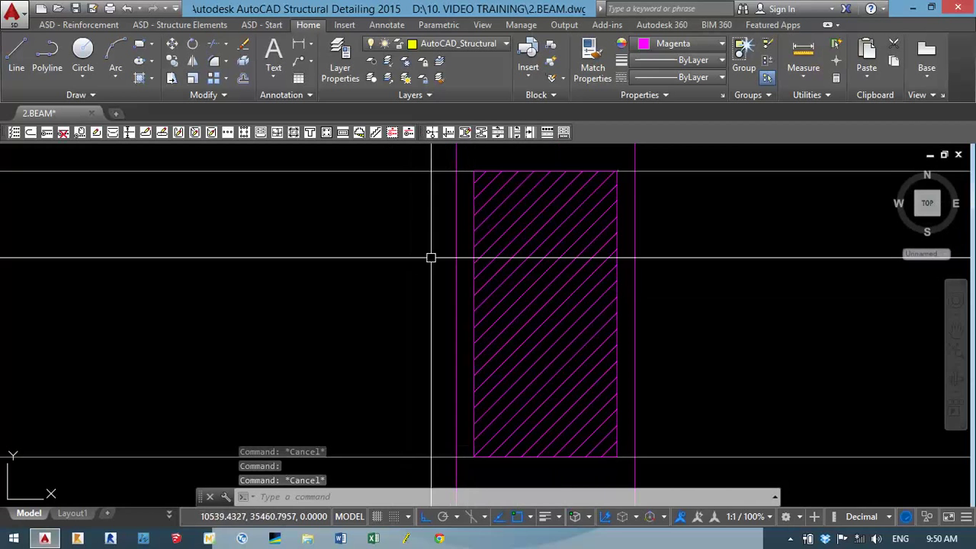
{"action": "scroll", "coordinate": [465, 256], "scroll_direction": "up", "scroll_amount": 4}
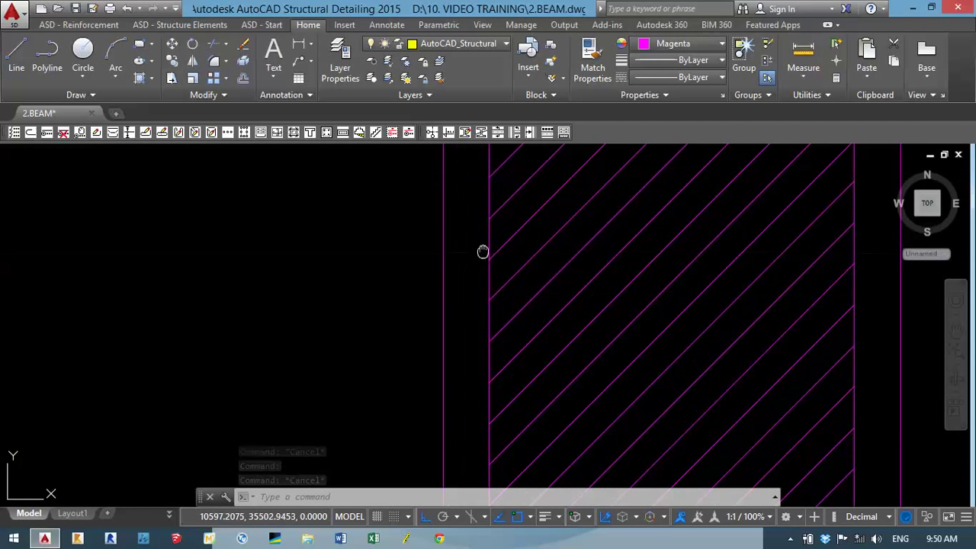
{"action": "type", "text": "tr"}
{"action": "key", "text": "Return"}
{"action": "key", "text": "Return"}
{"action": "left_click", "coordinate": [458, 298]}
{"action": "scroll", "coordinate": [442, 322], "scroll_direction": "down", "scroll_amount": 2}
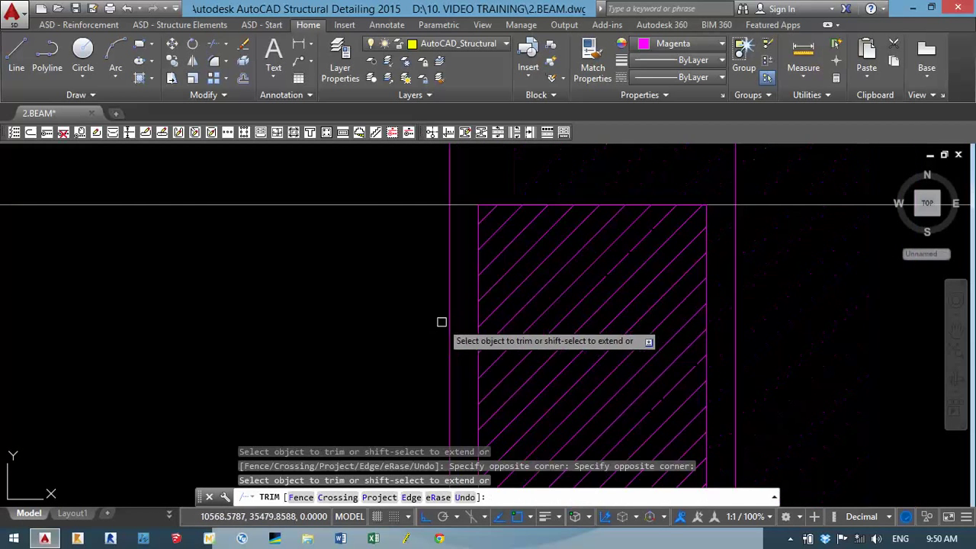
{"action": "scroll", "coordinate": [458, 198], "scroll_direction": "up", "scroll_amount": 2}
{"action": "left_click", "coordinate": [465, 203]}
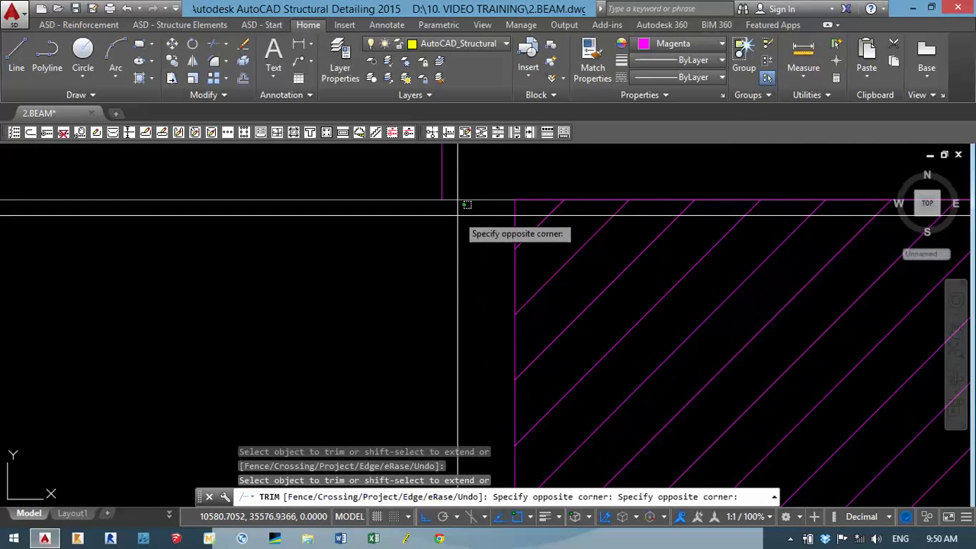
{"action": "left_click", "coordinate": [460, 231]}
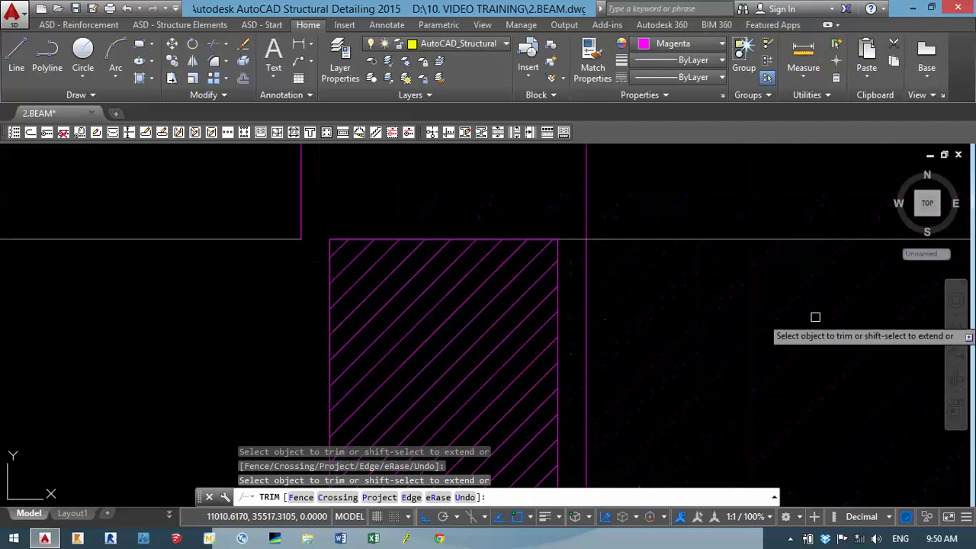
Step: Trim the beam line and overshooting column line segments beside the column
{"action": "middle_click_drag", "start_coordinate": [816, 315], "coordinate": [580, 241]}
{"action": "scroll", "coordinate": [453, 277], "scroll_direction": "up", "scroll_amount": 2}
{"action": "left_click", "coordinate": [417, 244]}
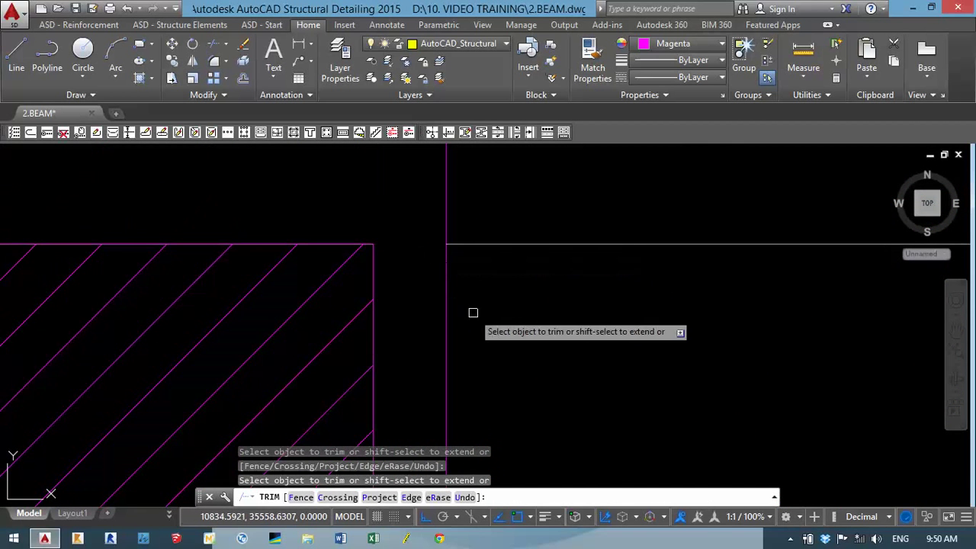
{"action": "left_click", "coordinate": [473, 311]}
{"action": "left_click", "coordinate": [438, 328]}
{"action": "scroll", "coordinate": [430, 331], "scroll_direction": "down", "scroll_amount": 5}
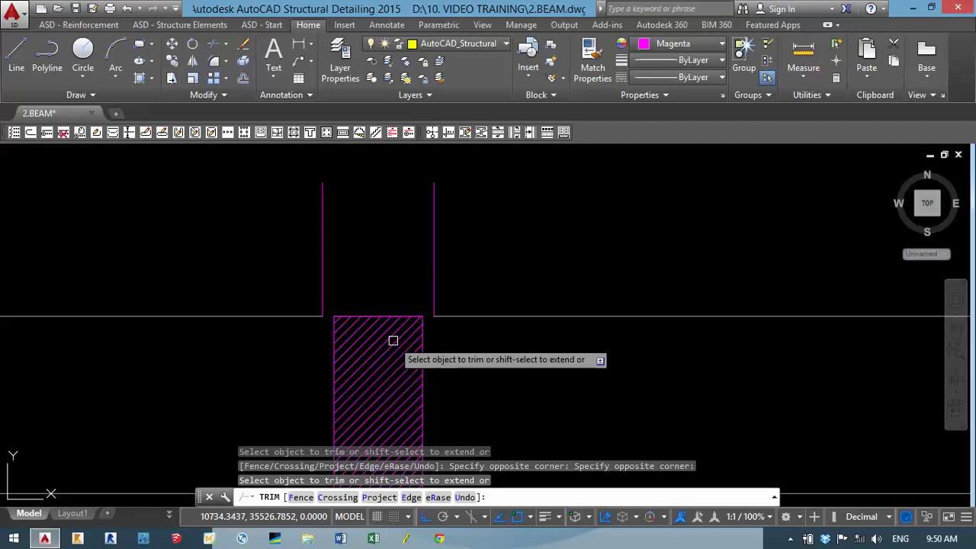
{"action": "scroll", "coordinate": [393, 340], "scroll_direction": "down", "scroll_amount": 2}
{"action": "left_click", "coordinate": [399, 317]}
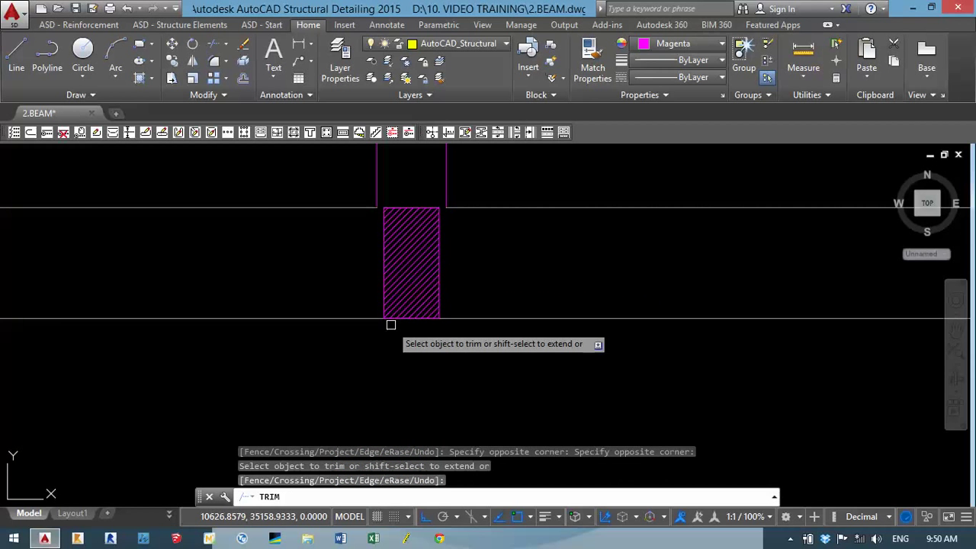
Step: Undo the mistaken trims with U and end the trim command
{"action": "type", "text": "u"}
{"action": "key", "text": "Return"}
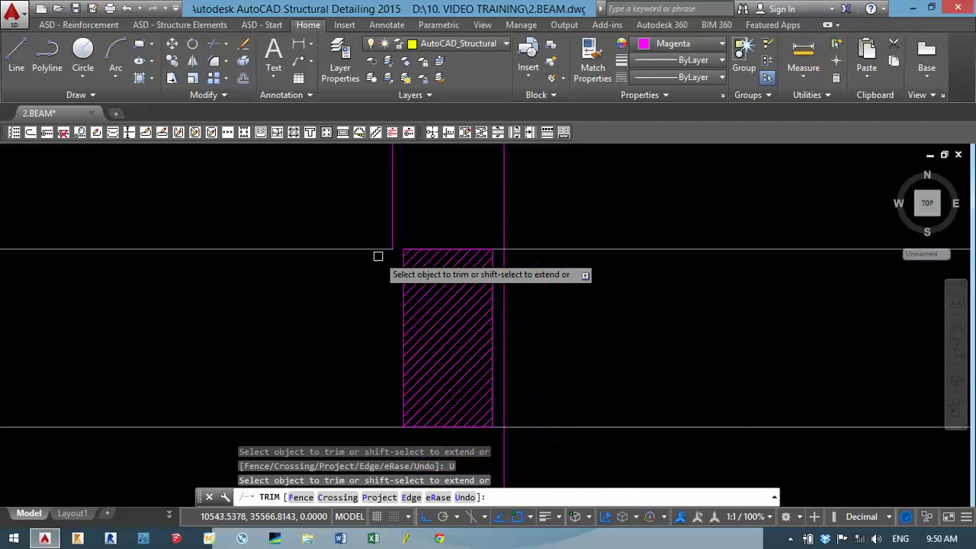
{"action": "key", "text": "Return"}
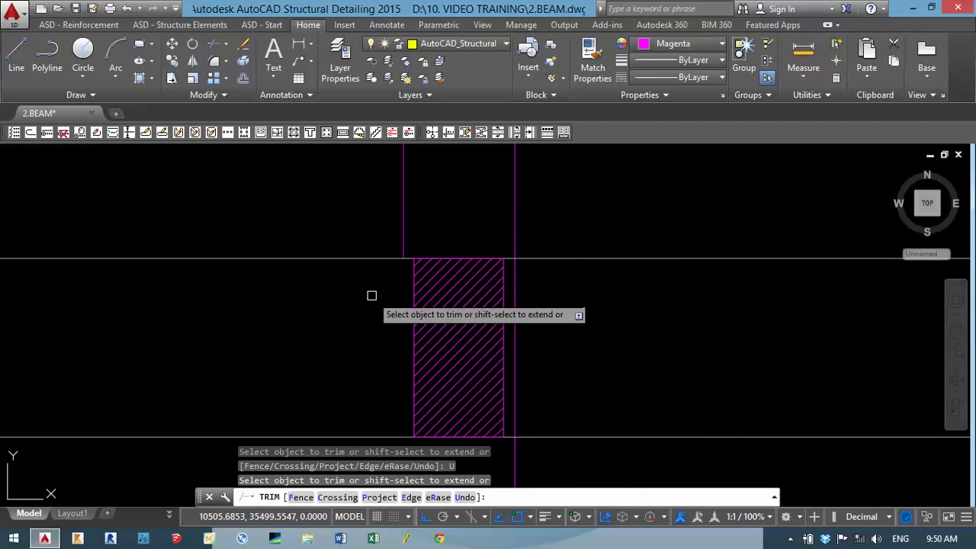
{"action": "scroll", "coordinate": [371, 295], "scroll_direction": "up", "scroll_amount": 5}
{"action": "scroll", "coordinate": [371, 295], "scroll_direction": "down", "scroll_amount": 8}
{"action": "key", "text": "Return"}
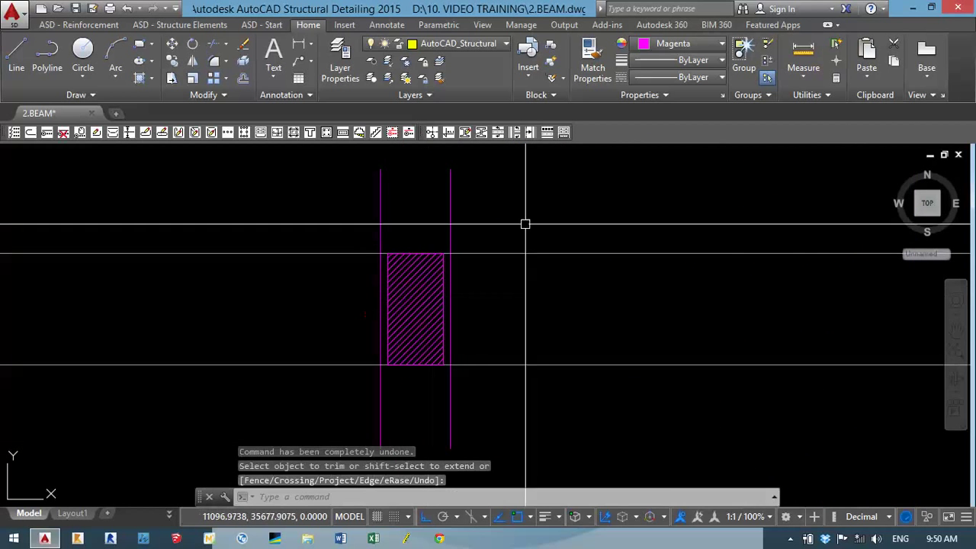
Step: Restart TRIM with both column lines and the beam lines as cutting edges
{"action": "key", "text": "Return"}
{"action": "left_click", "coordinate": [501, 220]}
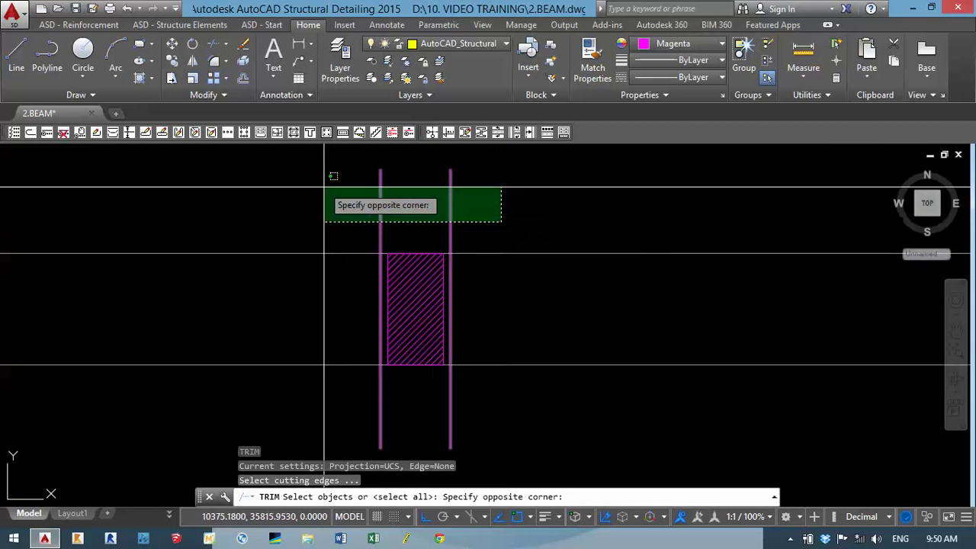
{"action": "left_click", "coordinate": [330, 193]}
{"action": "key", "text": "Escape"}
{"action": "key", "text": "Return"}
{"action": "left_click", "coordinate": [534, 201]}
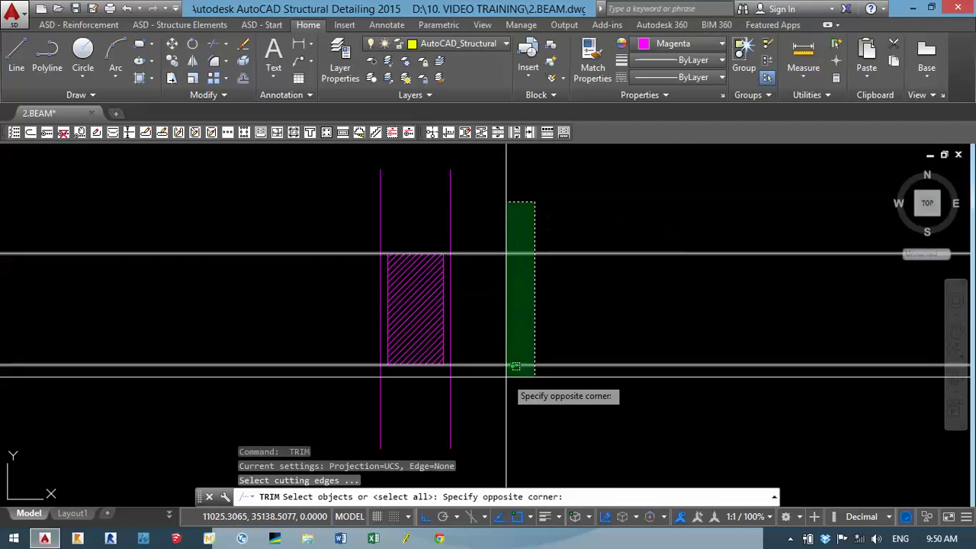
{"action": "left_click", "coordinate": [508, 371]}
{"action": "key", "text": "Return"}
Step: Trim both column lines where they run between the beam lines
{"action": "scroll", "coordinate": [547, 306], "scroll_direction": "up", "scroll_amount": 3}
{"action": "left_click", "coordinate": [484, 328]}
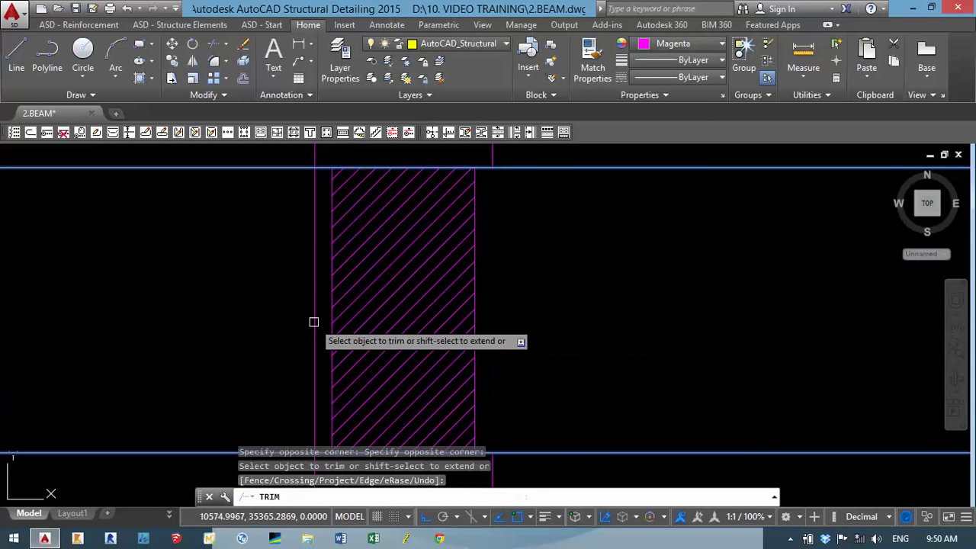
{"action": "left_click", "coordinate": [312, 320]}
{"action": "scroll", "coordinate": [397, 342], "scroll_direction": "down", "scroll_amount": 3}
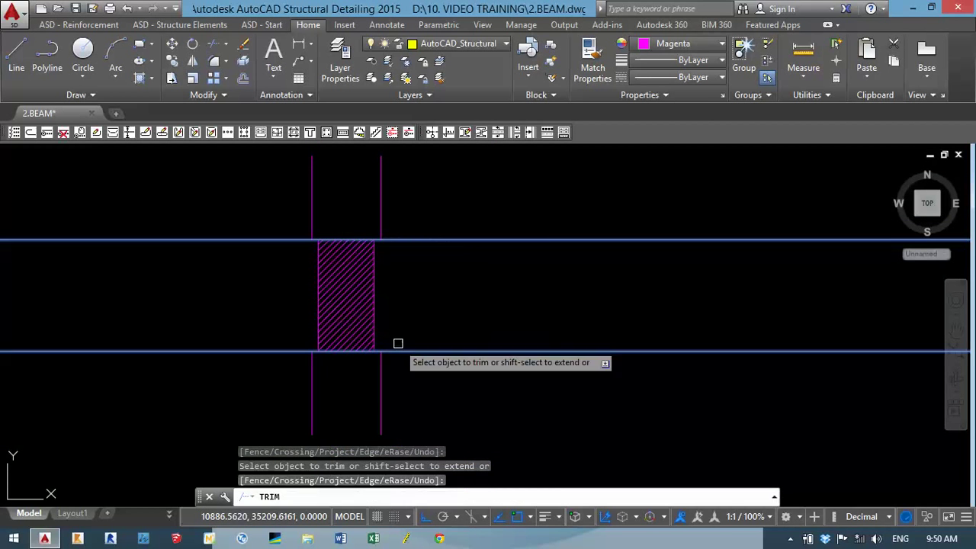
{"action": "key", "text": "Return"}
Step: Trim with every line as cutting edge, clearing the beam lines left of the column
{"action": "scroll", "coordinate": [380, 362], "scroll_direction": "up", "scroll_amount": 3}
{"action": "key", "text": "Return"}
{"action": "scroll", "coordinate": [379, 363], "scroll_direction": "up", "scroll_amount": 2}
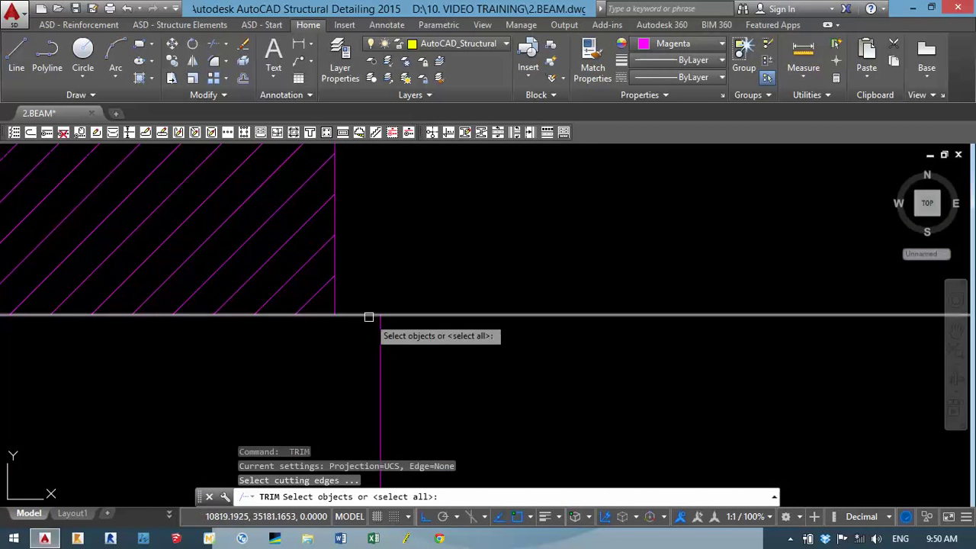
{"action": "key", "text": "Return"}
{"action": "left_click_drag", "start_coordinate": [369, 296], "coordinate": [345, 338]}
{"action": "scroll", "coordinate": [305, 358], "scroll_direction": "down", "scroll_amount": 3}
{"action": "scroll", "coordinate": [245, 366], "scroll_direction": "up", "scroll_amount": 3}
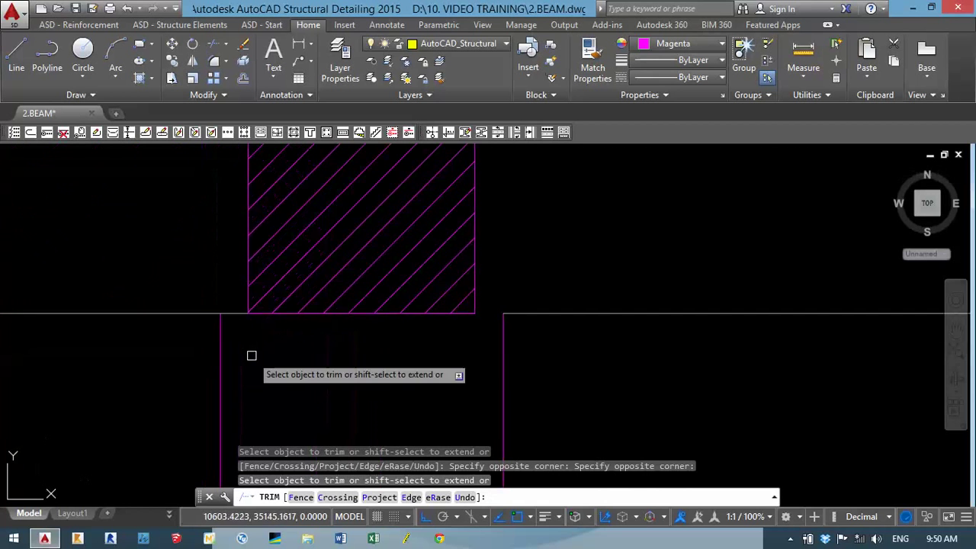
{"action": "left_click_drag", "start_coordinate": [227, 300], "coordinate": [227, 333]}
{"action": "left_click", "coordinate": [227, 332]}
Step: Trim the overshooting lines right of the column, leaving clean junctions
{"action": "scroll", "coordinate": [229, 336], "scroll_direction": "down", "scroll_amount": 3}
{"action": "scroll", "coordinate": [225, 219], "scroll_direction": "down", "scroll_amount": 1}
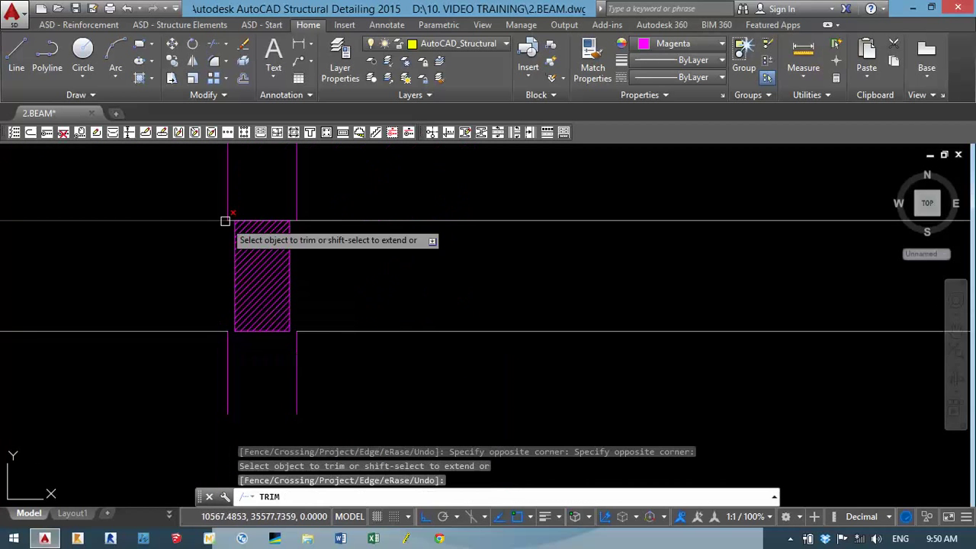
{"action": "scroll", "coordinate": [244, 252], "scroll_direction": "up", "scroll_amount": 4}
{"action": "scroll", "coordinate": [308, 280], "scroll_direction": "up", "scroll_amount": 2}
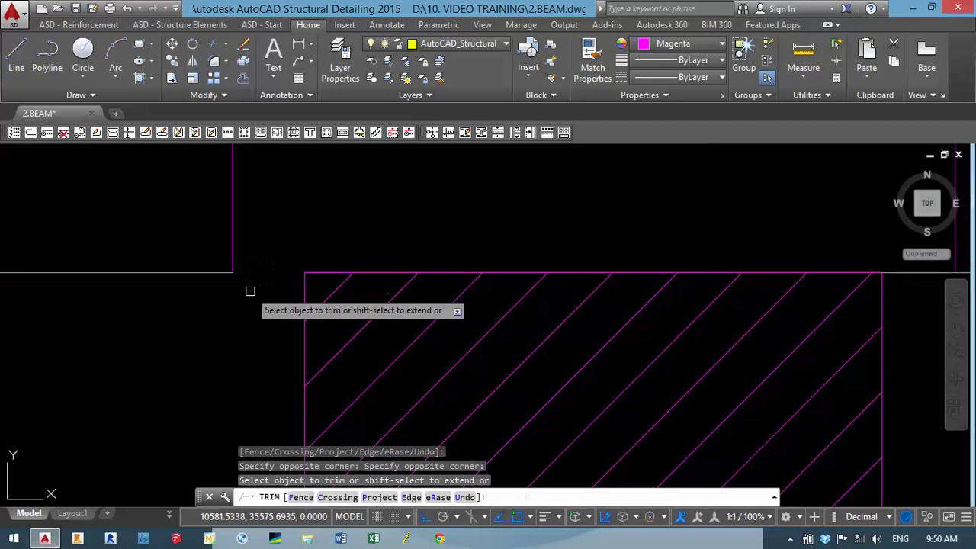
{"action": "scroll", "coordinate": [249, 289], "scroll_direction": "down", "scroll_amount": 4}
{"action": "scroll", "coordinate": [480, 294], "scroll_direction": "up", "scroll_amount": 4}
{"action": "left_click", "coordinate": [586, 267]}
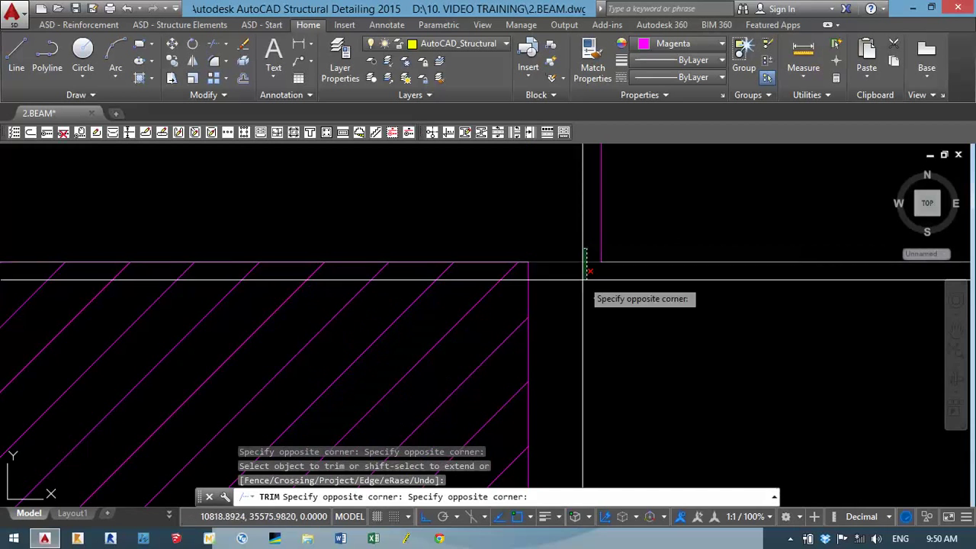
{"action": "left_click", "coordinate": [585, 293]}
{"action": "scroll", "coordinate": [586, 293], "scroll_direction": "down", "scroll_amount": 2}
{"action": "mouse_move", "coordinate": [586, 297]}
{"action": "middle_mouse_down"}
{"action": "mouse_move", "coordinate": [551, 349]}
{"action": "mouse_move", "coordinate": [513, 290]}
{"action": "mouse_move", "coordinate": [488, 191]}
{"action": "middle_mouse_up"}
{"action": "scroll", "coordinate": [514, 312], "scroll_direction": "down", "scroll_amount": 3}
{"action": "scroll", "coordinate": [497, 316], "scroll_direction": "down", "scroll_amount": 1}
{"action": "scroll", "coordinate": [488, 191], "scroll_direction": "down", "scroll_amount": 4}
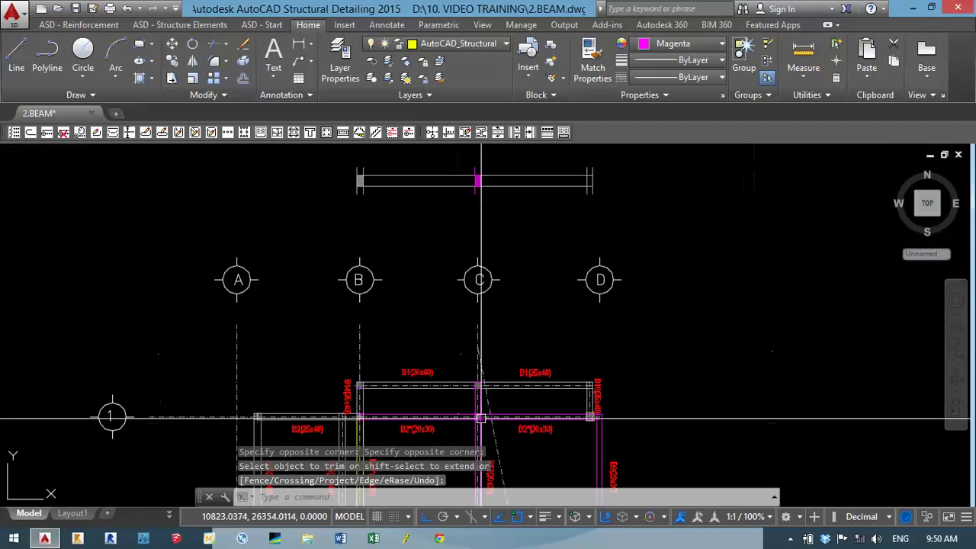
{"action": "scroll", "coordinate": [475, 416], "scroll_direction": "up", "scroll_amount": 3}
{"action": "scroll", "coordinate": [477, 429], "scroll_direction": "down", "scroll_amount": 3}
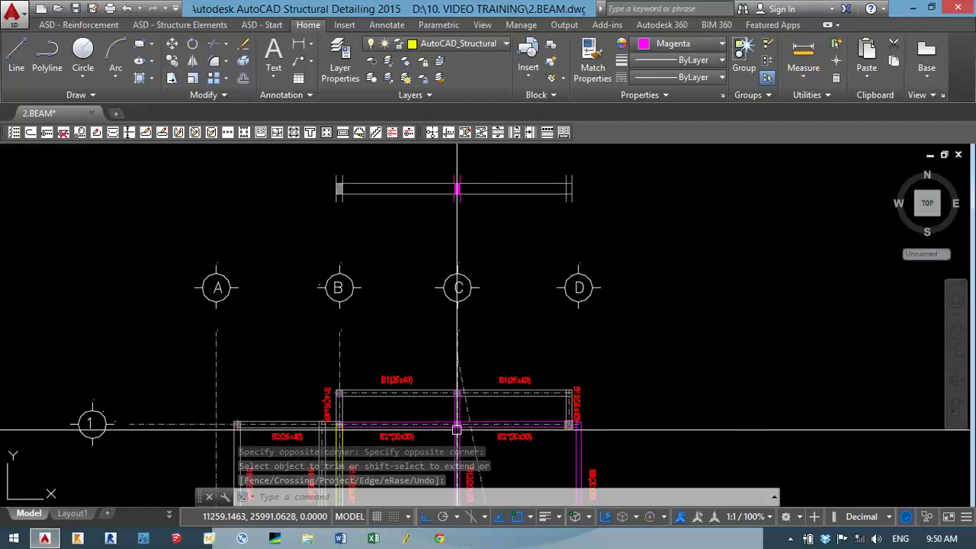
{"action": "scroll", "coordinate": [473, 423], "scroll_direction": "up", "scroll_amount": 4}
{"action": "scroll", "coordinate": [462, 369], "scroll_direction": "down", "scroll_amount": 3}
{"action": "middle_click_drag", "start_coordinate": [462, 394], "coordinate": [477, 479]}
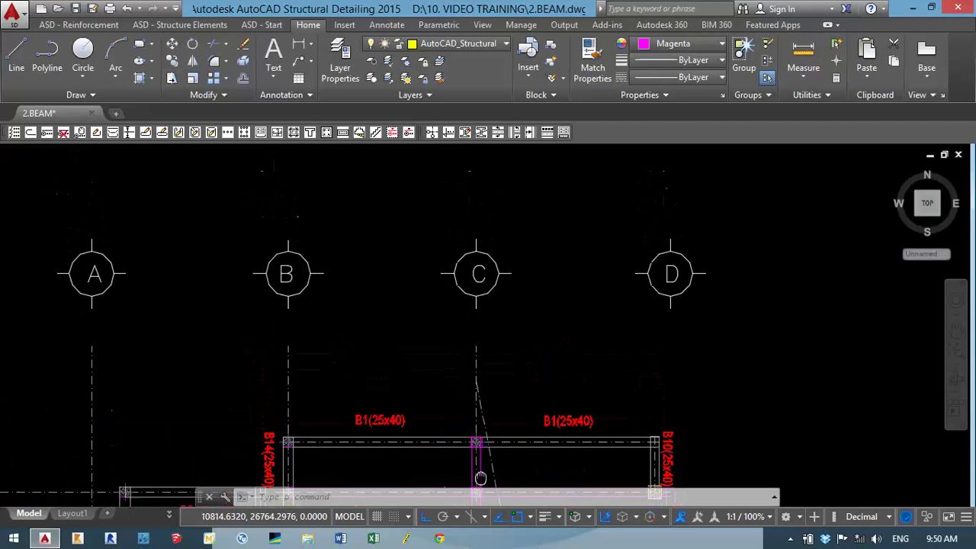
{"action": "scroll", "coordinate": [503, 403], "scroll_direction": "down", "scroll_amount": 3}
{"action": "scroll", "coordinate": [486, 338], "scroll_direction": "up", "scroll_amount": 3}
{"action": "scroll", "coordinate": [493, 248], "scroll_direction": "up", "scroll_amount": 2}
{"action": "scroll", "coordinate": [492, 253], "scroll_direction": "up", "scroll_amount": 2}
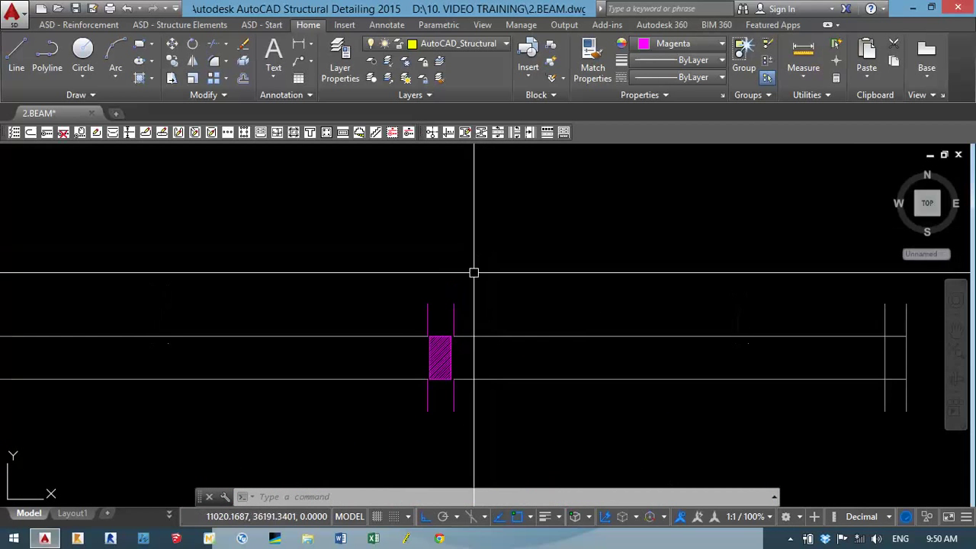
{"action": "middle_click_drag", "start_coordinate": [473, 273], "coordinate": [450, 219]}
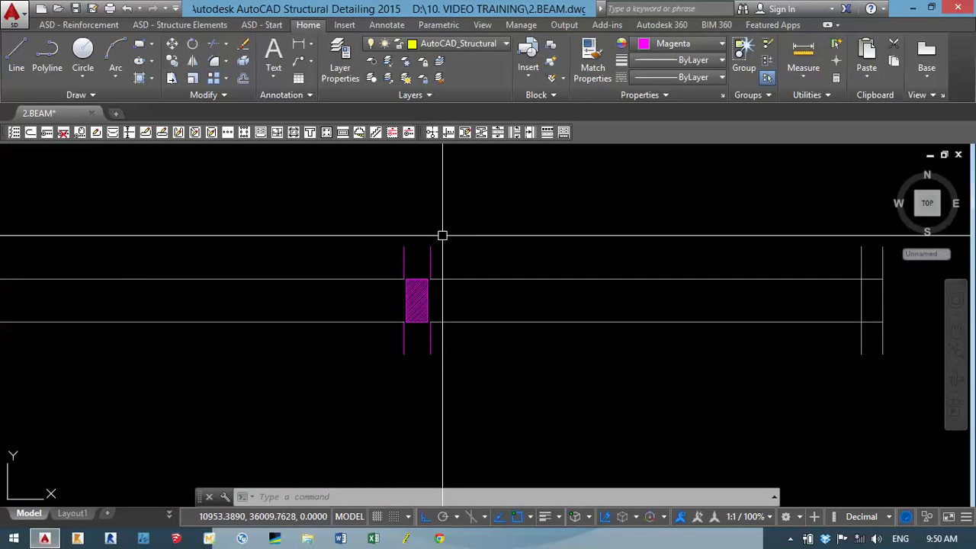
{"action": "scroll", "coordinate": [443, 236], "scroll_direction": "down", "scroll_amount": 3}
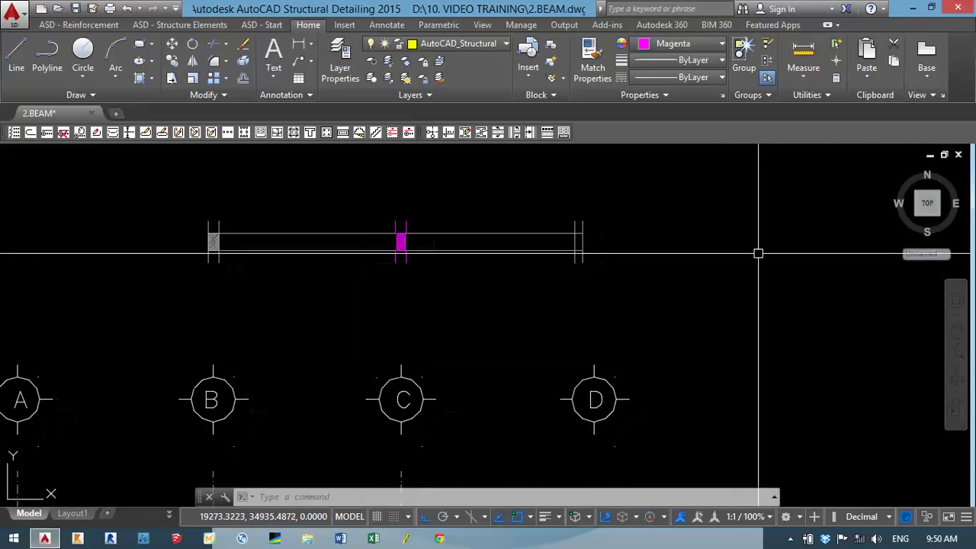
{"action": "scroll", "coordinate": [576, 241], "scroll_direction": "up", "scroll_amount": 2}
{"action": "scroll", "coordinate": [563, 342], "scroll_direction": "down", "scroll_amount": 4}
{"action": "middle_click_drag", "start_coordinate": [563, 342], "coordinate": [552, 299]}
{"action": "scroll", "coordinate": [576, 442], "scroll_direction": "up", "scroll_amount": 2}
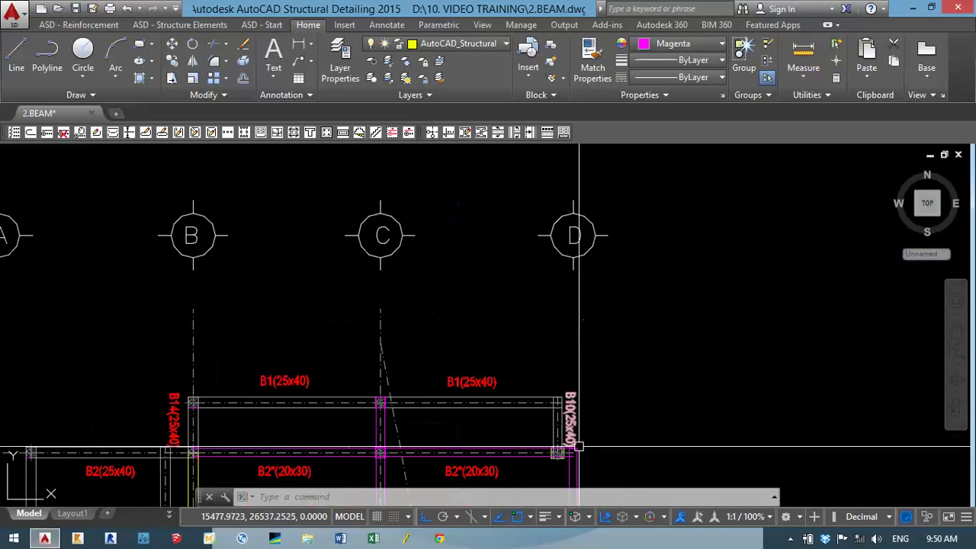
{"action": "scroll", "coordinate": [579, 447], "scroll_direction": "up", "scroll_amount": 2}
{"action": "middle_click_drag", "start_coordinate": [556, 396], "coordinate": [541, 492]}
{"action": "scroll", "coordinate": [538, 457], "scroll_direction": "down", "scroll_amount": 3}
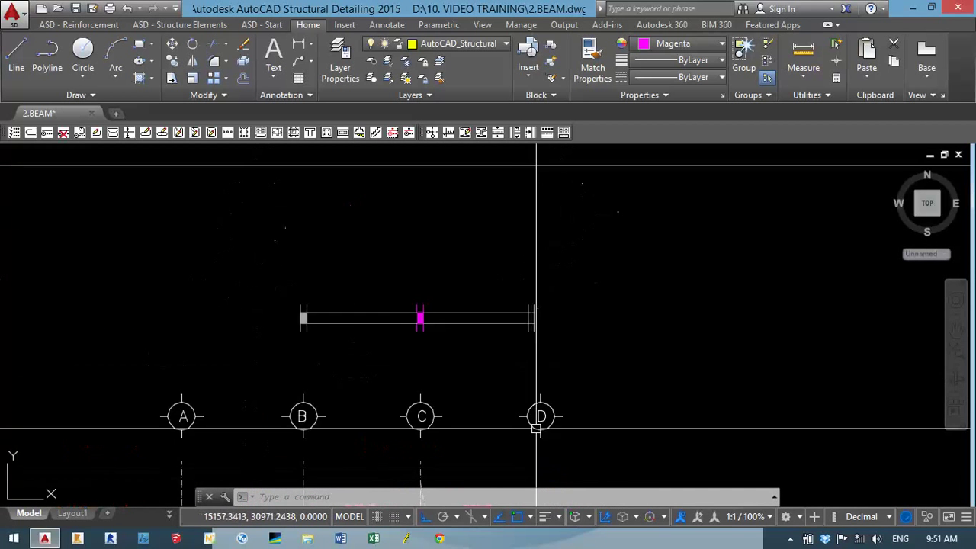
{"action": "scroll", "coordinate": [538, 321], "scroll_direction": "up", "scroll_amount": 3}
Step: Draw a column rectangle between the right-end column lines in grey colour 253
{"action": "type", "text": "REC"}
{"action": "key", "text": "Return"}
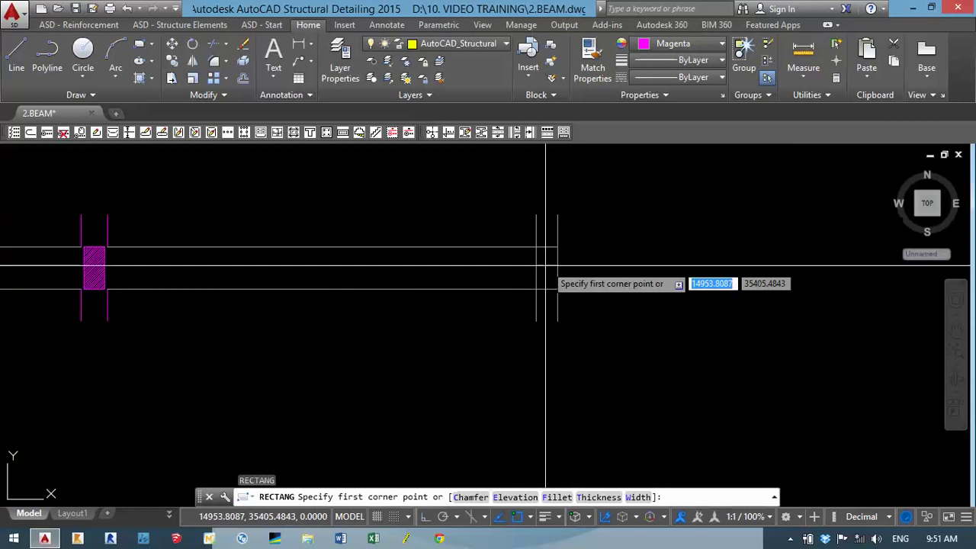
{"action": "scroll", "coordinate": [523, 261], "scroll_direction": "up", "scroll_amount": 2}
{"action": "left_click", "coordinate": [523, 219]}
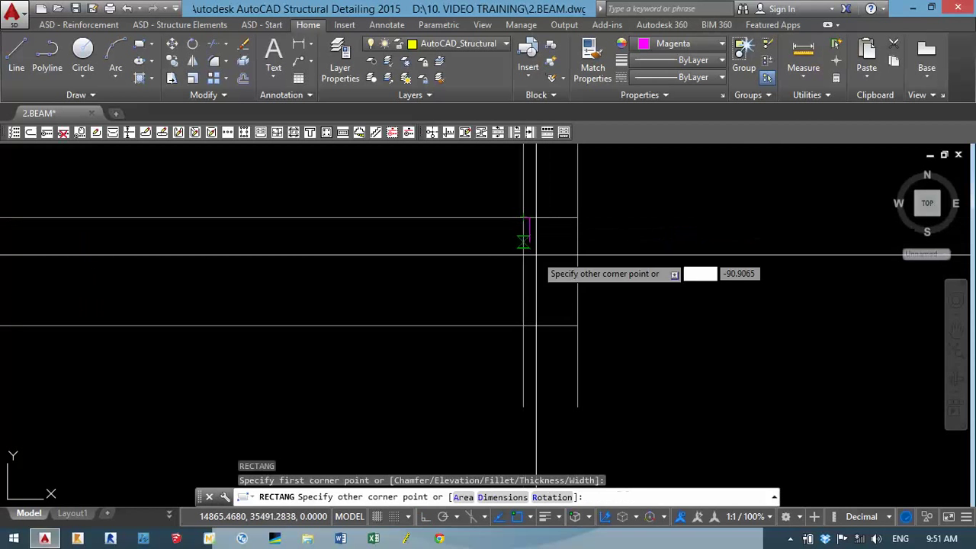
{"action": "left_click", "coordinate": [578, 325]}
{"action": "left_click", "coordinate": [550, 218]}
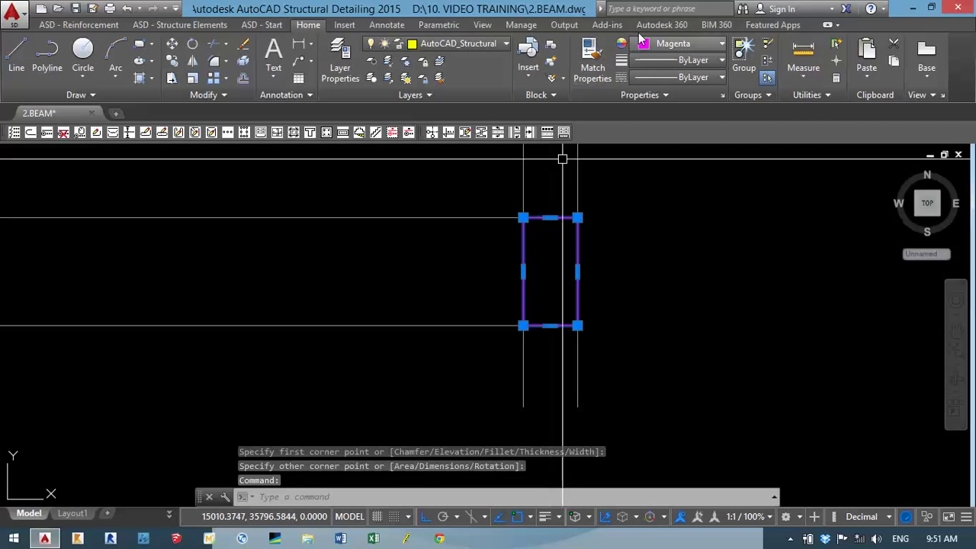
{"action": "left_click", "coordinate": [673, 46]}
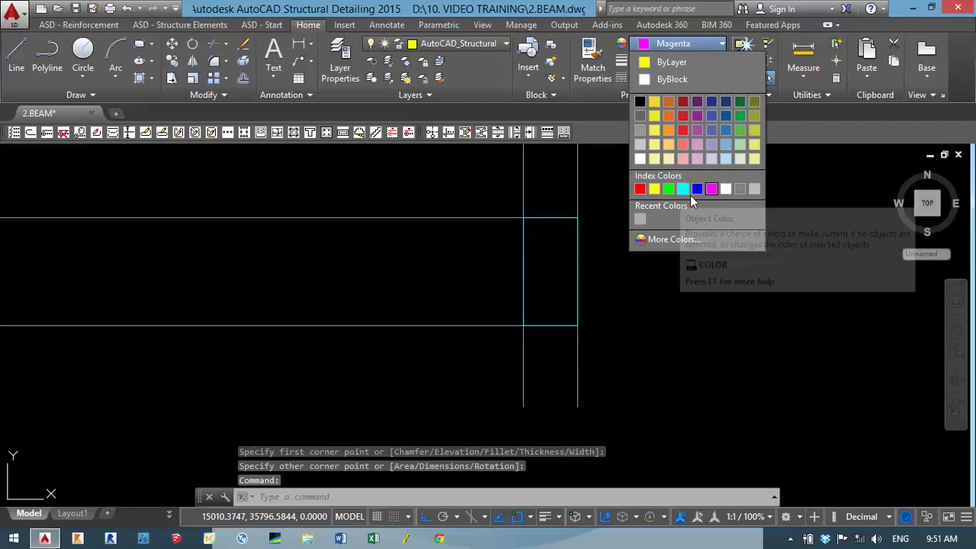
{"action": "left_click", "coordinate": [640, 219]}
{"action": "key", "text": "Escape"}
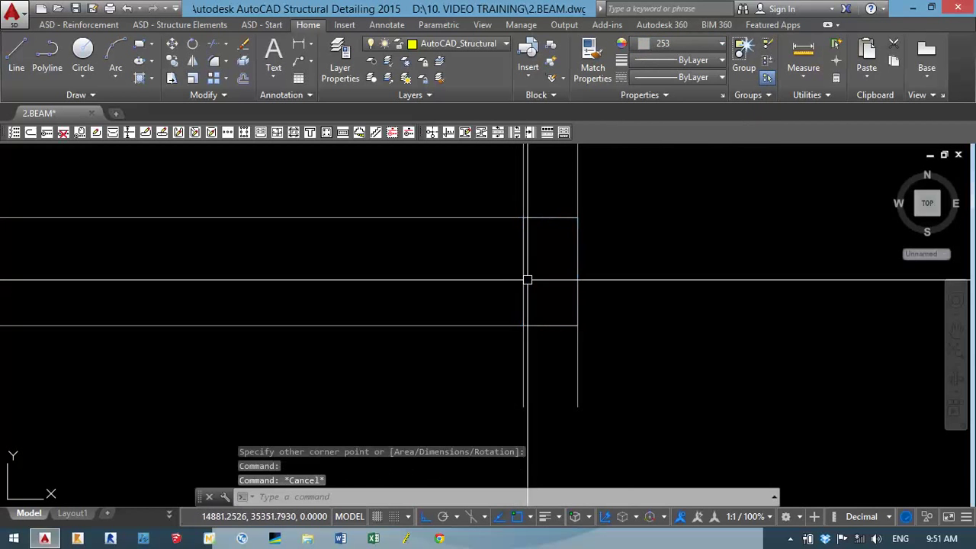
Step: Fill the rectangle with ANSI31 hatch in grey colour 253
{"action": "type", "text": "h"}
{"action": "key", "text": "Return"}
{"action": "left_click", "coordinate": [550, 218]}
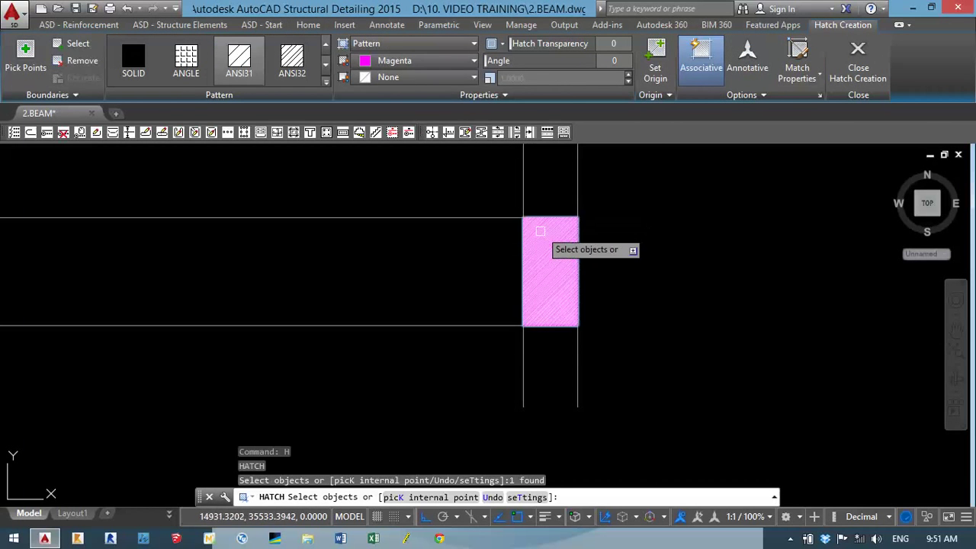
{"action": "left_click", "coordinate": [412, 60]}
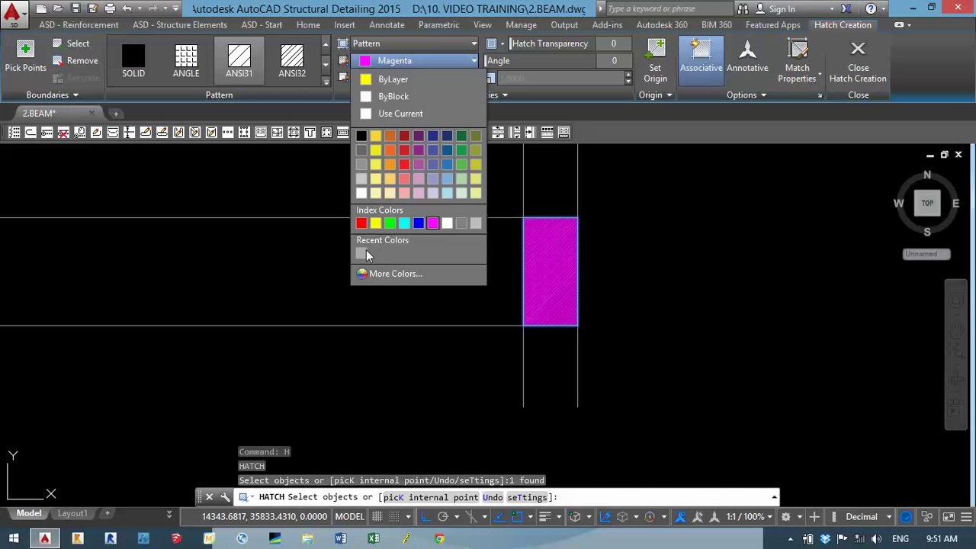
{"action": "left_click", "coordinate": [362, 254]}
{"action": "key", "text": "Escape"}
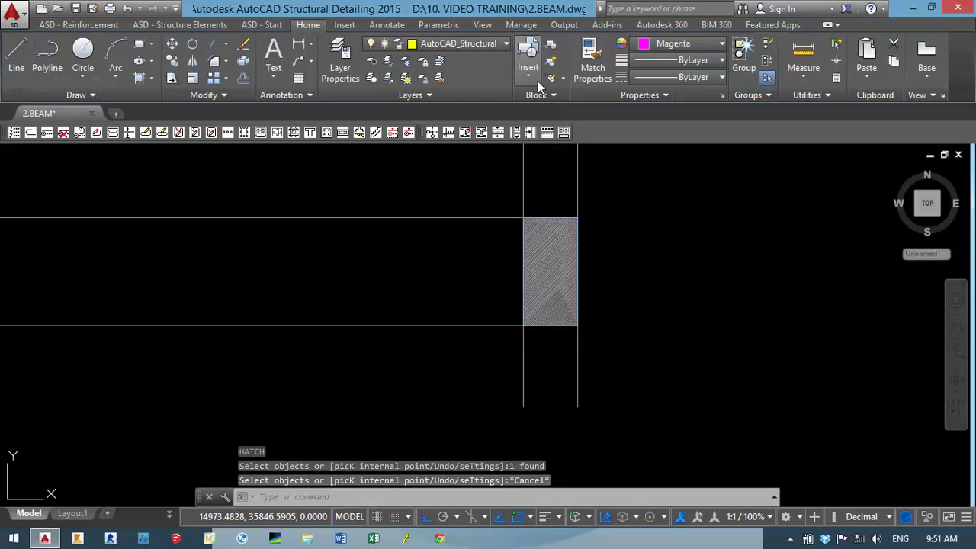
{"action": "left_click", "coordinate": [533, 229]}
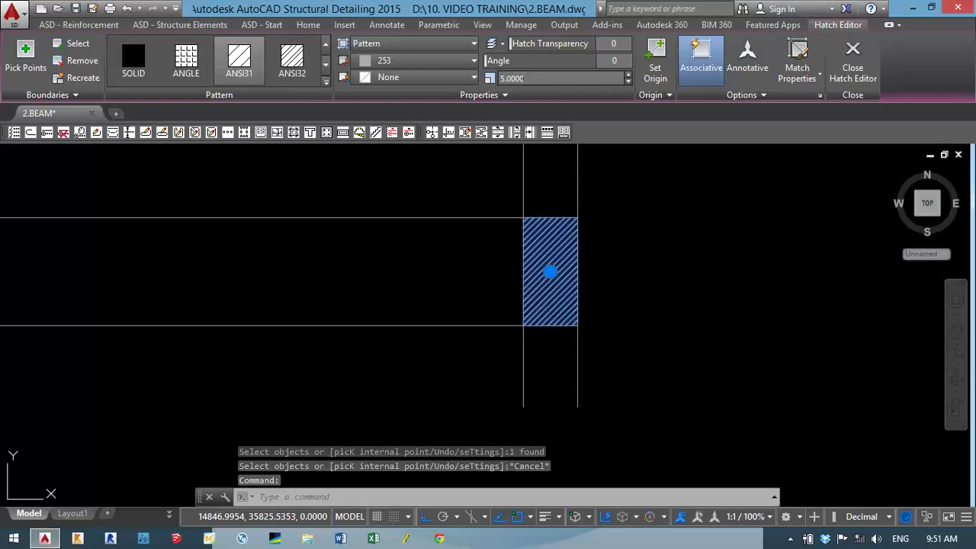
{"action": "key", "text": "Escape"}
Step: Erase the column's two vertical guide lines
{"action": "middle_click_drag", "start_coordinate": [550, 272], "coordinate": [568, 349]}
{"action": "left_click", "coordinate": [614, 222]}
{"action": "left_click", "coordinate": [472, 187]}
{"action": "type", "text": "E"}
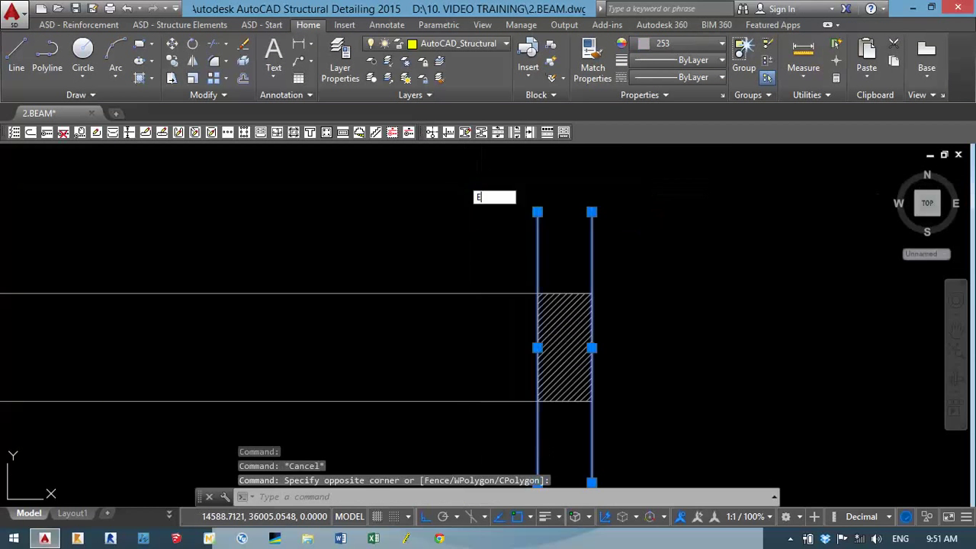
{"action": "key", "text": "Return"}
{"action": "scroll", "coordinate": [501, 380], "scroll_direction": "down", "scroll_amount": 2}
{"action": "mouse_move", "coordinate": [501, 379]}
{"action": "middle_mouse_down"}
{"action": "mouse_move", "coordinate": [483, 379]}
{"action": "mouse_move", "coordinate": [409, 273]}
{"action": "middle_mouse_up"}
{"action": "scroll", "coordinate": [488, 372], "scroll_direction": "down", "scroll_amount": 3}
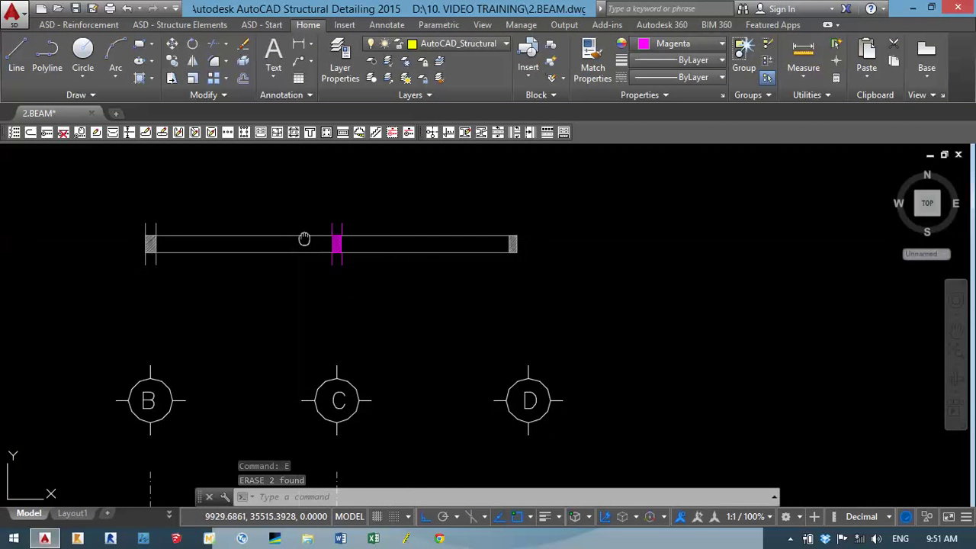
{"action": "scroll", "coordinate": [322, 290], "scroll_direction": "down", "scroll_amount": 2}
{"action": "scroll", "coordinate": [343, 394], "scroll_direction": "down", "scroll_amount": 2}
{"action": "middle_click_drag", "start_coordinate": [343, 395], "coordinate": [331, 257]}
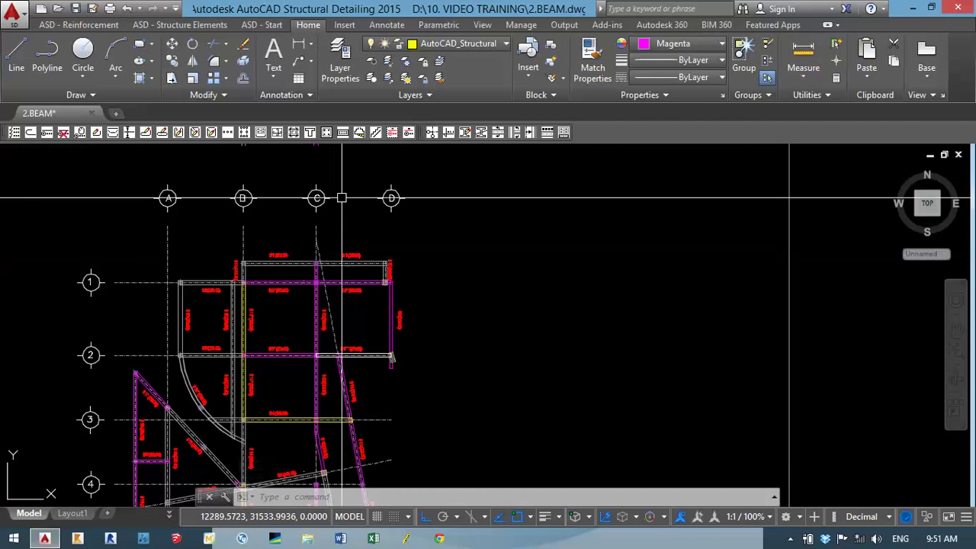
{"action": "mouse_move", "coordinate": [341, 198]}
{"action": "middle_mouse_down"}
{"action": "mouse_move", "coordinate": [343, 274]}
{"action": "mouse_move", "coordinate": [374, 353]}
{"action": "middle_mouse_up"}
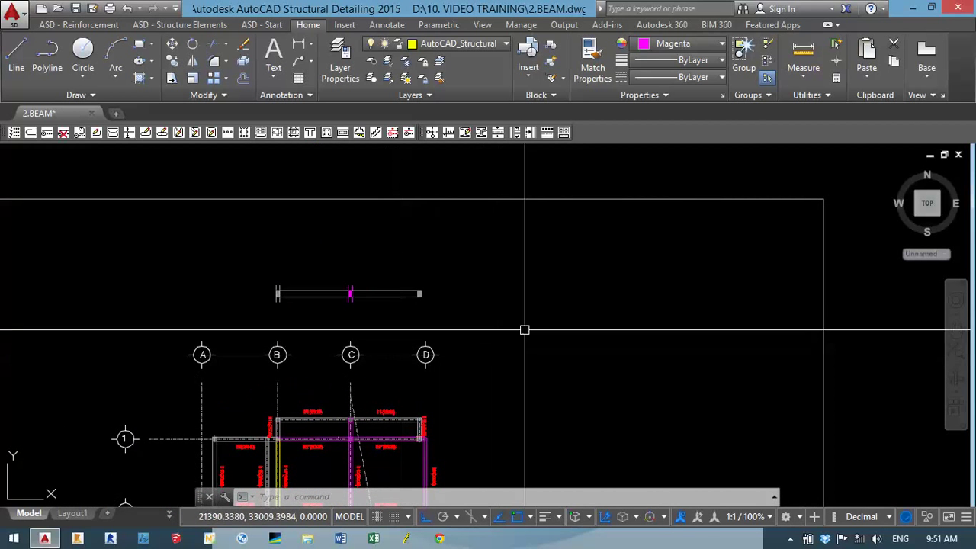
{"action": "left_click", "coordinate": [781, 26]}
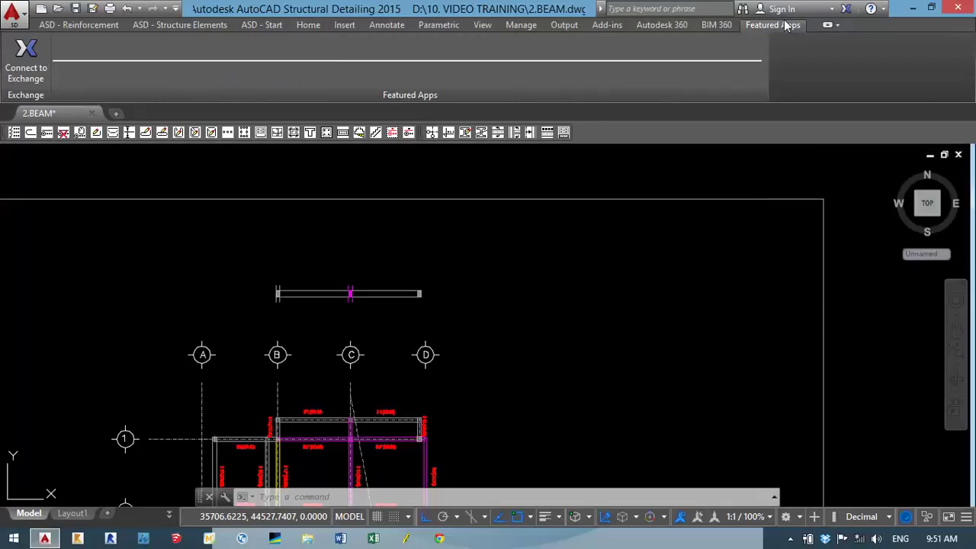
{"action": "left_click", "coordinate": [838, 26]}
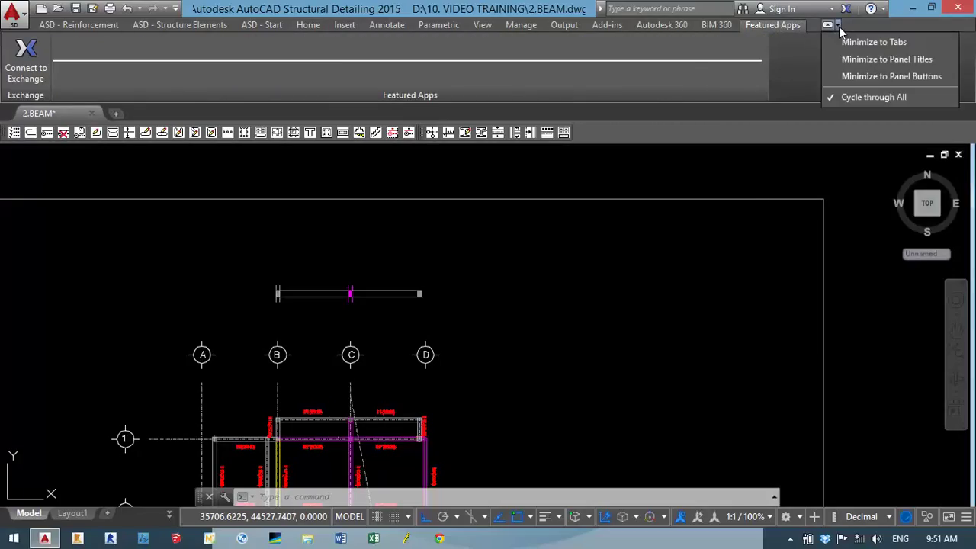
{"action": "left_click", "coordinate": [689, 67]}
{"action": "left_click", "coordinate": [500, 215]}
{"action": "scroll", "coordinate": [479, 290], "scroll_direction": "down", "scroll_amount": 5}
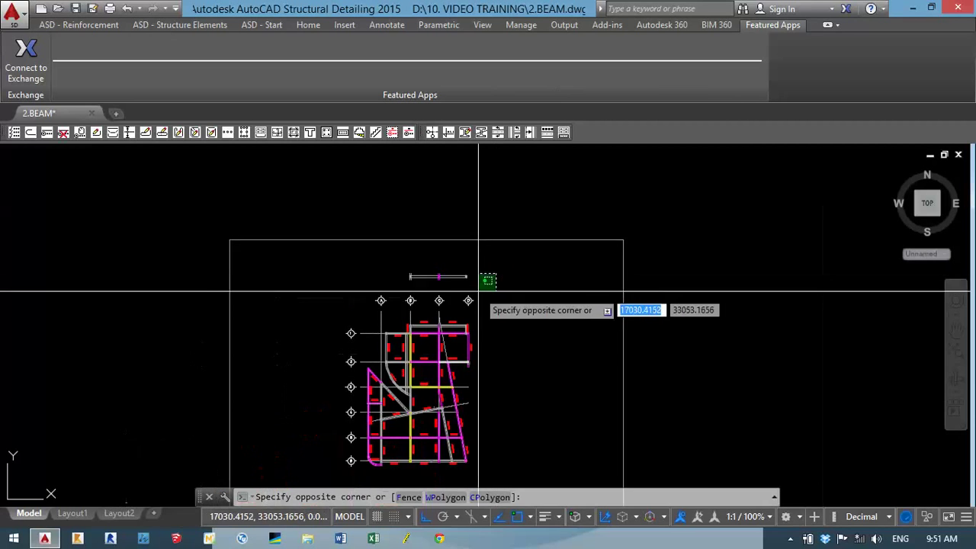
{"action": "middle_click_drag", "start_coordinate": [478, 291], "coordinate": [469, 273]}
{"action": "left_click", "coordinate": [444, 262]}
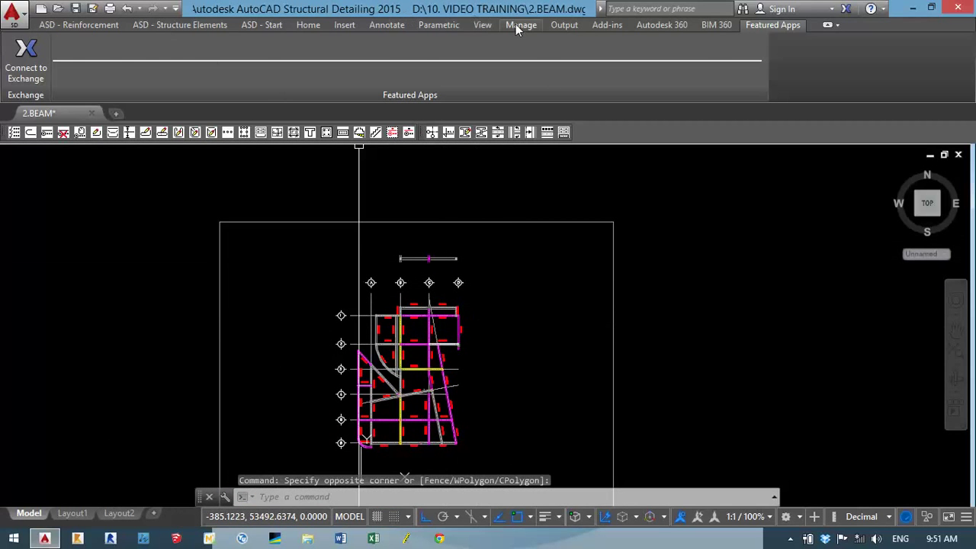
{"action": "left_click", "coordinate": [298, 28]}
{"action": "middle_click_drag", "start_coordinate": [421, 205], "coordinate": [401, 210]}
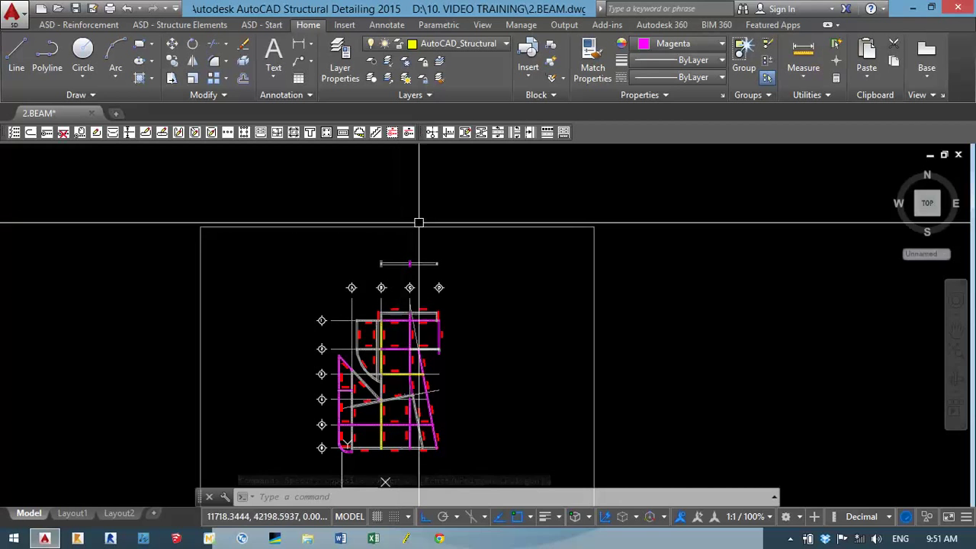
Step: Place vertical construction lines up from the grid bubbles, starting at bubble B
{"action": "scroll", "coordinate": [394, 228], "scroll_direction": "up", "scroll_amount": 6}
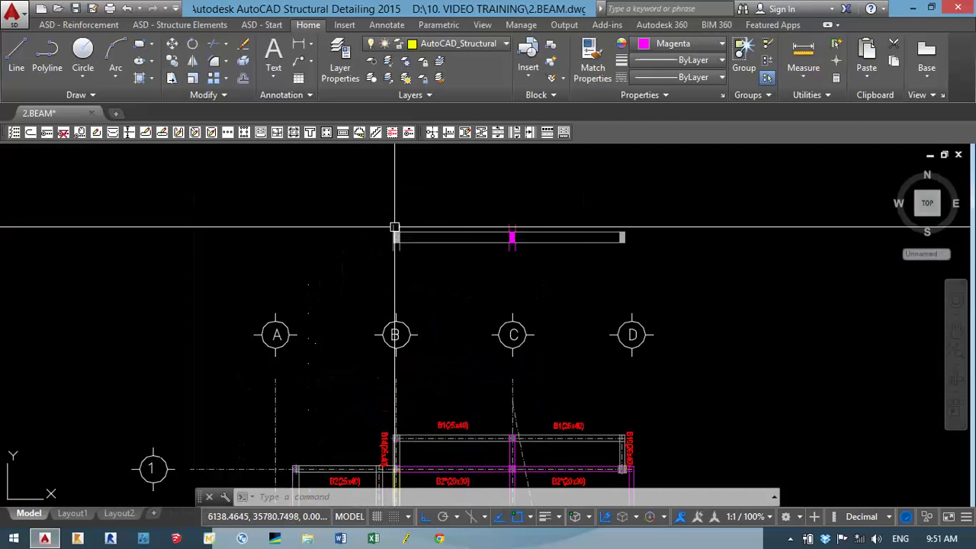
{"action": "scroll", "coordinate": [394, 227], "scroll_direction": "up", "scroll_amount": 4}
{"action": "scroll", "coordinate": [357, 280], "scroll_direction": "down", "scroll_amount": 2}
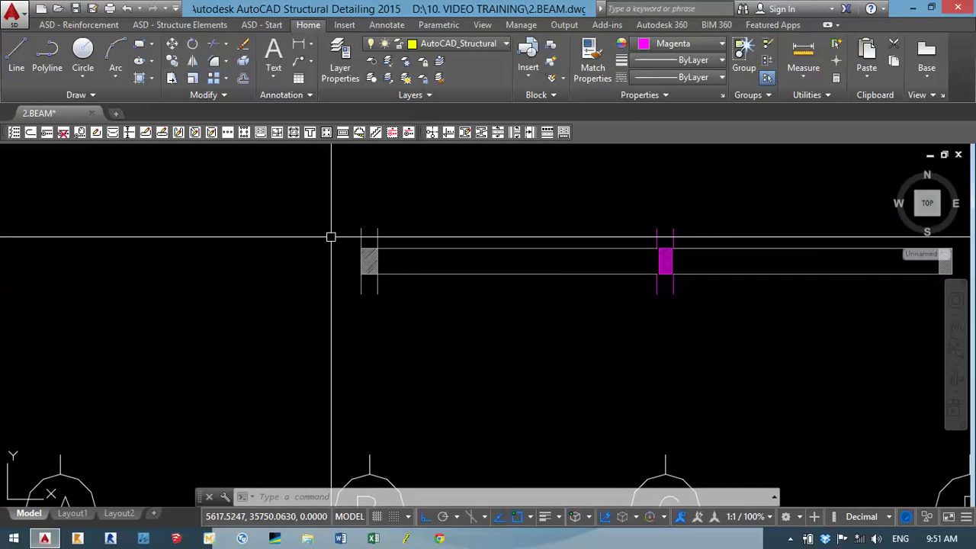
{"action": "scroll", "coordinate": [381, 264], "scroll_direction": "down", "scroll_amount": 4}
{"action": "middle_click_drag", "start_coordinate": [403, 301], "coordinate": [361, 238]}
{"action": "key", "text": "Return"}
{"action": "type", "text": "V"}
{"action": "key", "text": "Return"}
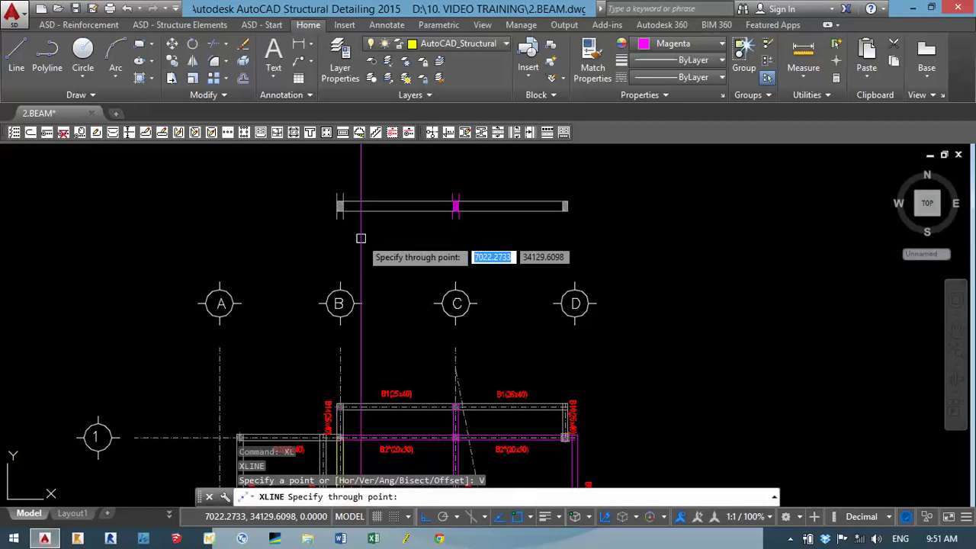
{"action": "left_click", "coordinate": [340, 304]}
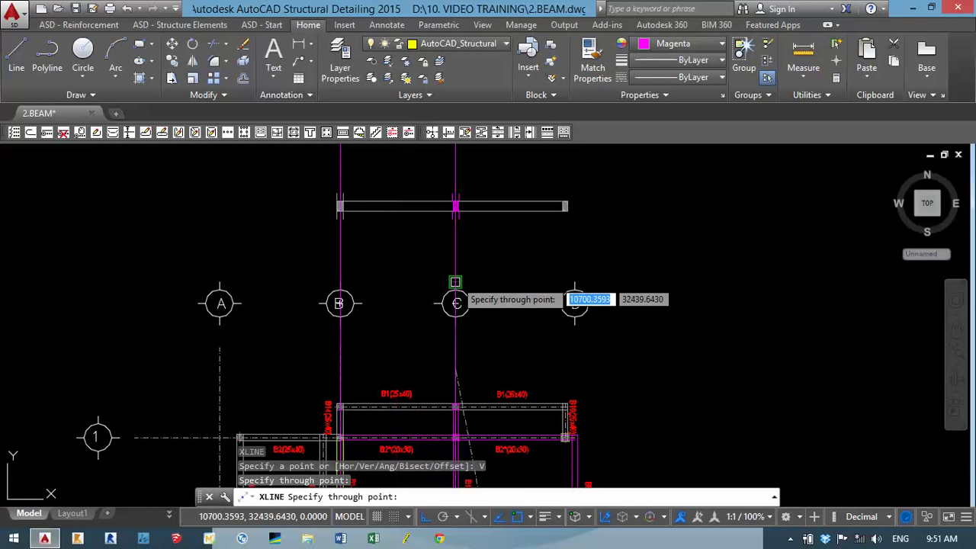
{"action": "key", "text": "Return"}
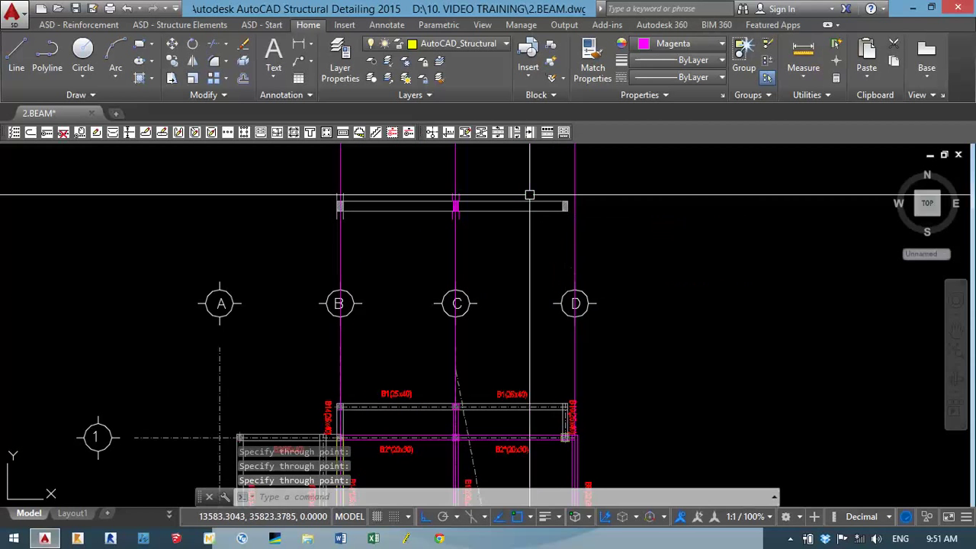
Step: Erase the extra vertical construction line at bubble D
{"action": "scroll", "coordinate": [549, 202], "scroll_direction": "up", "scroll_amount": 2}
{"action": "left_click", "coordinate": [615, 242]}
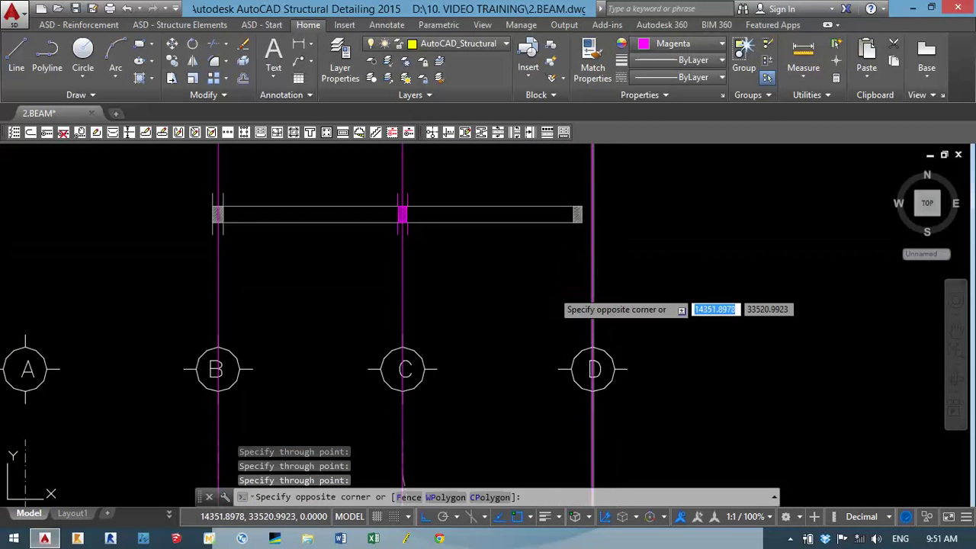
{"action": "left_click", "coordinate": [556, 299]}
{"action": "type", "text": "E"}
{"action": "key", "text": "Return"}
Step: Reframe the whole beam layout and select grid line A
{"action": "middle_click_drag", "start_coordinate": [384, 242], "coordinate": [386, 306]}
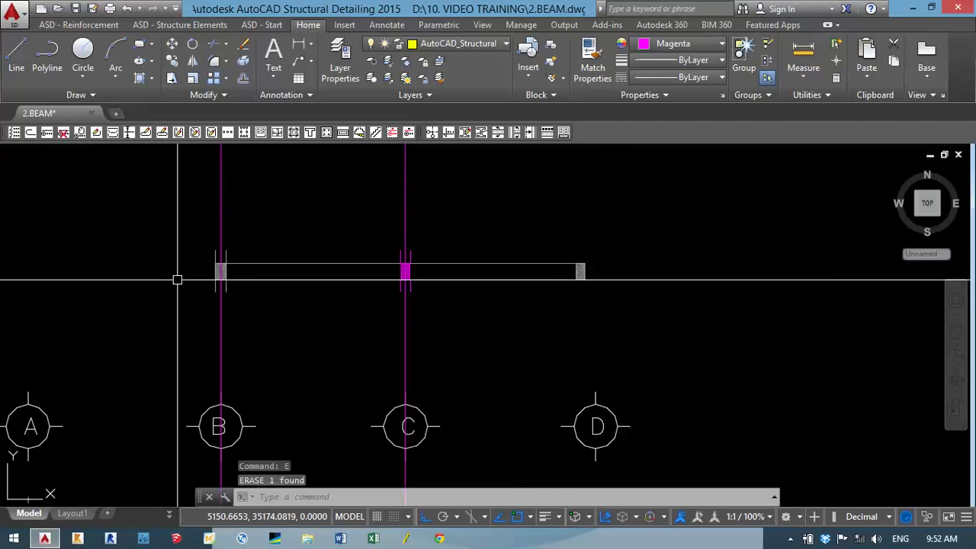
{"action": "middle_click_drag", "start_coordinate": [177, 280], "coordinate": [176, 256]}
{"action": "scroll", "coordinate": [176, 256], "scroll_direction": "down", "scroll_amount": 3}
{"action": "mouse_move", "coordinate": [176, 366]}
{"action": "middle_mouse_down"}
{"action": "mouse_move", "coordinate": [175, 289]}
{"action": "mouse_move", "coordinate": [174, 311]}
{"action": "middle_mouse_up"}
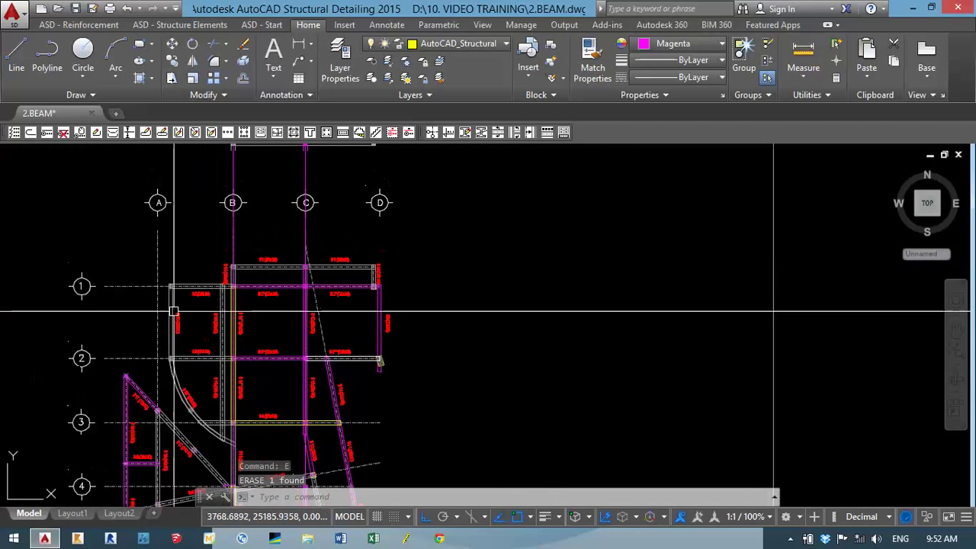
{"action": "left_click", "coordinate": [174, 311]}
{"action": "key", "text": "Escape"}
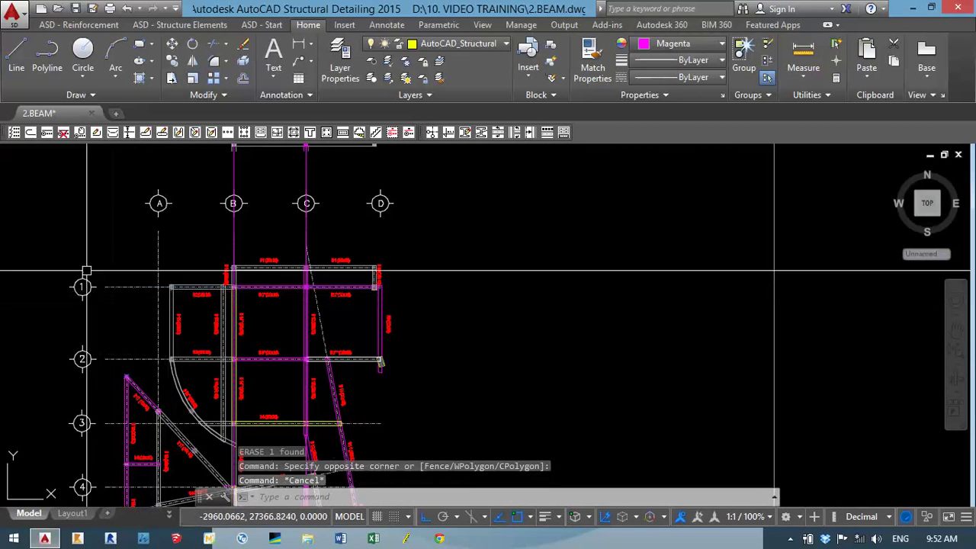
{"action": "scroll", "coordinate": [157, 202], "scroll_direction": "up", "scroll_amount": 1}
{"action": "left_click", "coordinate": [157, 206]}
Step: Pan and regenerate the view around grid bubble A and clear the selection
{"action": "scroll", "coordinate": [159, 206], "scroll_direction": "up", "scroll_amount": 5}
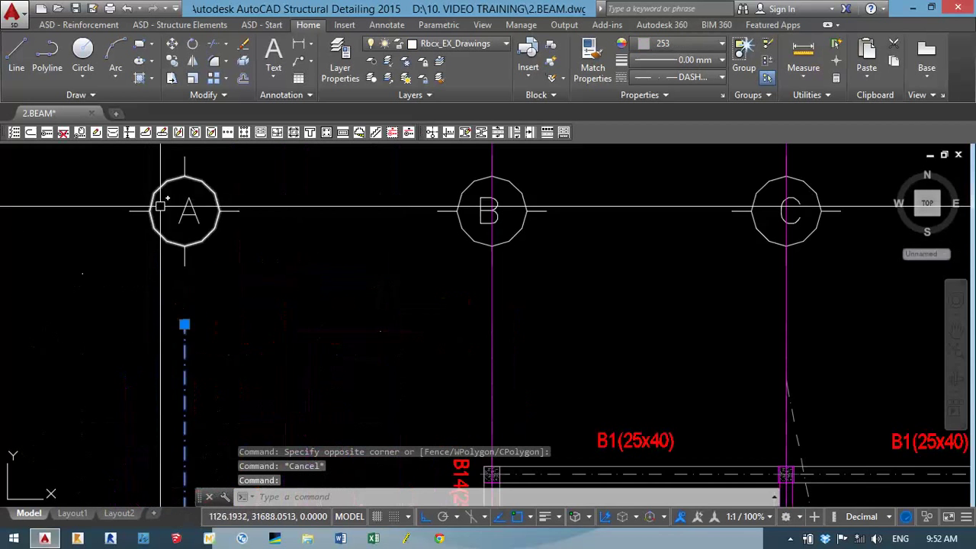
{"action": "middle_click_drag", "start_coordinate": [160, 207], "coordinate": [178, 235]}
{"action": "key", "text": "Return"}
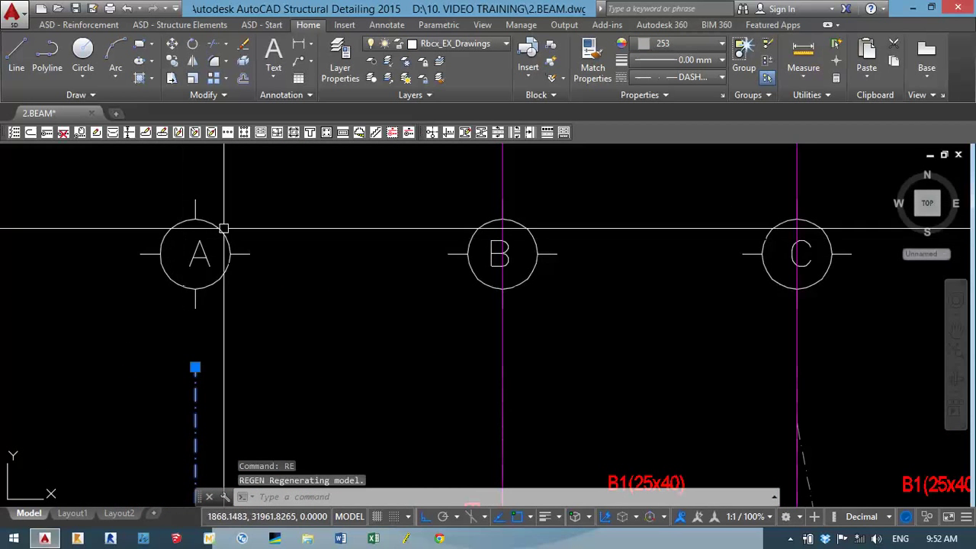
{"action": "mouse_move", "coordinate": [193, 286]}
{"action": "middle_mouse_down"}
{"action": "mouse_move", "coordinate": [196, 312]}
{"action": "mouse_move", "coordinate": [268, 365]}
{"action": "middle_mouse_up"}
{"action": "key", "text": "Escape"}
Step: Copy grid bubble A straight up to the beam elevation's level
{"action": "type", "text": "O"}
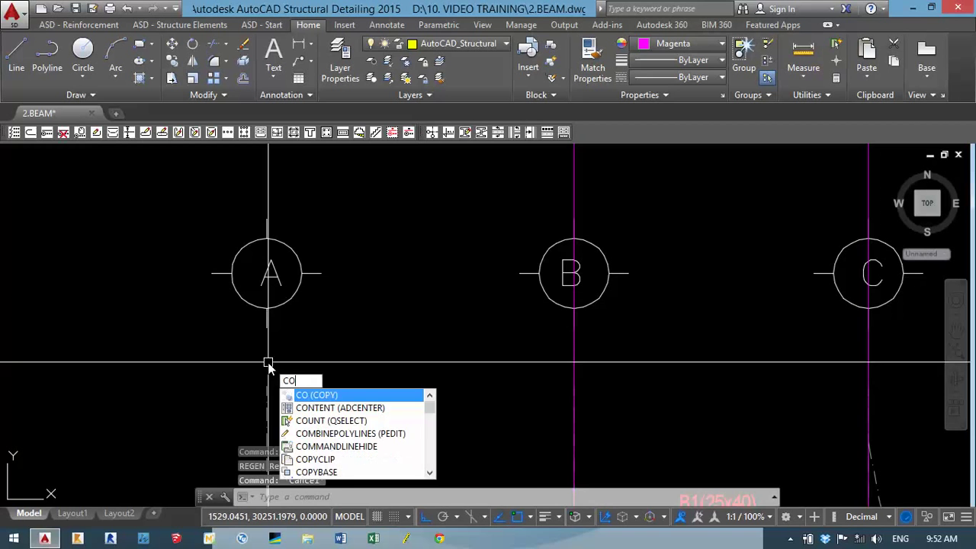
{"action": "key", "text": "Return"}
{"action": "left_click", "coordinate": [331, 337]}
{"action": "left_click", "coordinate": [229, 282]}
{"action": "key", "text": "Return"}
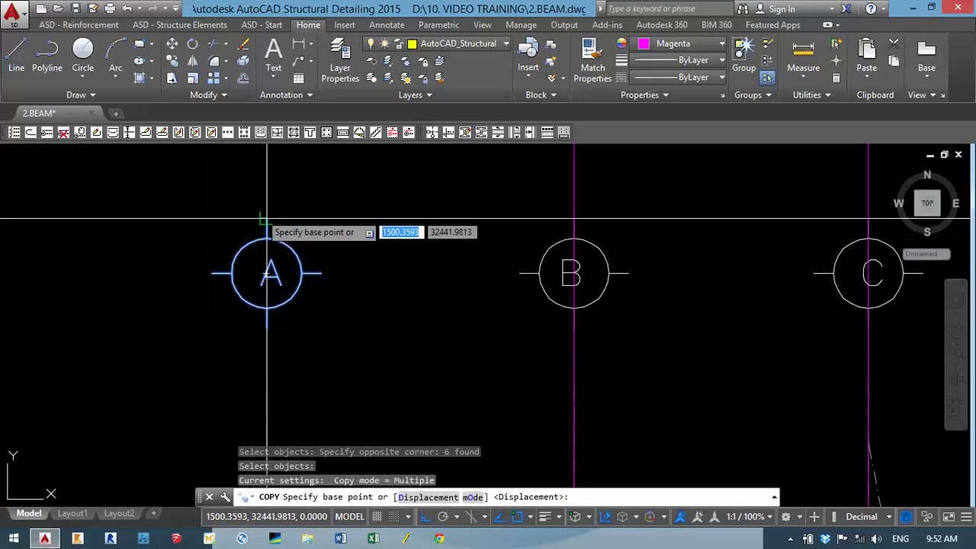
{"action": "left_click", "coordinate": [267, 219]}
{"action": "scroll", "coordinate": [274, 222], "scroll_direction": "down", "scroll_amount": 4}
{"action": "middle_click_drag", "start_coordinate": [282, 145], "coordinate": [279, 358]}
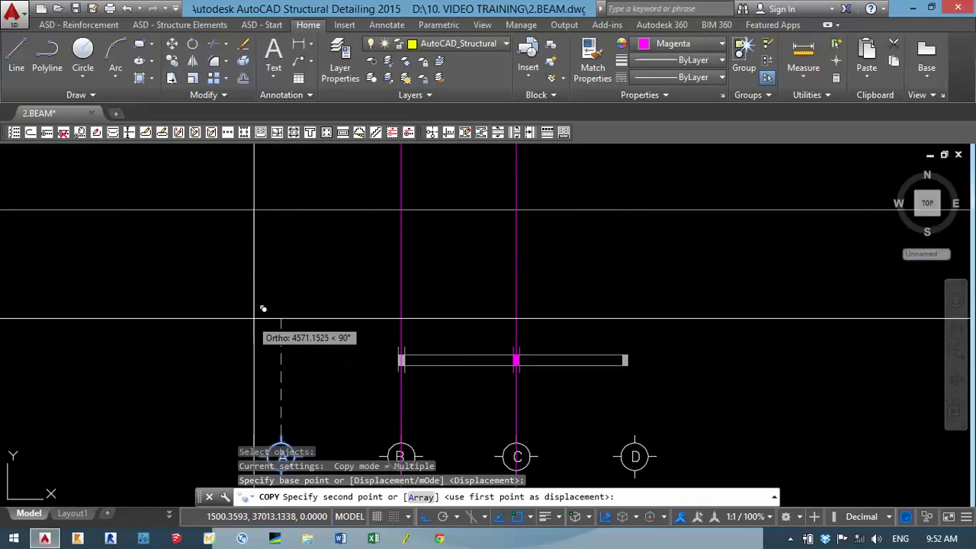
{"action": "left_click", "coordinate": [268, 330]}
{"action": "scroll", "coordinate": [269, 329], "scroll_direction": "up", "scroll_amount": 2}
{"action": "scroll", "coordinate": [269, 330], "scroll_direction": "down", "scroll_amount": 2}
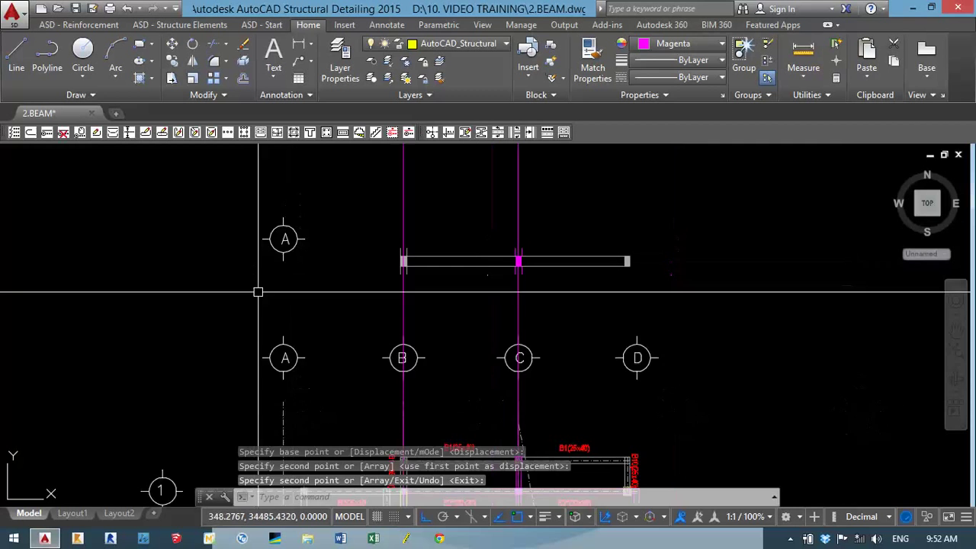
{"action": "key", "text": "Return"}
Step: Start a second copy and select the grid axis line
{"action": "type", "text": "ct o"}
{"action": "key", "text": "Return"}
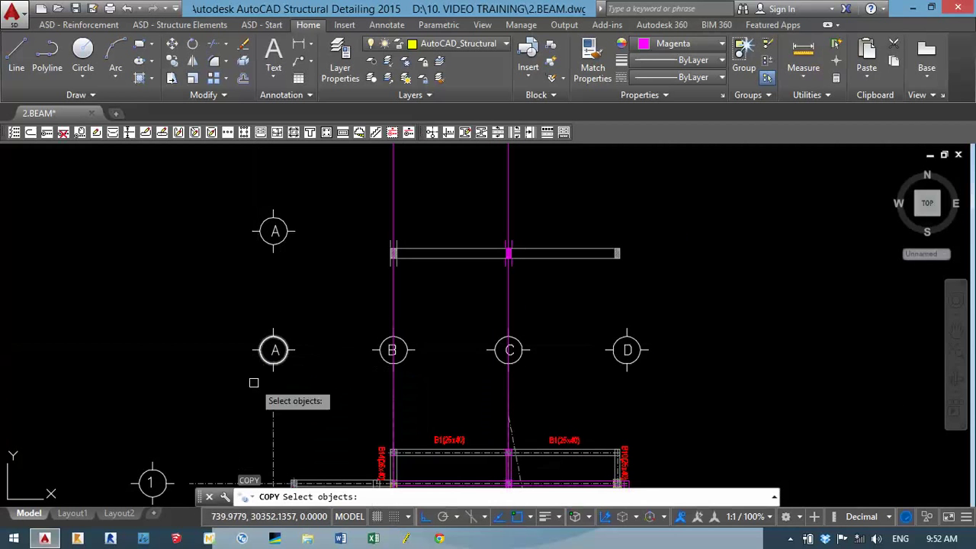
{"action": "middle_click_drag", "start_coordinate": [255, 463], "coordinate": [275, 392]}
{"action": "left_click", "coordinate": [308, 328]}
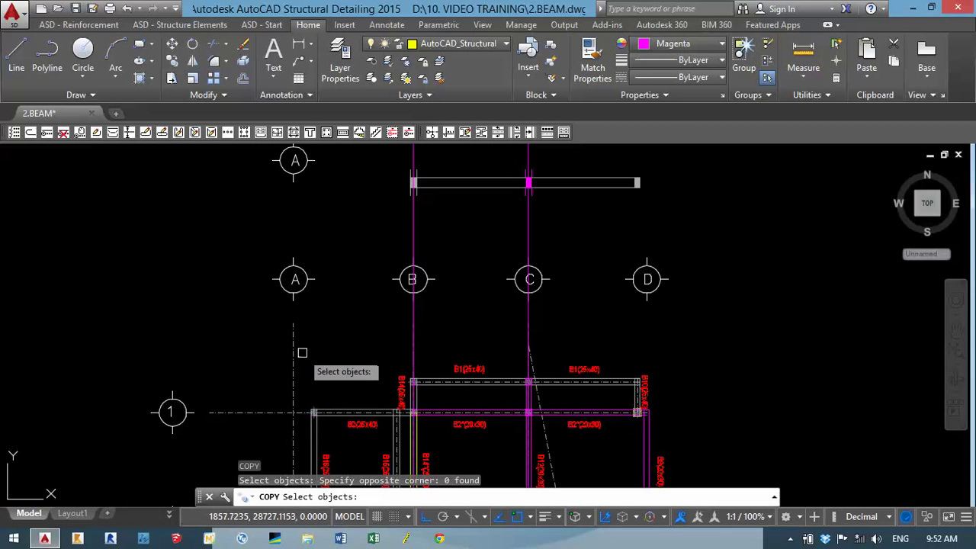
{"action": "scroll", "coordinate": [285, 380], "scroll_direction": "down", "scroll_amount": 2}
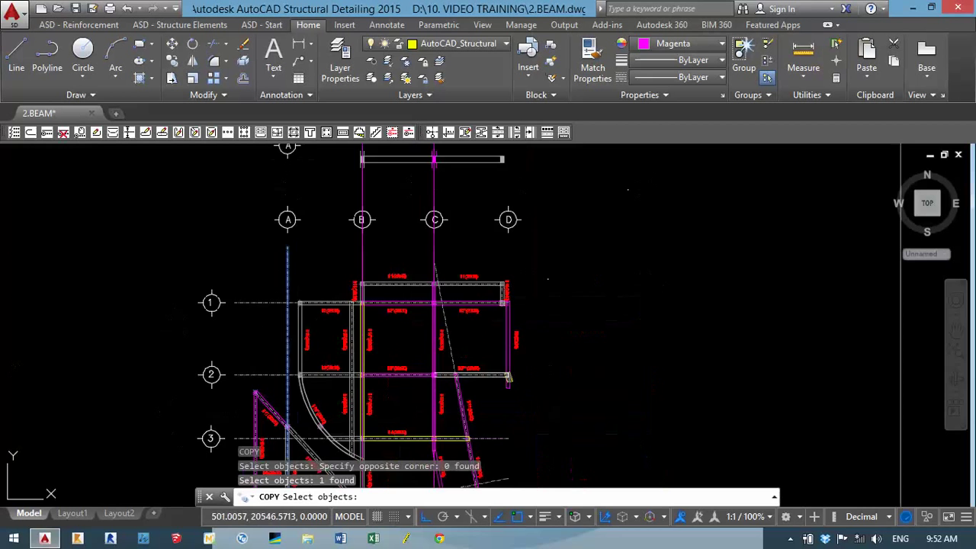
{"action": "middle_click_drag", "start_coordinate": [285, 366], "coordinate": [255, 174]}
{"action": "scroll", "coordinate": [298, 336], "scroll_direction": "up", "scroll_amount": 3}
{"action": "scroll", "coordinate": [333, 342], "scroll_direction": "up", "scroll_amount": 2}
{"action": "scroll", "coordinate": [333, 342], "scroll_direction": "up", "scroll_amount": 3}
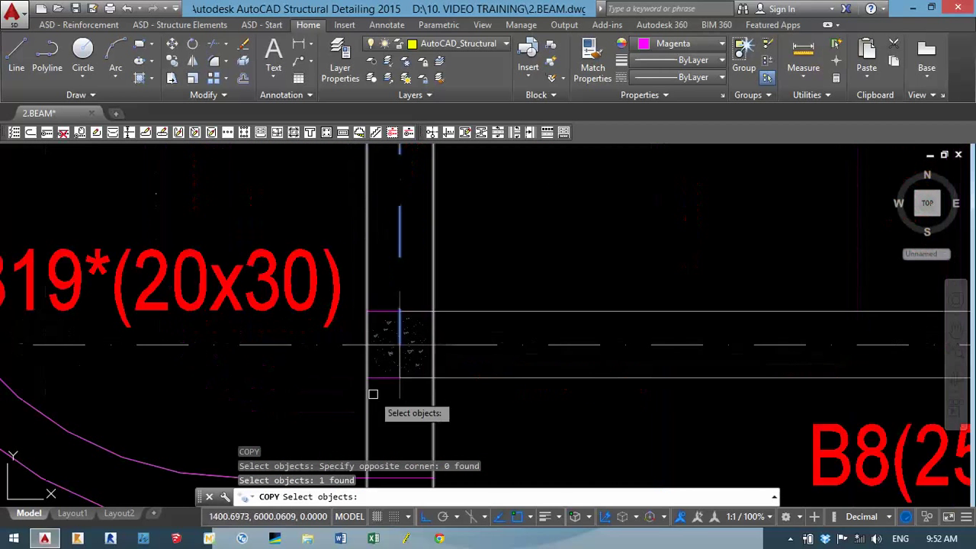
{"action": "key", "text": "Return"}
Step: Place the axis line copy at the upper bubble A, then select the line above it
{"action": "left_click", "coordinate": [400, 347]}
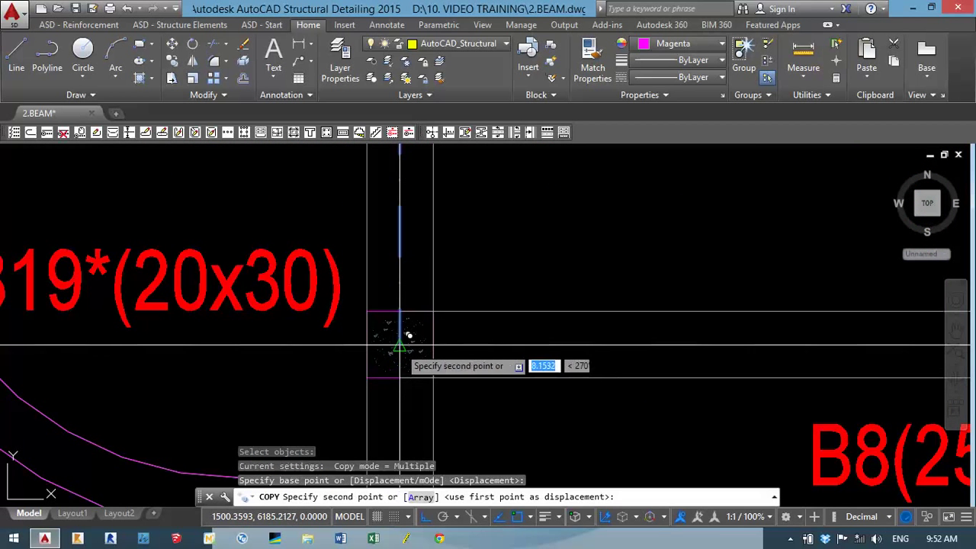
{"action": "scroll", "coordinate": [400, 206], "scroll_direction": "down", "scroll_amount": 2}
{"action": "scroll", "coordinate": [425, 279], "scroll_direction": "down", "scroll_amount": 2}
{"action": "scroll", "coordinate": [404, 233], "scroll_direction": "down", "scroll_amount": 2}
{"action": "scroll", "coordinate": [405, 234], "scroll_direction": "up", "scroll_amount": 2}
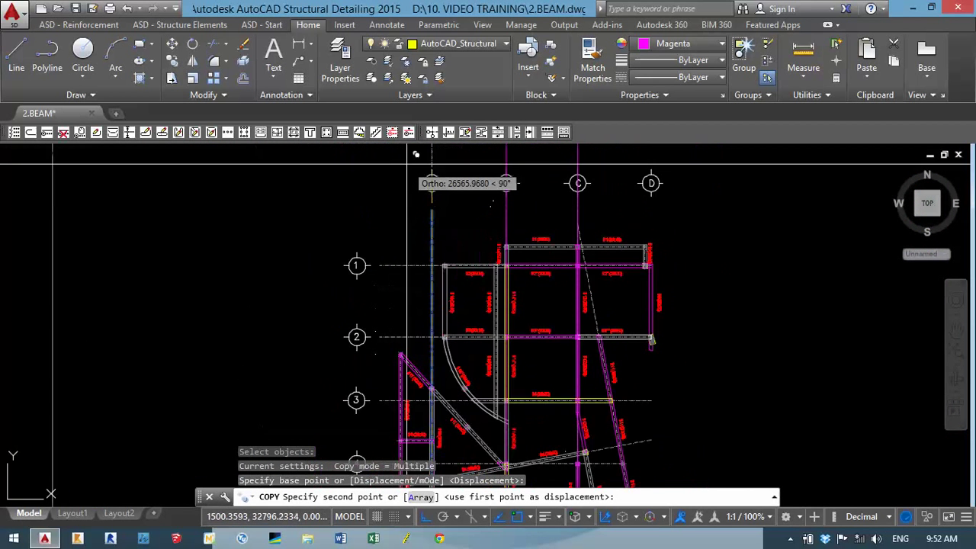
{"action": "scroll", "coordinate": [414, 186], "scroll_direction": "up", "scroll_amount": 2}
{"action": "scroll", "coordinate": [399, 338], "scroll_direction": "up", "scroll_amount": 2}
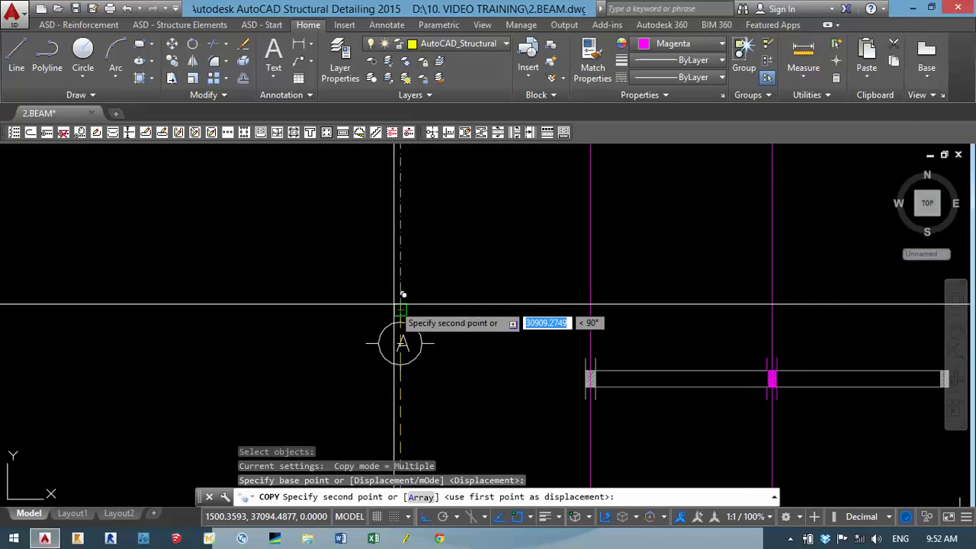
{"action": "left_click", "coordinate": [401, 311]}
{"action": "scroll", "coordinate": [412, 298], "scroll_direction": "down", "scroll_amount": 3}
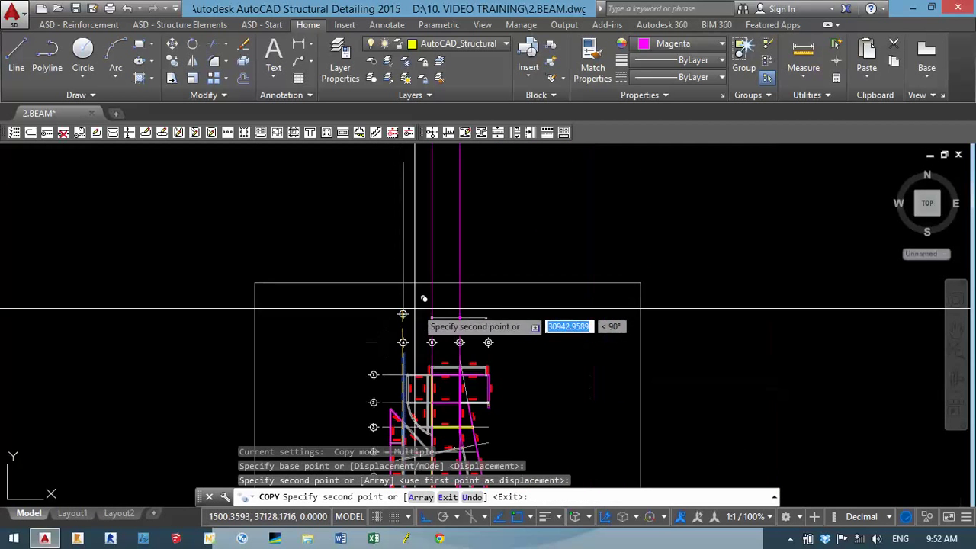
{"action": "key", "text": "Escape"}
{"action": "left_click", "coordinate": [404, 229]}
{"action": "left_click", "coordinate": [399, 254]}
Step: Stretch the vertical line's top endpoint downward to shorten it above bubble A
{"action": "left_click", "coordinate": [399, 233]}
{"action": "left_click", "coordinate": [386, 251]}
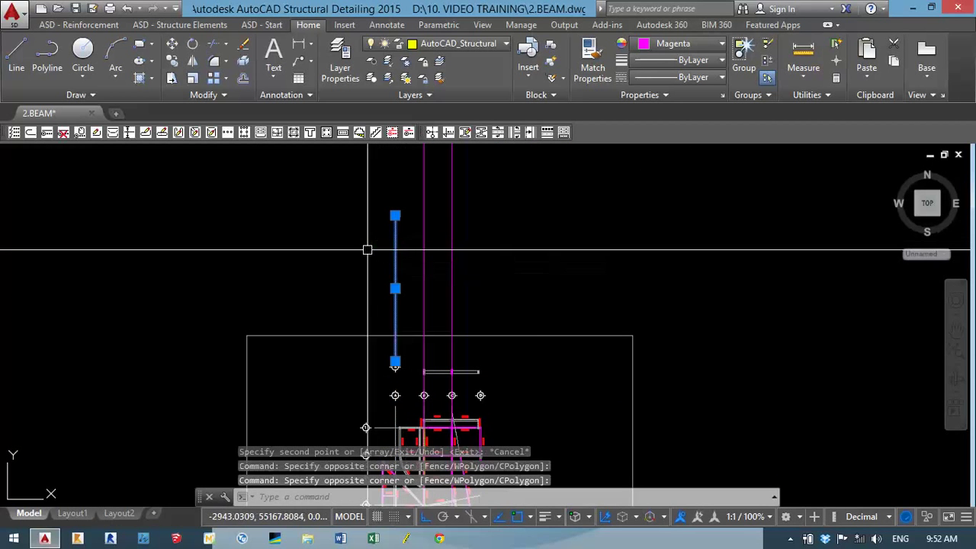
{"action": "left_click", "coordinate": [395, 215]}
{"action": "left_click", "coordinate": [395, 285]}
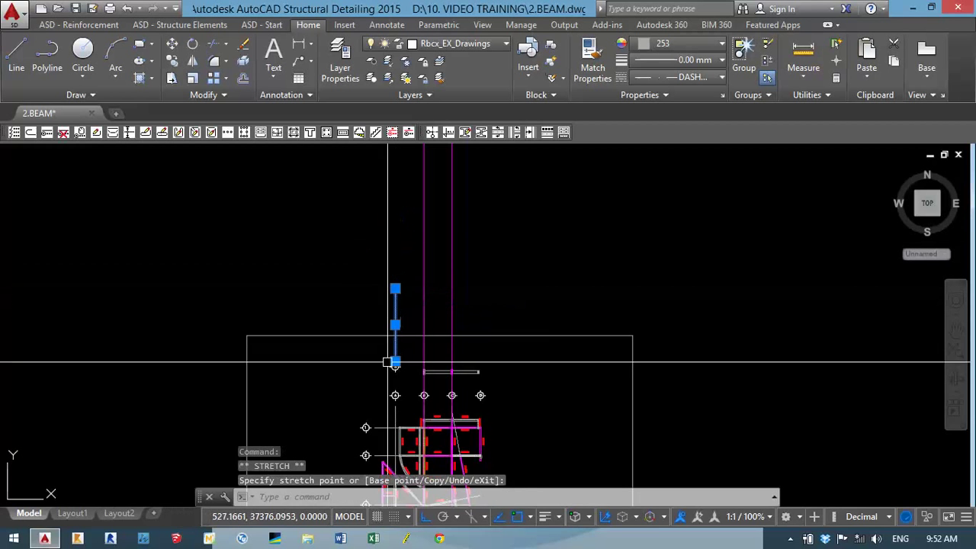
{"action": "scroll", "coordinate": [391, 404], "scroll_direction": "up", "scroll_amount": 2}
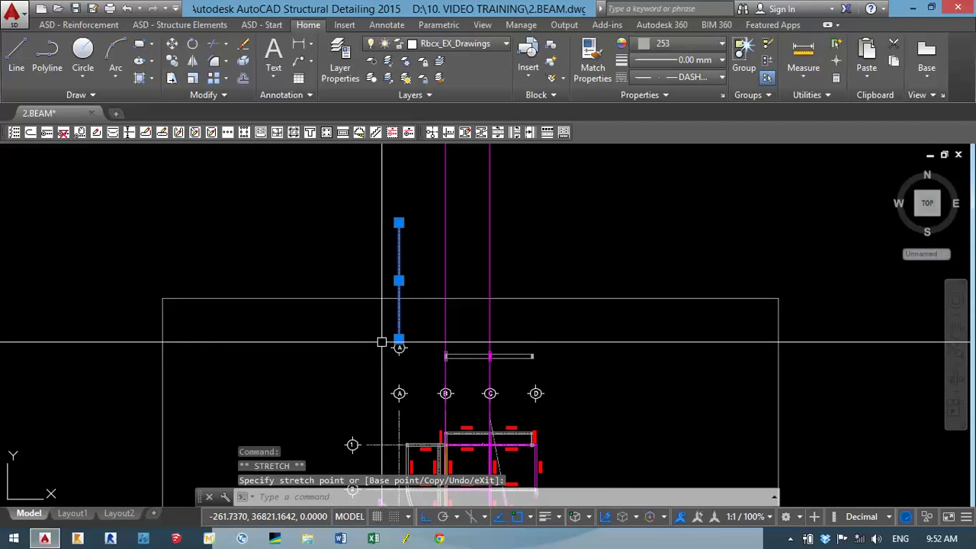
{"action": "left_click", "coordinate": [397, 279]}
{"action": "key", "text": "Escape"}
Step: Reselect the dashed line and bubble A's circle, grabbing grips but cancelling both stretches
{"action": "scroll", "coordinate": [395, 323], "scroll_direction": "up", "scroll_amount": 1}
{"action": "middle_click_drag", "start_coordinate": [395, 323], "coordinate": [370, 277]}
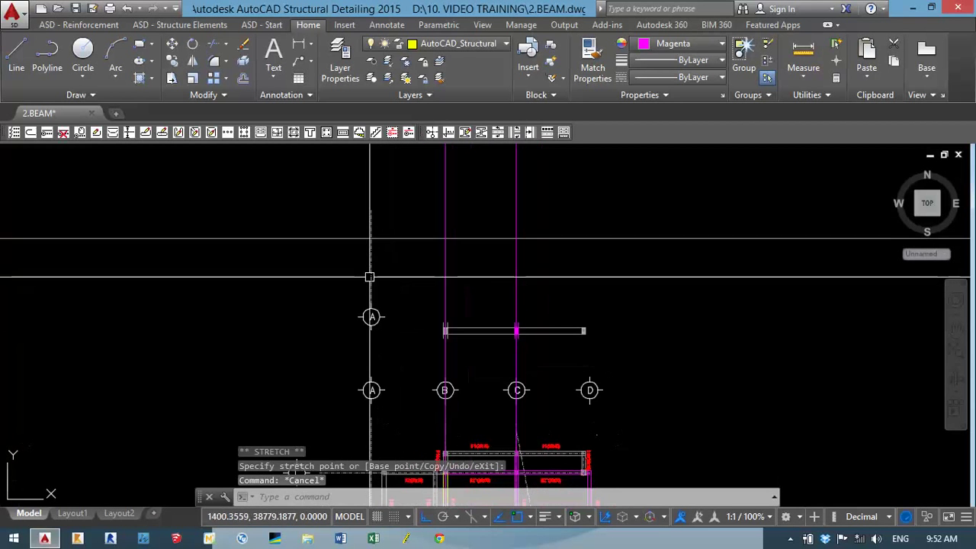
{"action": "left_click_drag", "start_coordinate": [389, 277], "coordinate": [359, 249]}
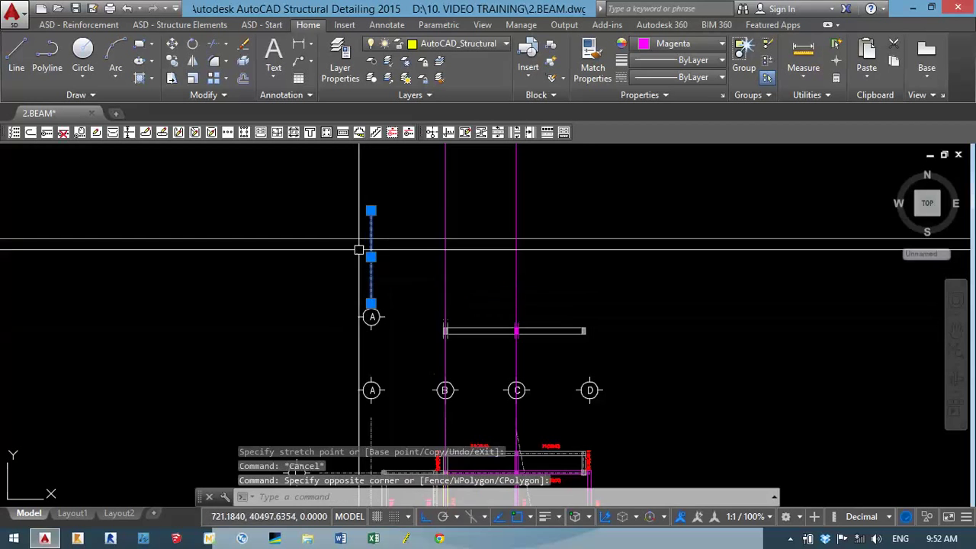
{"action": "left_click", "coordinate": [370, 210]}
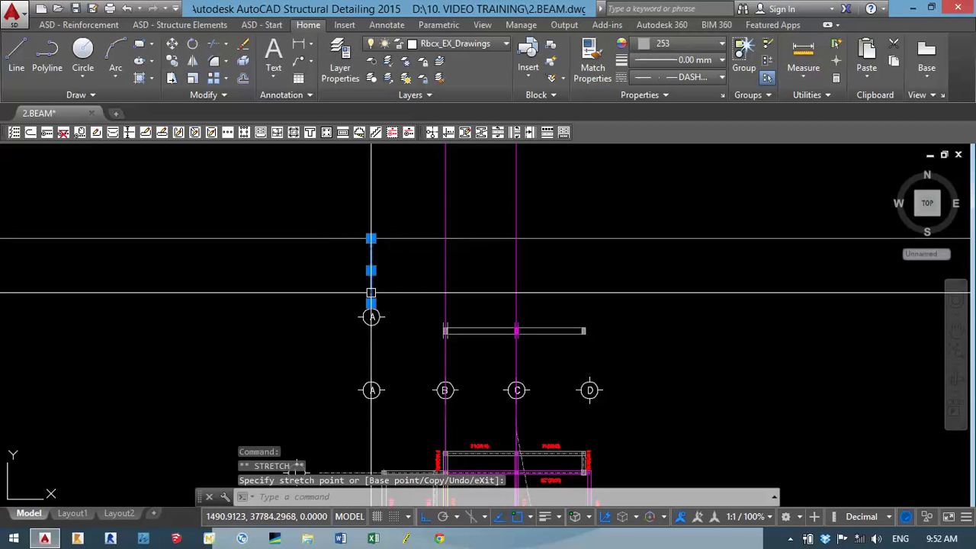
{"action": "key", "text": "Escape"}
{"action": "scroll", "coordinate": [369, 290], "scroll_direction": "up", "scroll_amount": 4}
{"action": "left_click", "coordinate": [374, 270]}
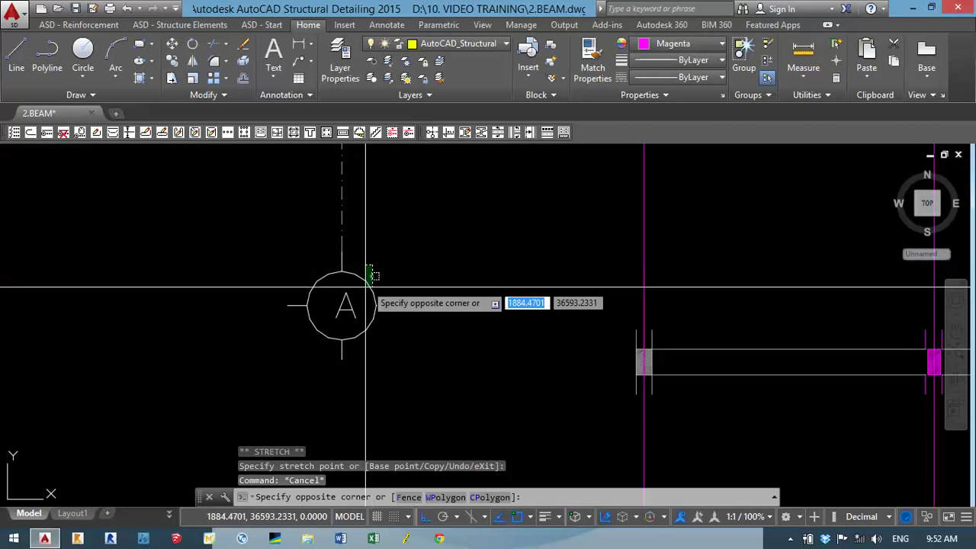
{"action": "left_click", "coordinate": [362, 349]}
{"action": "left_click", "coordinate": [342, 340]}
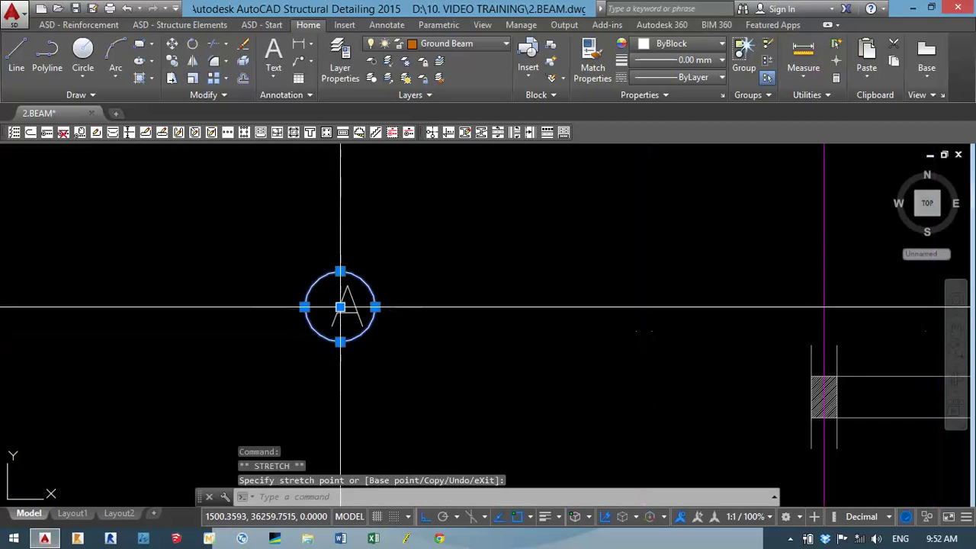
{"action": "key", "text": "Escape"}
{"action": "middle_click_drag", "start_coordinate": [452, 303], "coordinate": [437, 296]}
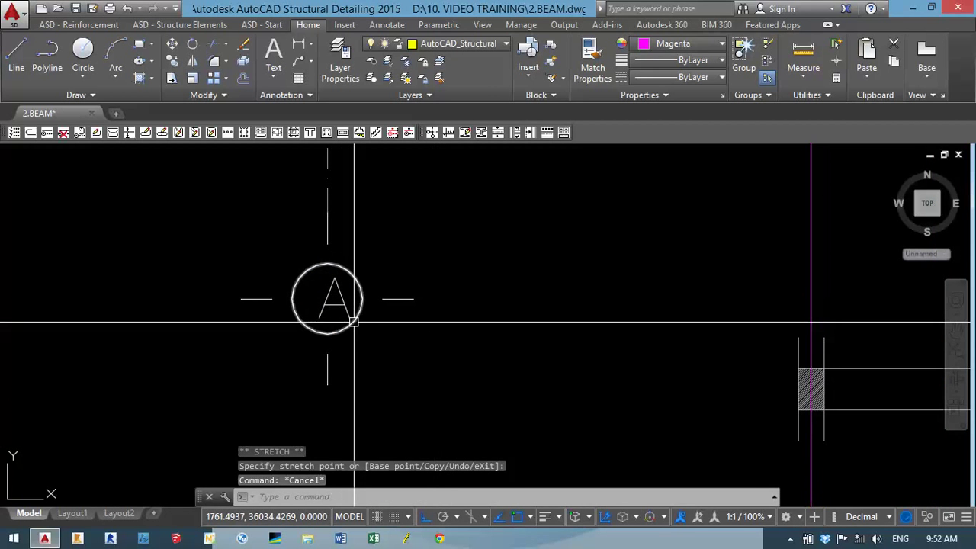
Step: Try moving circle A alone, then cancel the move
{"action": "type", "text": "m"}
{"action": "key", "text": "Return"}
{"action": "left_click", "coordinate": [328, 310]}
{"action": "key", "text": "Return"}
{"action": "left_click", "coordinate": [328, 298]}
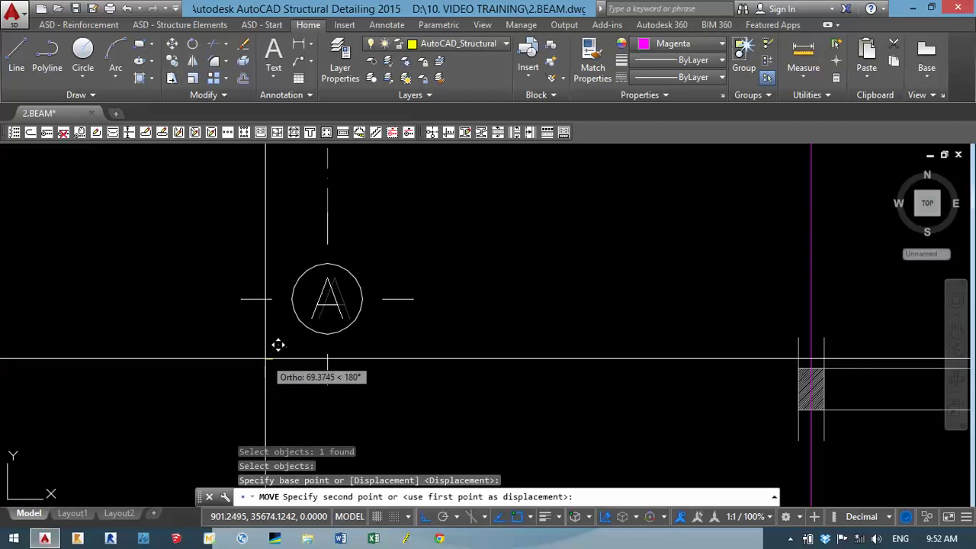
{"action": "key", "text": "Escape"}
Step: Move the short line right of circle A against its right edge
{"action": "type", "text": "m"}
{"action": "key", "text": "Return"}
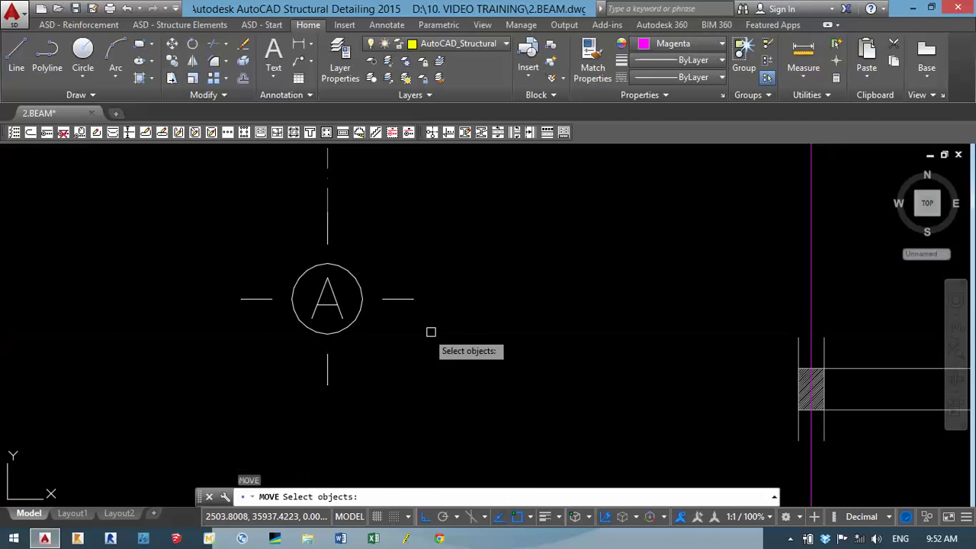
{"action": "left_click", "coordinate": [444, 337]}
{"action": "left_click", "coordinate": [393, 285]}
{"action": "key", "text": "Return"}
{"action": "left_click", "coordinate": [382, 298]}
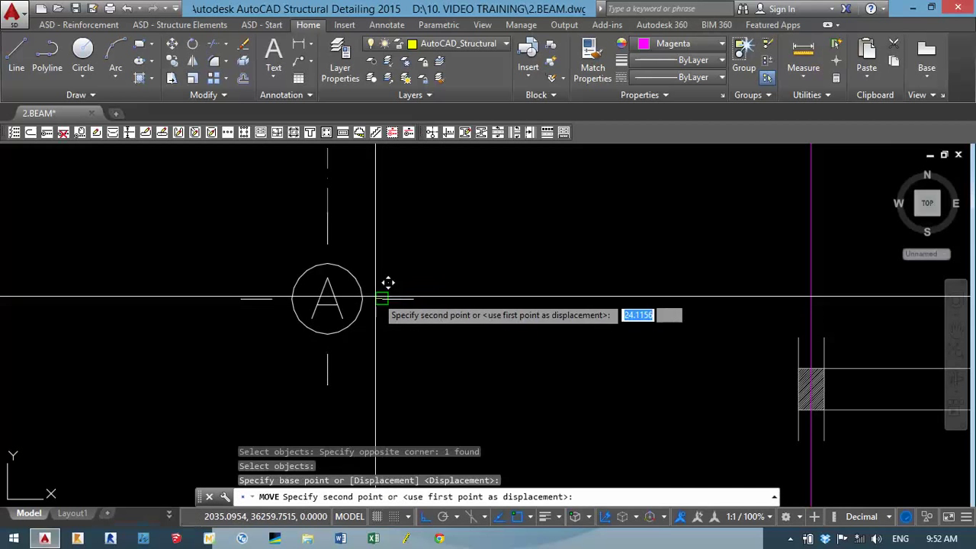
{"action": "left_click", "coordinate": [362, 299]}
{"action": "key", "text": "Return"}
Step: Move the short line below circle A up to touch its bottom
{"action": "left_click", "coordinate": [366, 367]}
{"action": "left_click", "coordinate": [305, 386]}
{"action": "key", "text": "Return"}
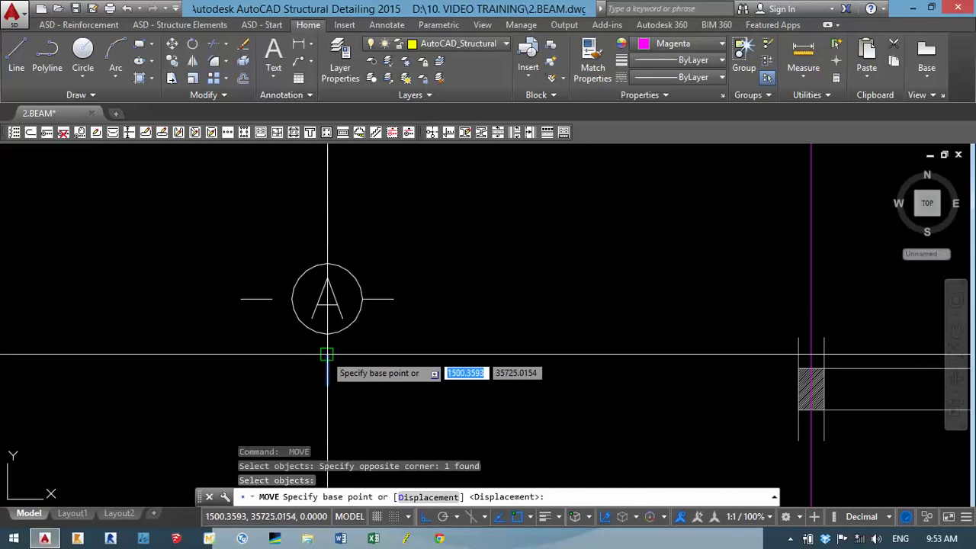
{"action": "left_click", "coordinate": [328, 355]}
{"action": "left_click", "coordinate": [328, 334]}
{"action": "key", "text": "Return"}
Step: Move the short line left of circle A to meet its left edge
{"action": "left_click", "coordinate": [261, 277]}
{"action": "left_click", "coordinate": [251, 331]}
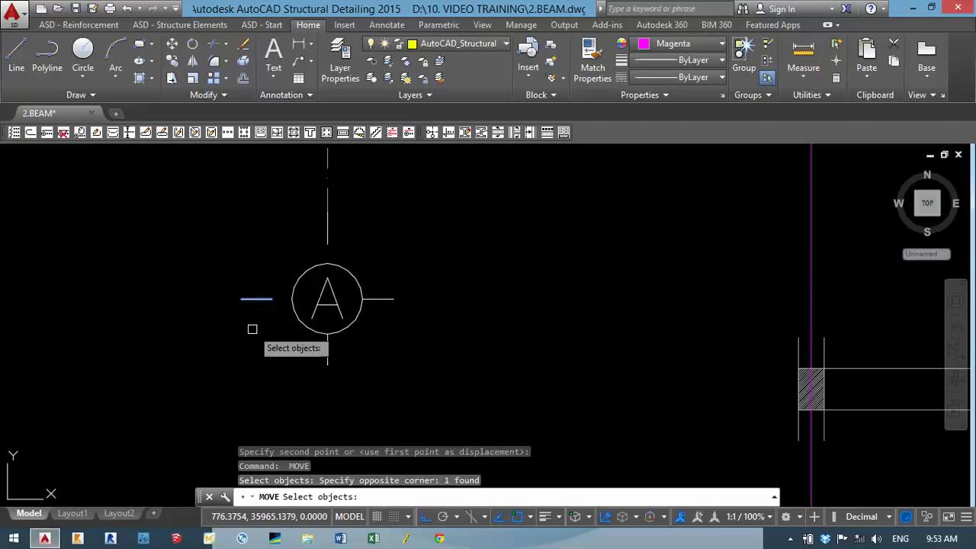
{"action": "key", "text": "Return"}
{"action": "left_click", "coordinate": [271, 298]}
{"action": "left_click", "coordinate": [290, 299]}
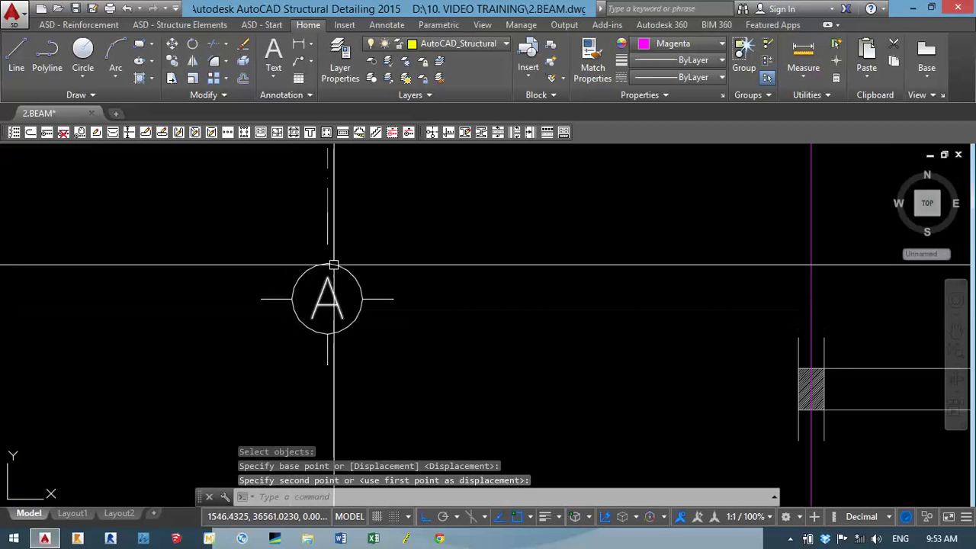
{"action": "middle_click_drag", "start_coordinate": [333, 266], "coordinate": [336, 276]}
{"action": "key", "text": "Escape"}
Step: Move bubble A with its axis ticks straight up to the beam's level
{"action": "key", "text": "Return"}
{"action": "left_click", "coordinate": [421, 268]}
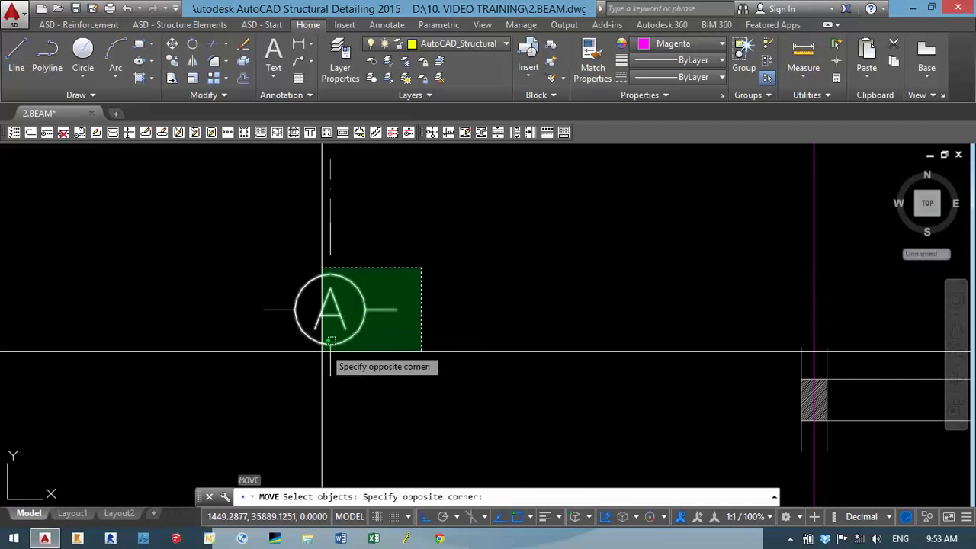
{"action": "left_click", "coordinate": [331, 341]}
{"action": "key", "text": "Return"}
{"action": "key", "text": "Escape"}
{"action": "key", "text": "Return"}
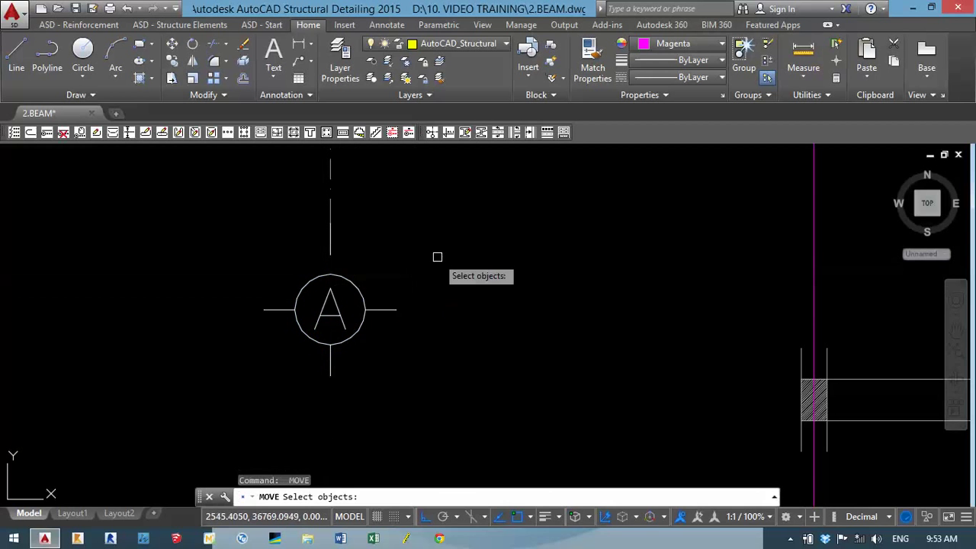
{"action": "left_click", "coordinate": [437, 257]}
{"action": "left_click", "coordinate": [233, 395]}
{"action": "key", "text": "Return"}
{"action": "left_click", "coordinate": [331, 273]}
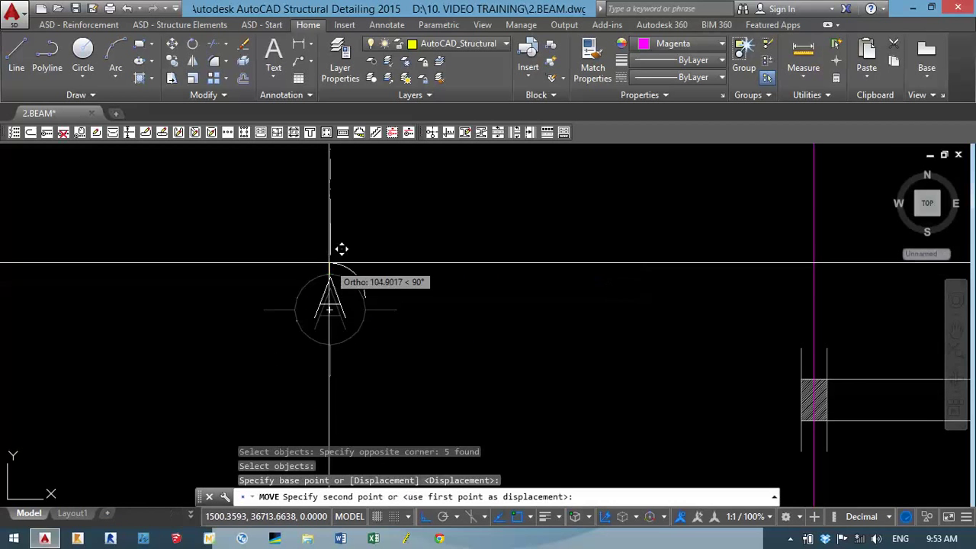
{"action": "scroll", "coordinate": [331, 258], "scroll_direction": "down", "scroll_amount": 3}
{"action": "left_click", "coordinate": [355, 321]}
{"action": "key", "text": "Escape"}
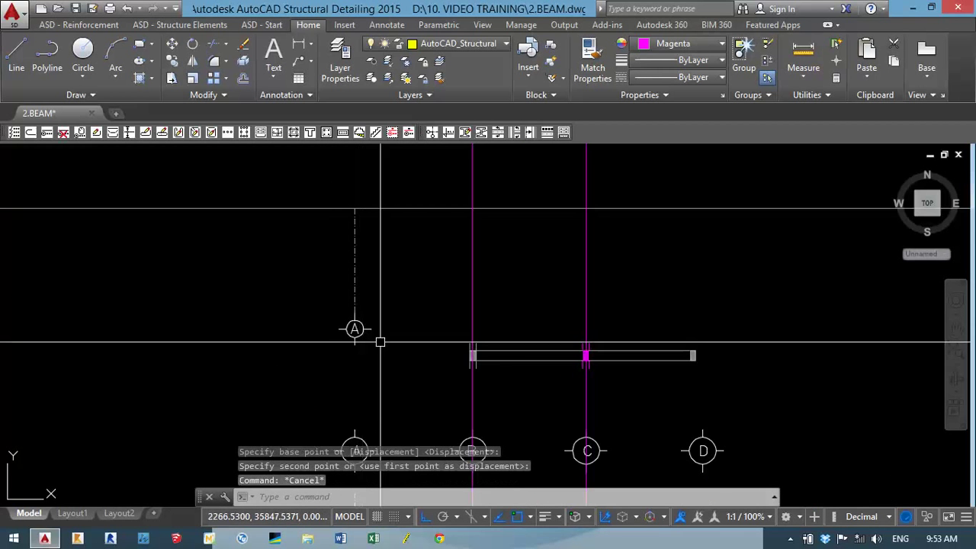
Step: Select the dashed line above bubble A plus its circle and letter A
{"action": "scroll", "coordinate": [385, 309], "scroll_direction": "up", "scroll_amount": 4}
{"action": "scroll", "coordinate": [376, 324], "scroll_direction": "up", "scroll_amount": 2}
{"action": "left_click", "coordinate": [420, 225]}
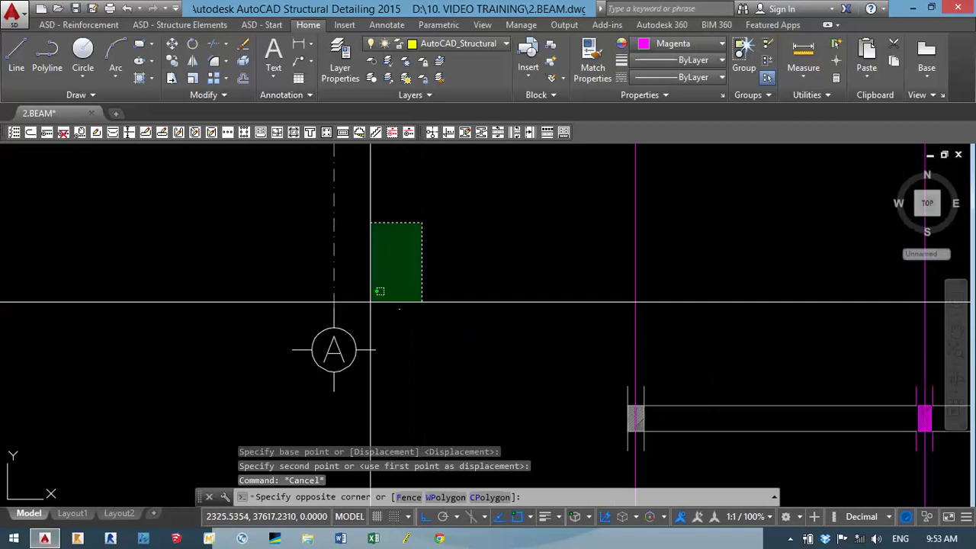
{"action": "left_click", "coordinate": [283, 366]}
{"action": "scroll", "coordinate": [461, 247], "scroll_direction": "up", "scroll_amount": 3}
{"action": "left_click", "coordinate": [461, 248]}
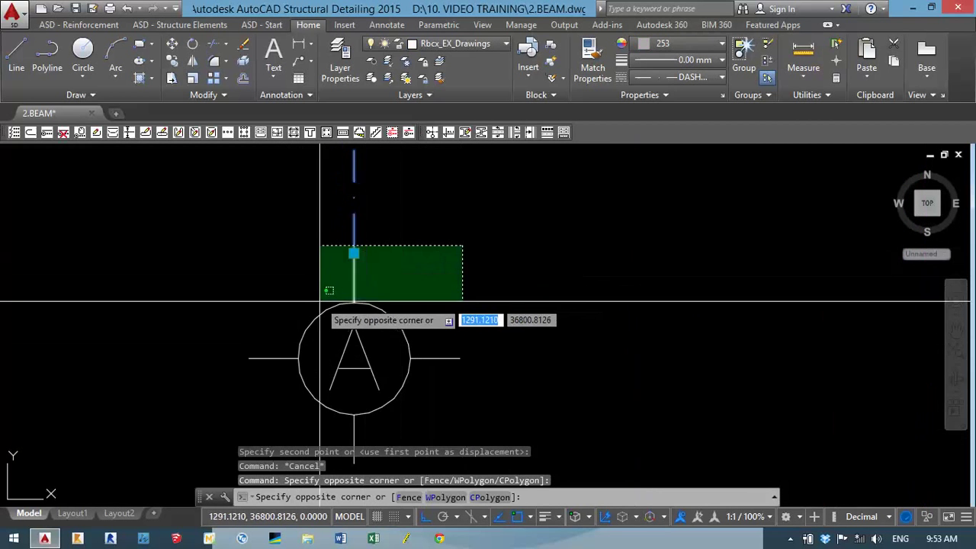
{"action": "left_click", "coordinate": [323, 313]}
{"action": "middle_click_drag", "start_coordinate": [441, 453], "coordinate": [437, 363]}
Step: Add the remaining axis lines to the selection and convert all five objects into block 'GRID LINE'
{"action": "left_click", "coordinate": [437, 363]}
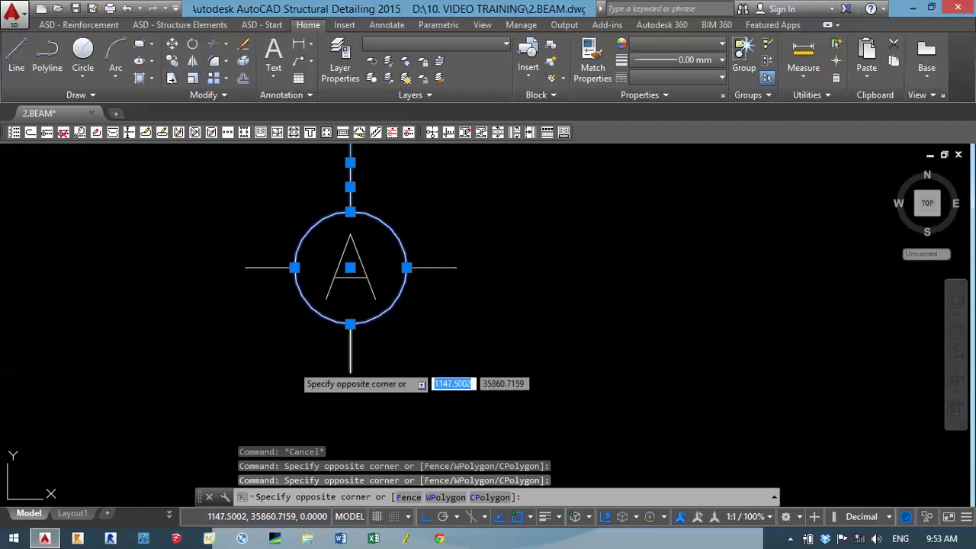
{"action": "left_click", "coordinate": [270, 233]}
{"action": "scroll", "coordinate": [236, 377], "scroll_direction": "down", "scroll_amount": 3}
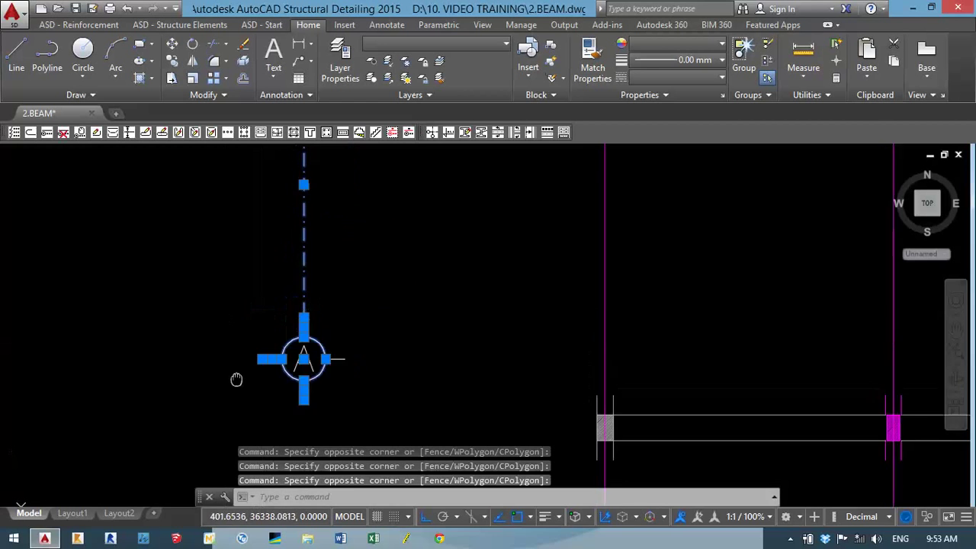
{"action": "scroll", "coordinate": [203, 318], "scroll_direction": "up", "scroll_amount": 2}
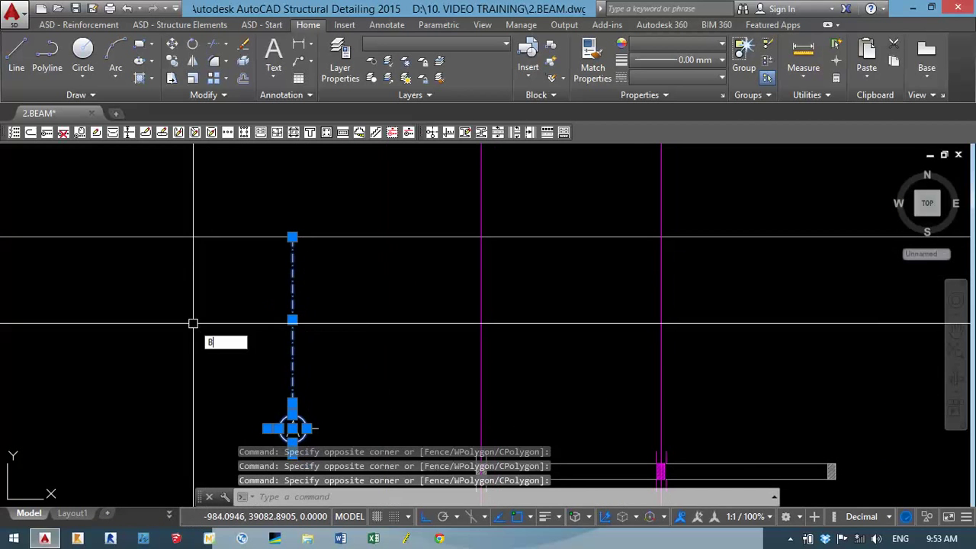
{"action": "type", "text": "b"}
{"action": "key", "text": "Return"}
{"action": "type", "text": "GRID LINE"}
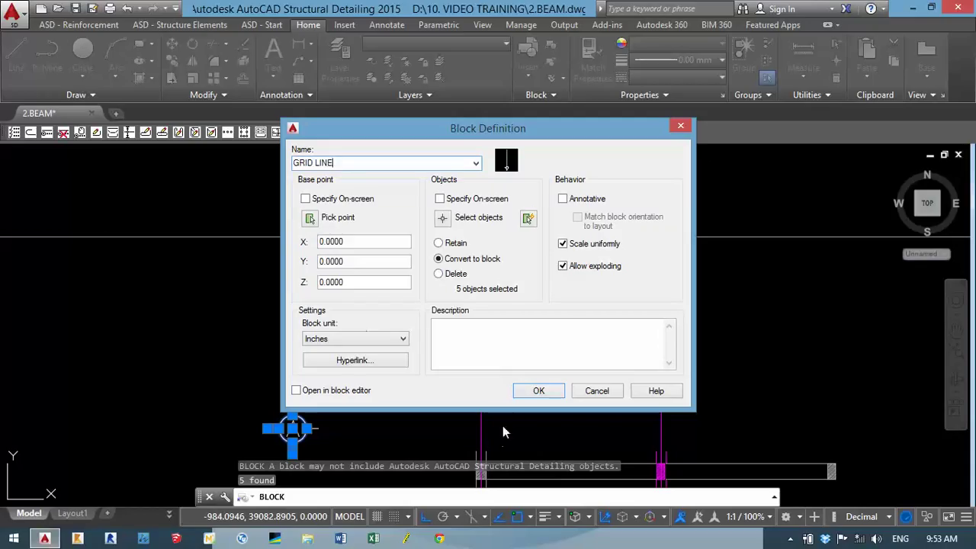
{"action": "left_click", "coordinate": [539, 392]}
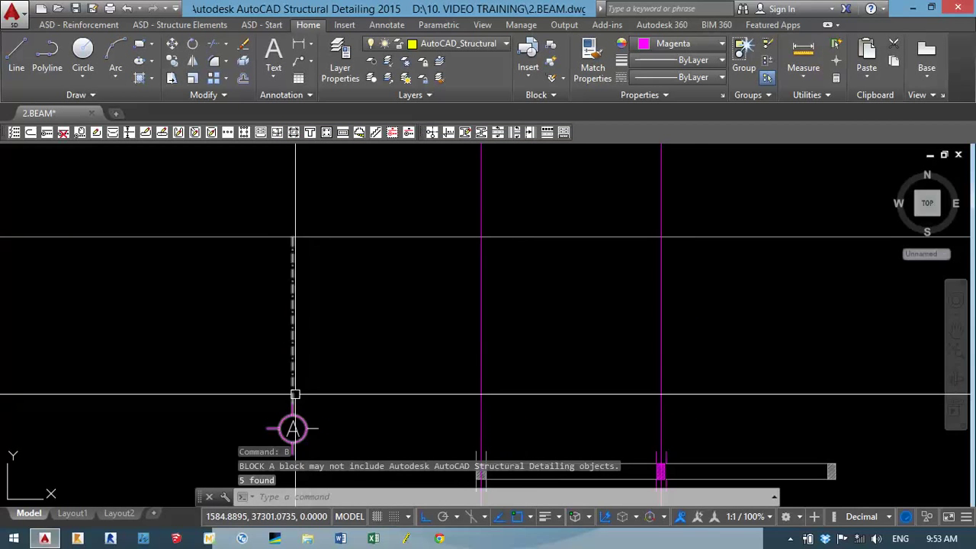
{"action": "scroll", "coordinate": [290, 427], "scroll_direction": "up", "scroll_amount": 5}
{"action": "scroll", "coordinate": [297, 420], "scroll_direction": "down", "scroll_amount": 10}
Step: Bring grid bubbles B–D into view and start copying the grid line A block, then cancel
{"action": "scroll", "coordinate": [320, 404], "scroll_direction": "up", "scroll_amount": 3}
{"action": "key", "text": "Escape"}
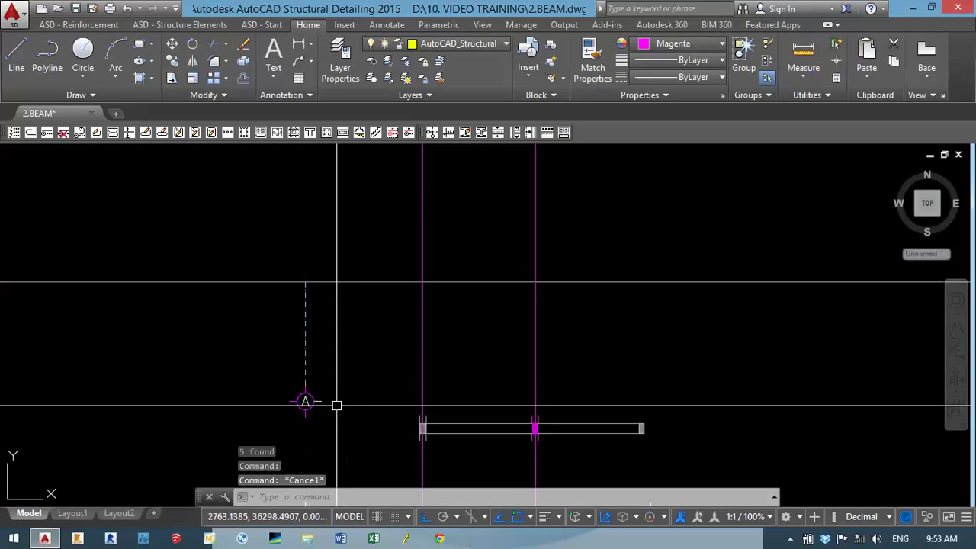
{"action": "middle_click_drag", "start_coordinate": [336, 406], "coordinate": [311, 341]}
{"action": "left_click", "coordinate": [337, 285]}
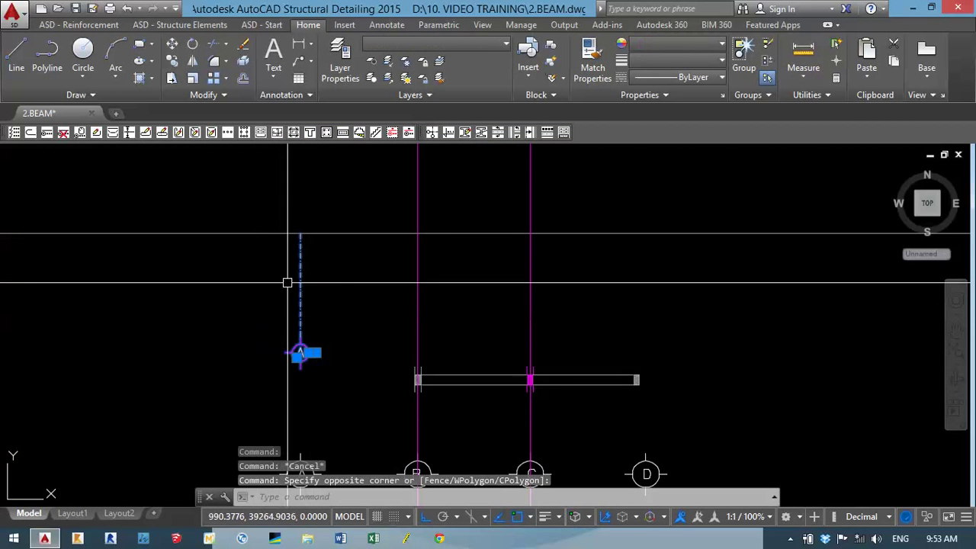
{"action": "scroll", "coordinate": [297, 252], "scroll_direction": "up", "scroll_amount": 3}
{"action": "scroll", "coordinate": [320, 209], "scroll_direction": "down", "scroll_amount": 1}
{"action": "key", "text": "Escape"}
{"action": "scroll", "coordinate": [344, 261], "scroll_direction": "down", "scroll_amount": 3}
{"action": "scroll", "coordinate": [354, 255], "scroll_direction": "down", "scroll_amount": 1}
{"action": "type", "text": "C"}
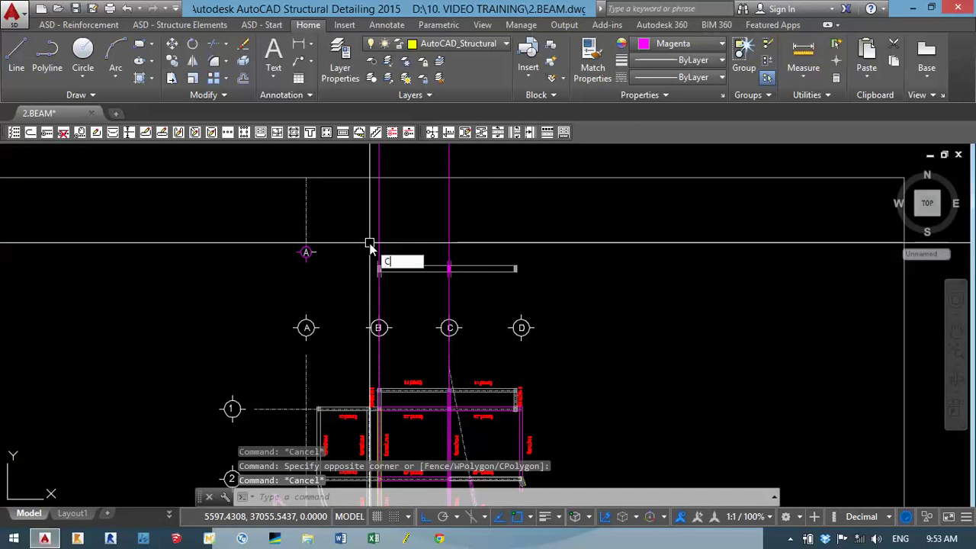
{"action": "type", "text": "o"}
{"action": "key", "text": "Return"}
{"action": "left_click", "coordinate": [286, 259]}
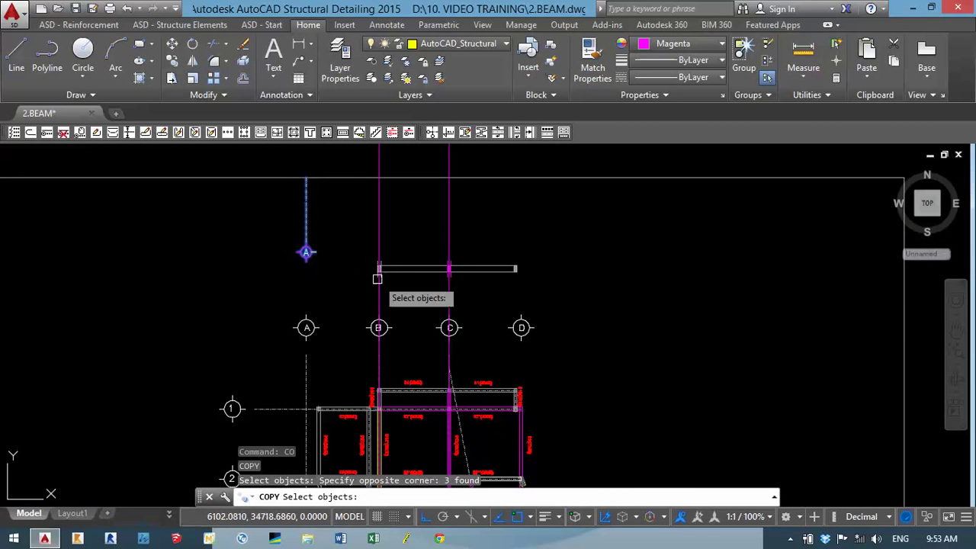
{"action": "key", "text": "Escape"}
Step: Select the beam elevation for moving, then abandon the move
{"action": "key", "text": "Return"}
{"action": "left_click", "coordinate": [538, 231]}
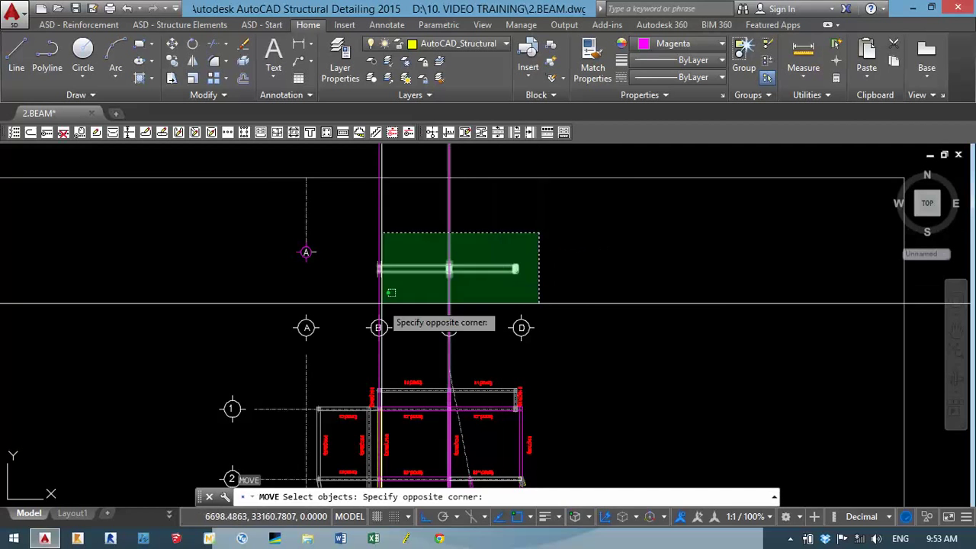
{"action": "left_click", "coordinate": [383, 304]}
{"action": "key", "text": "Return"}
{"action": "left_click", "coordinate": [662, 301]}
{"action": "key", "text": "Escape"}
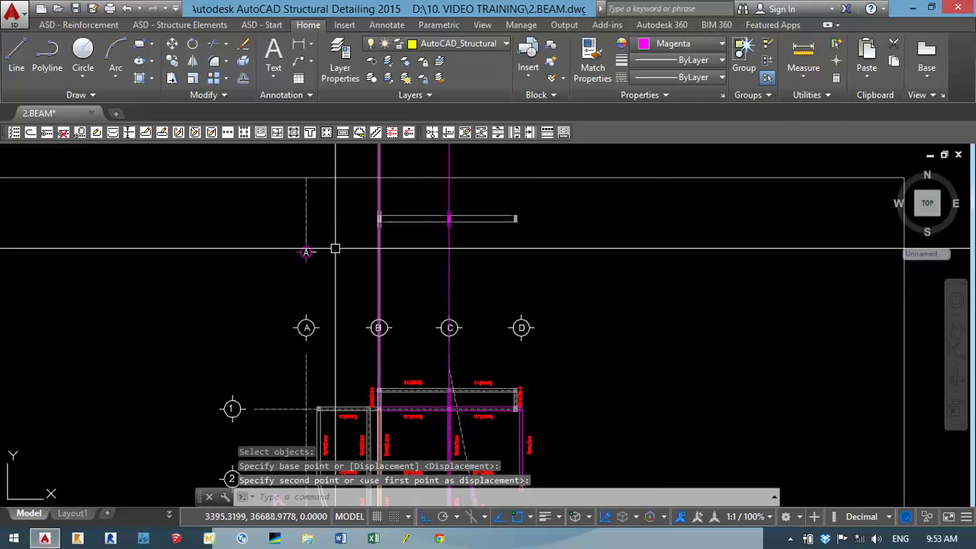
Step: Move the grid-line block onto the hatched column at grid B
{"action": "scroll", "coordinate": [326, 255], "scroll_direction": "up", "scroll_amount": 4}
{"action": "scroll", "coordinate": [336, 299], "scroll_direction": "up", "scroll_amount": 2}
{"action": "type", "text": "M"}
{"action": "key", "text": "Return"}
{"action": "left_click", "coordinate": [330, 238]}
{"action": "left_click", "coordinate": [146, 355]}
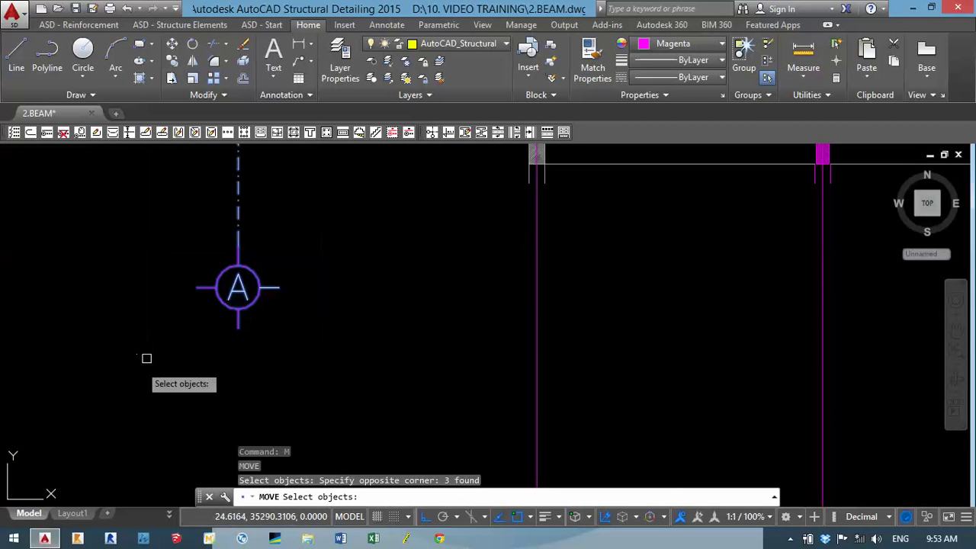
{"action": "scroll", "coordinate": [168, 305], "scroll_direction": "down", "scroll_amount": 2}
{"action": "scroll", "coordinate": [186, 200], "scroll_direction": "up", "scroll_amount": 3}
{"action": "key", "text": "Return"}
{"action": "left_click", "coordinate": [200, 200]}
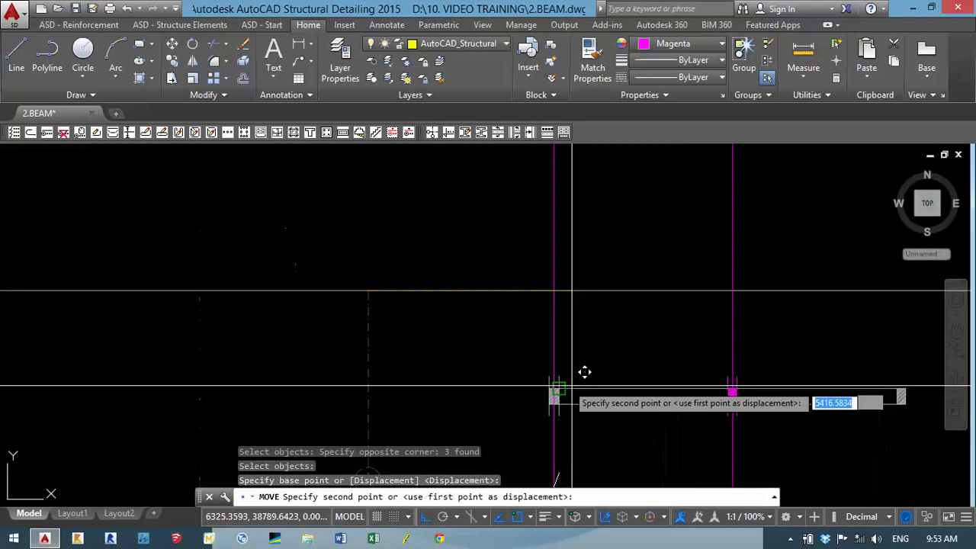
{"action": "scroll", "coordinate": [538, 405], "scroll_direction": "up", "scroll_amount": 2}
{"action": "left_click", "coordinate": [554, 372]}
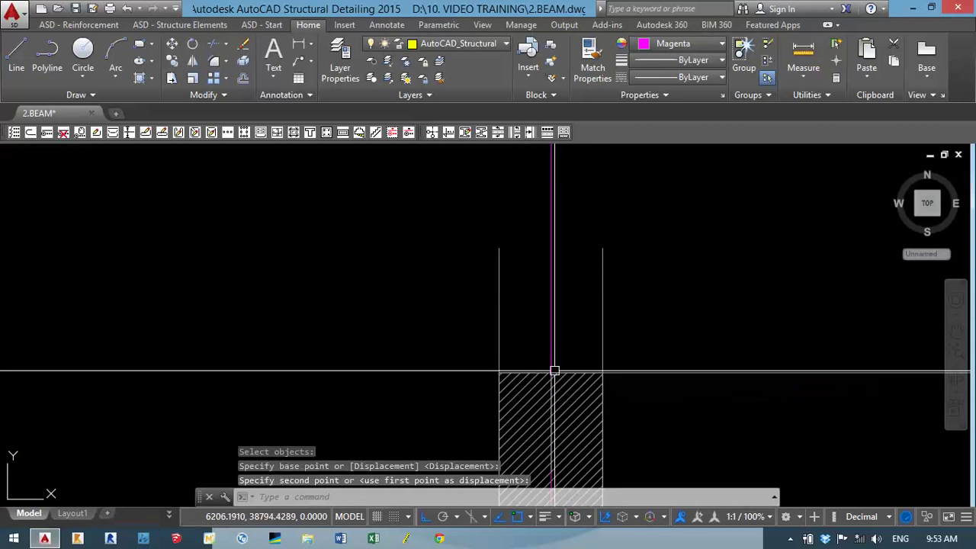
Step: Erase the extra magenta column line at grid B
{"action": "scroll", "coordinate": [565, 371], "scroll_direction": "down", "scroll_amount": 3}
{"action": "scroll", "coordinate": [684, 359], "scroll_direction": "up", "scroll_amount": 1}
{"action": "scroll", "coordinate": [570, 399], "scroll_direction": "down", "scroll_amount": 2}
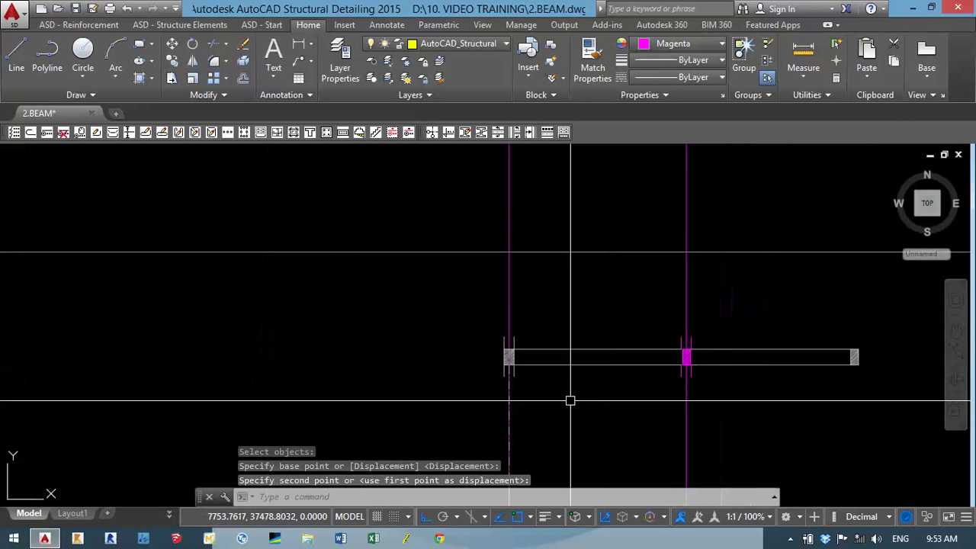
{"action": "middle_click_drag", "start_coordinate": [570, 399], "coordinate": [588, 279]}
{"action": "left_click", "coordinate": [588, 278]}
{"action": "left_click", "coordinate": [451, 283]}
{"action": "type", "text": "E"}
{"action": "key", "text": "Return"}
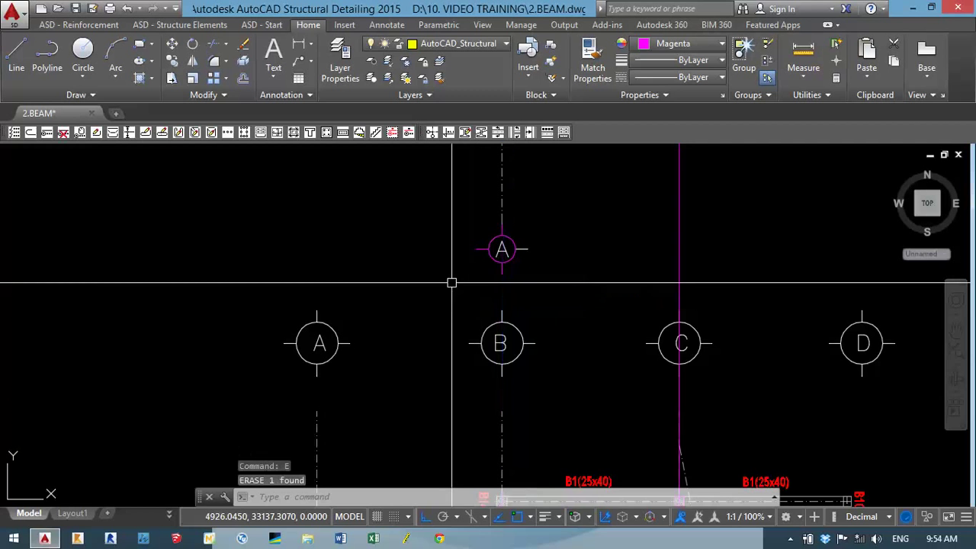
Step: Select the placed grid-line block for copying and frame the hatched column
{"action": "type", "text": "co"}
{"action": "key", "text": "Return"}
{"action": "left_click", "coordinate": [617, 196]}
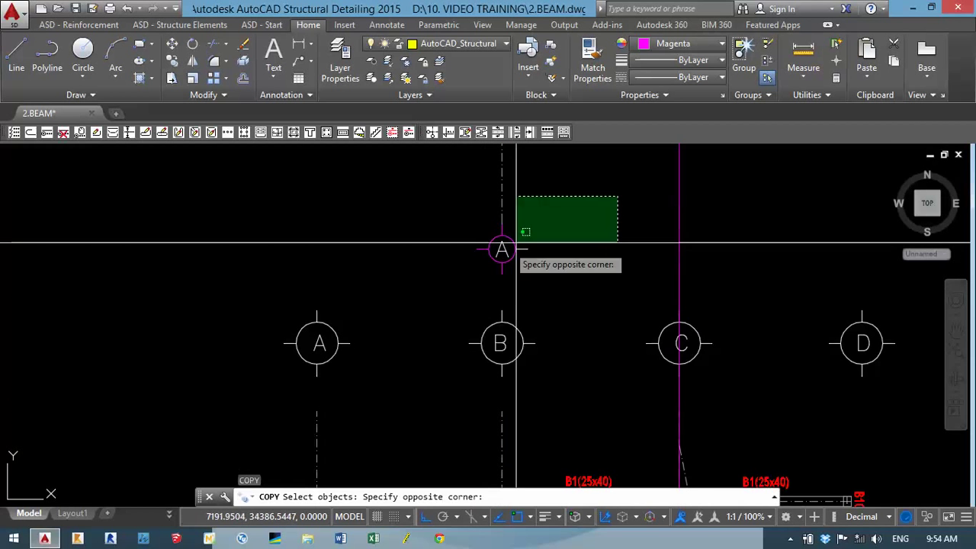
{"action": "left_click", "coordinate": [516, 240]}
{"action": "scroll", "coordinate": [516, 239], "scroll_direction": "down", "scroll_amount": 4}
{"action": "middle_click_drag", "start_coordinate": [484, 211], "coordinate": [497, 189]}
{"action": "scroll", "coordinate": [497, 189], "scroll_direction": "up", "scroll_amount": 3}
{"action": "scroll", "coordinate": [462, 257], "scroll_direction": "up", "scroll_amount": 2}
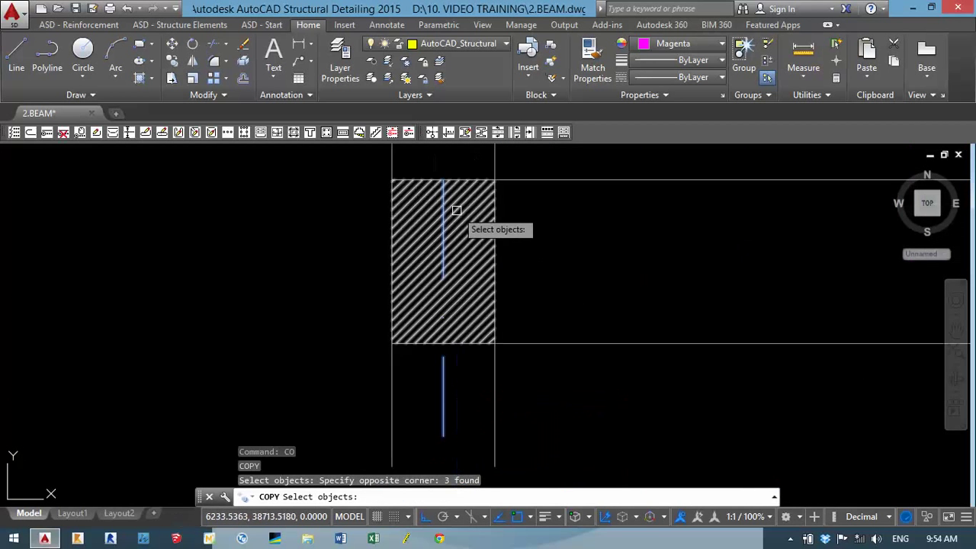
{"action": "middle_click_drag", "start_coordinate": [458, 218], "coordinate": [518, 218]}
Step: Copy the grid-line block onto the column at grid C
{"action": "key", "text": "Return"}
{"action": "left_click", "coordinate": [442, 181]}
{"action": "scroll", "coordinate": [472, 205], "scroll_direction": "down", "scroll_amount": 2}
{"action": "scroll", "coordinate": [361, 262], "scroll_direction": "down", "scroll_amount": 3}
{"action": "scroll", "coordinate": [740, 164], "scroll_direction": "up", "scroll_amount": 4}
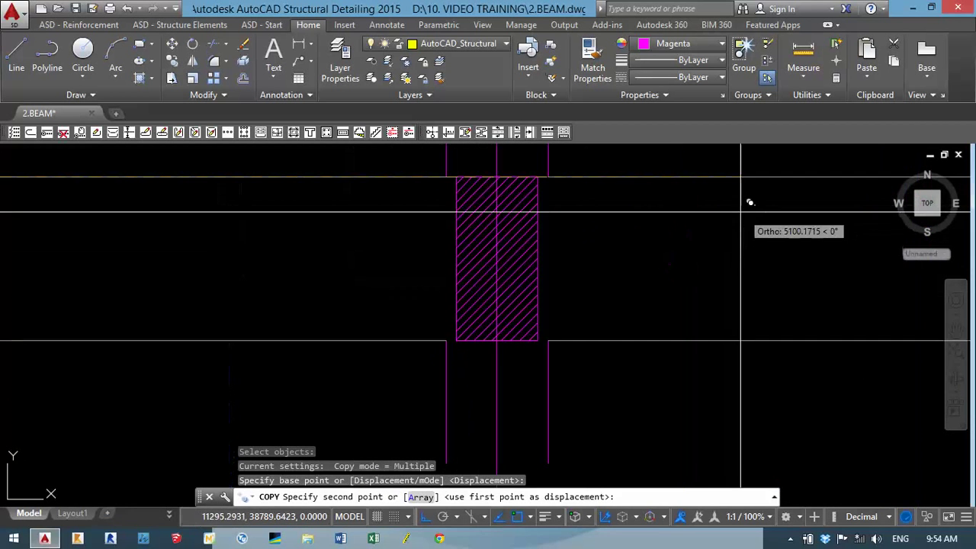
{"action": "left_click", "coordinate": [497, 178]}
{"action": "scroll", "coordinate": [500, 187], "scroll_direction": "down", "scroll_amount": 3}
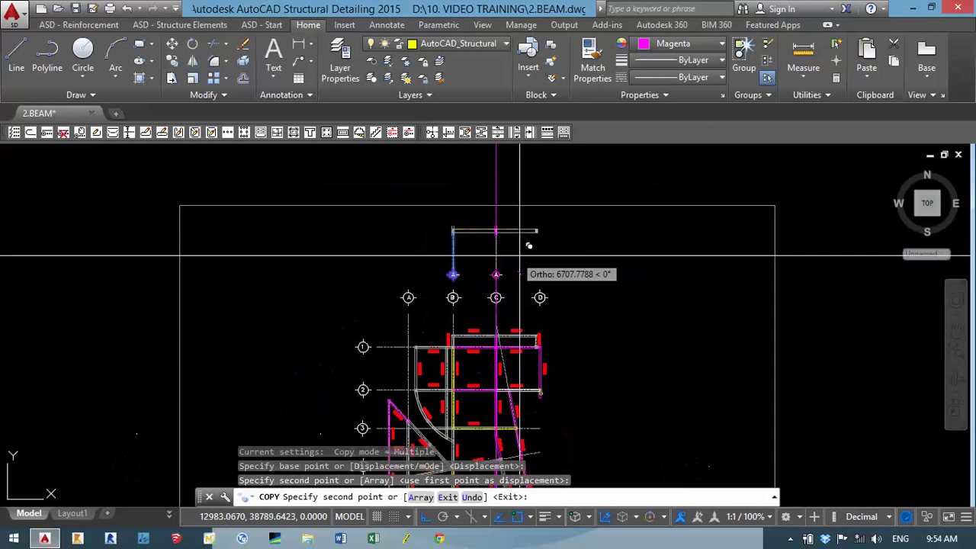
{"action": "key", "text": "Escape"}
Step: Erase the leftover magenta line at grid C
{"action": "left_click", "coordinate": [532, 206]}
{"action": "left_click", "coordinate": [505, 186]}
{"action": "type", "text": "e"}
{"action": "key", "text": "Return"}
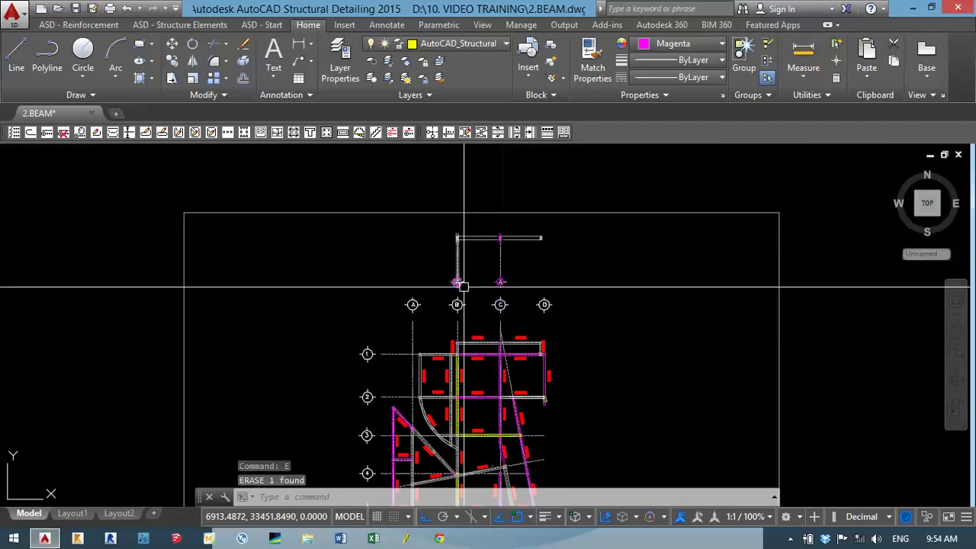
{"action": "scroll", "coordinate": [462, 292], "scroll_direction": "up", "scroll_amount": 4}
Step: Change the first copied bubble's letter from A to B
{"action": "double_click", "coordinate": [432, 263]}
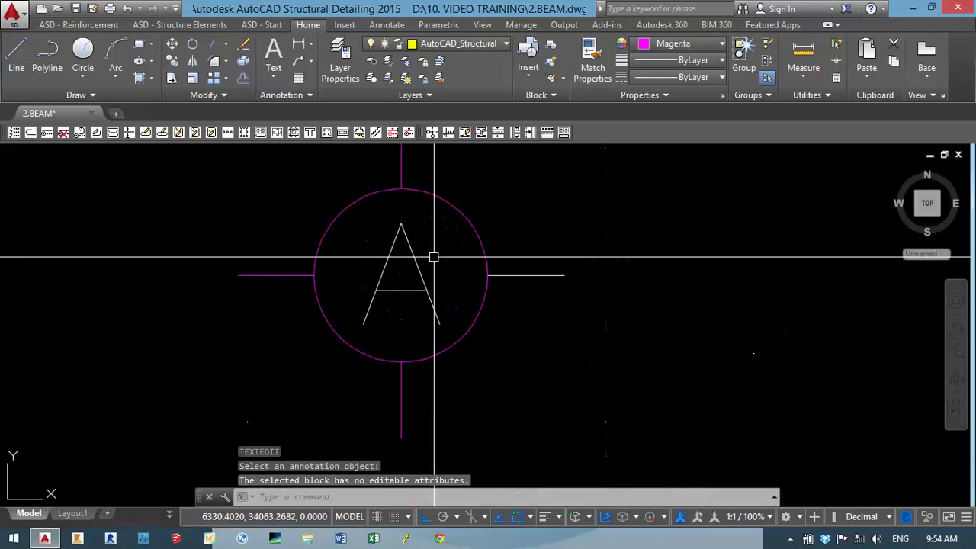
{"action": "key", "text": "Escape"}
{"action": "left_click", "coordinate": [425, 266]}
{"action": "double_click", "coordinate": [421, 285]}
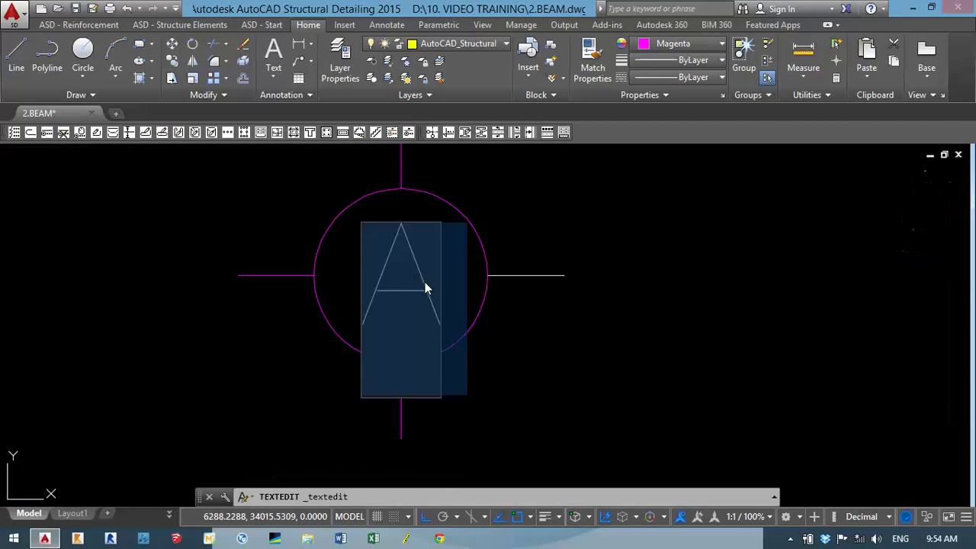
{"action": "type", "text": "B"}
{"action": "key", "text": "Return"}
Step: Change the second copied bubble's letter from A to C
{"action": "scroll", "coordinate": [644, 332], "scroll_direction": "down", "scroll_amount": 4}
{"action": "middle_click_drag", "start_coordinate": [644, 331], "coordinate": [314, 309]}
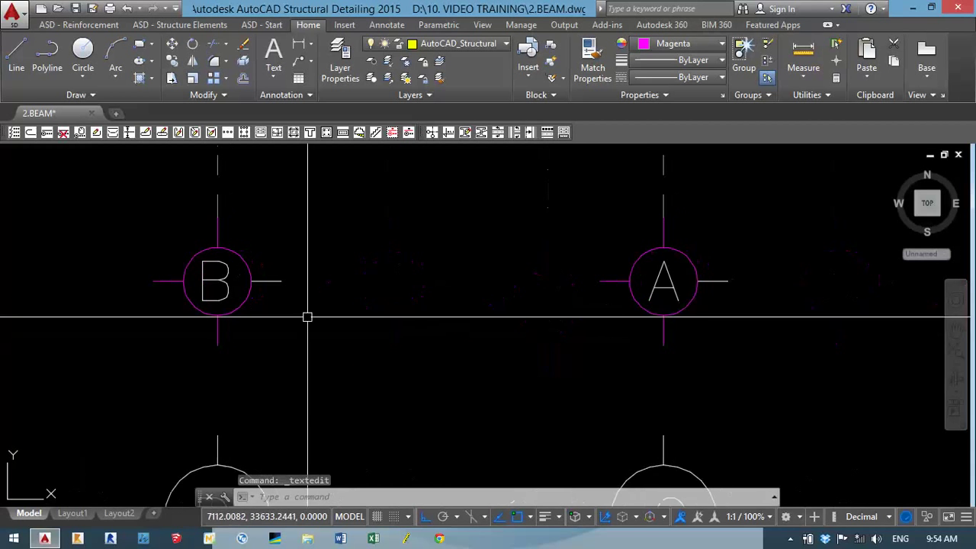
{"action": "key", "text": "Return"}
{"action": "left_click", "coordinate": [660, 302]}
{"action": "type", "text": "C"}
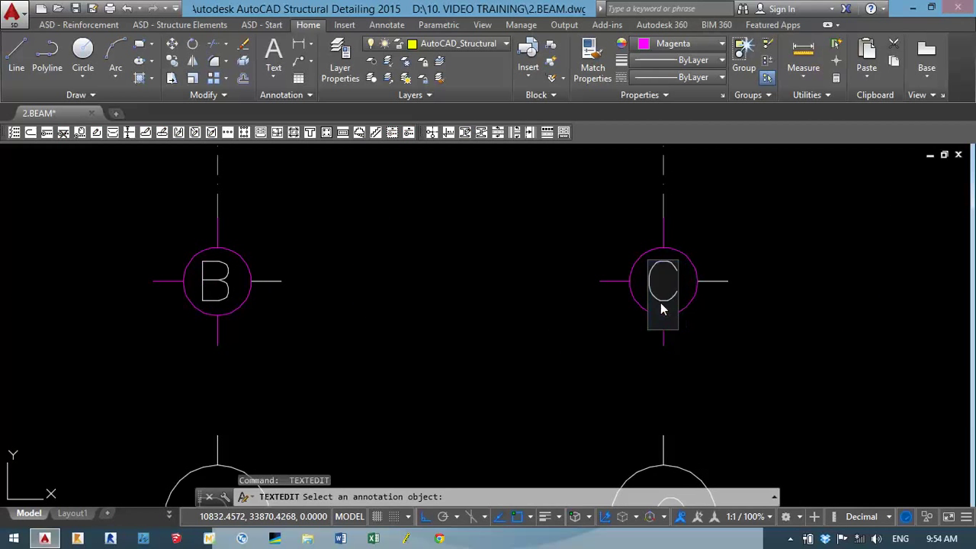
{"action": "key", "text": "Return"}
Step: Zoom in to check the B and C bubbles and beam labels
{"action": "scroll", "coordinate": [580, 321], "scroll_direction": "down", "scroll_amount": 5}
{"action": "scroll", "coordinate": [543, 244], "scroll_direction": "up", "scroll_amount": 2}
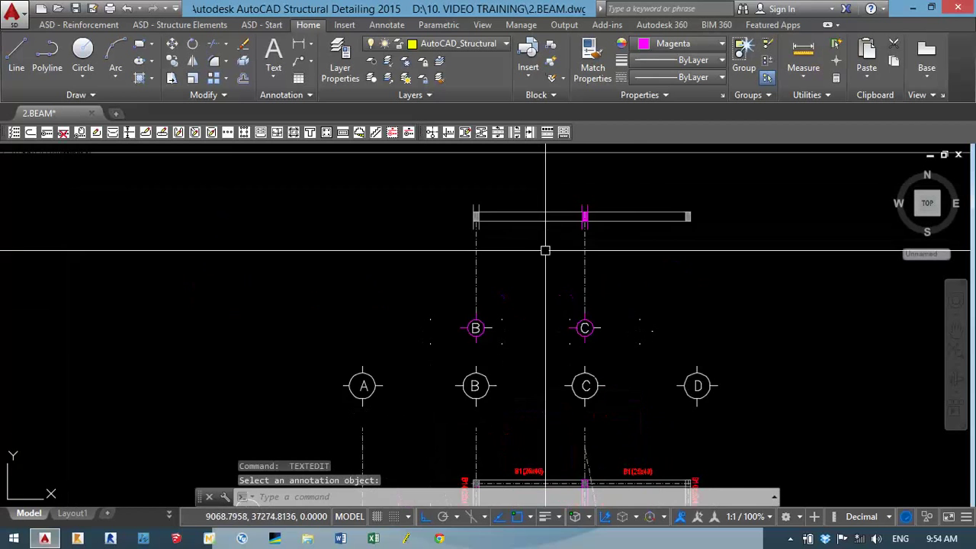
{"action": "scroll", "coordinate": [550, 268], "scroll_direction": "down", "scroll_amount": 3}
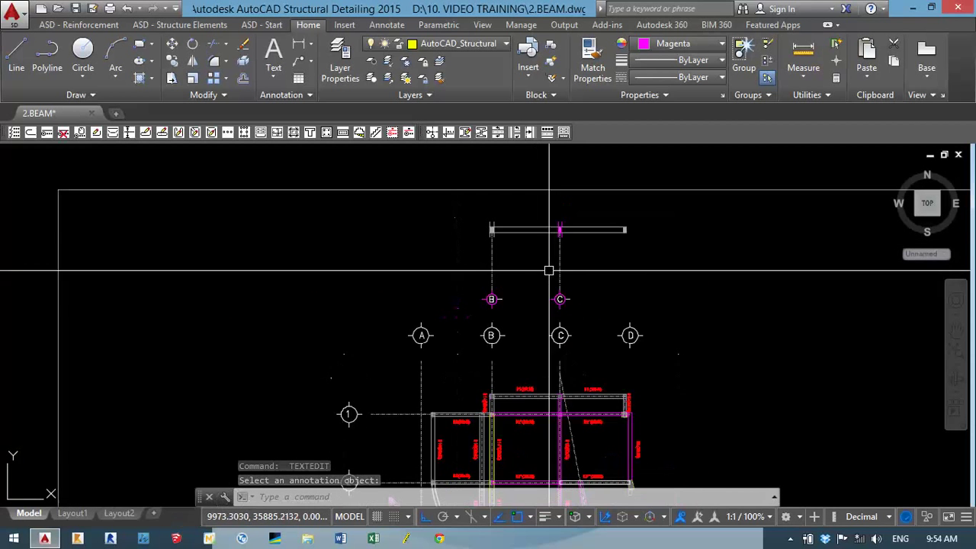
{"action": "scroll", "coordinate": [556, 370], "scroll_direction": "up", "scroll_amount": 3}
{"action": "scroll", "coordinate": [560, 348], "scroll_direction": "down", "scroll_amount": 3}
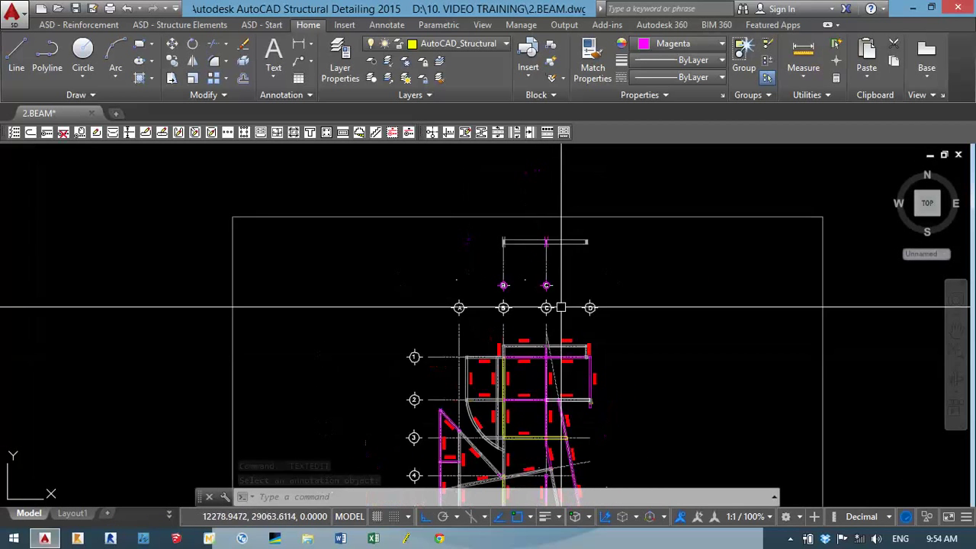
{"action": "scroll", "coordinate": [562, 305], "scroll_direction": "up", "scroll_amount": 2}
{"action": "scroll", "coordinate": [564, 382], "scroll_direction": "up", "scroll_amount": 4}
{"action": "type", "text": "C"}
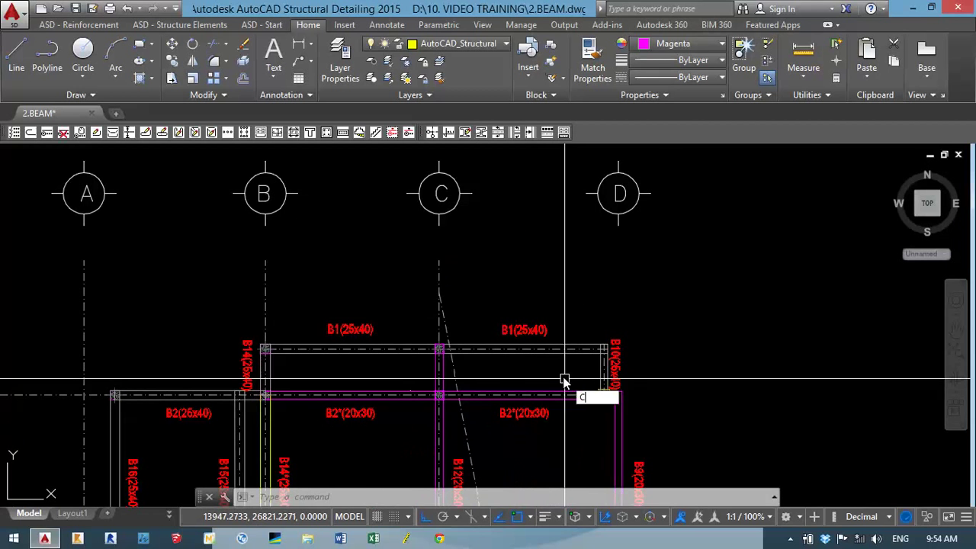
Step: Copy the B1(25x40) label to sit beside the beam elevation's end
{"action": "type", "text": "o"}
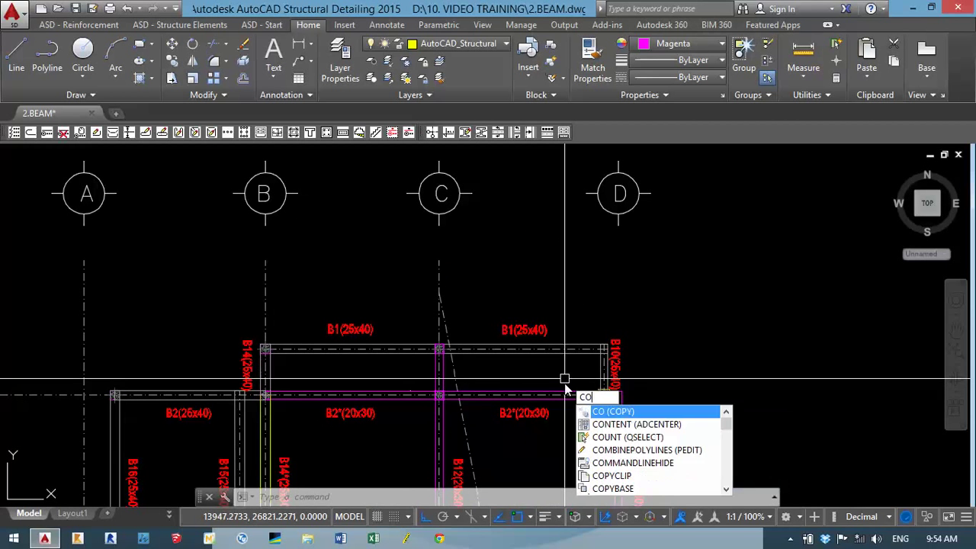
{"action": "key", "text": "Return"}
{"action": "key", "text": "Return"}
{"action": "left_click", "coordinate": [530, 336]}
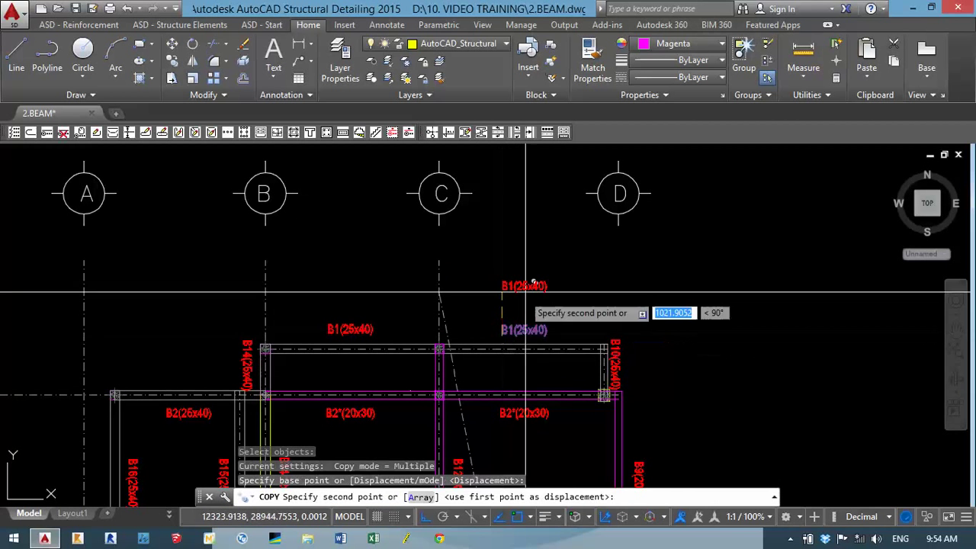
{"action": "scroll", "coordinate": [565, 270], "scroll_direction": "down", "scroll_amount": 4}
{"action": "middle_click_drag", "start_coordinate": [561, 286], "coordinate": [578, 287]}
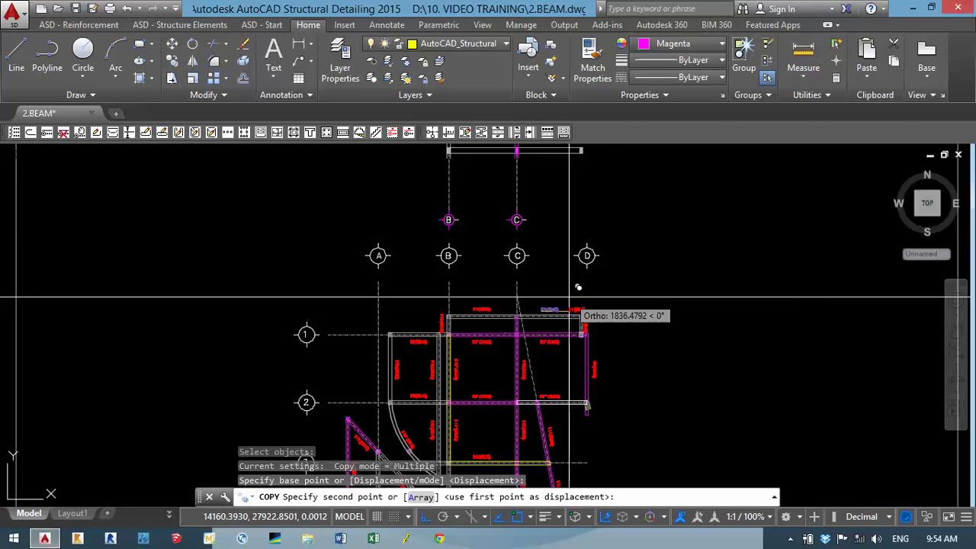
{"action": "key", "text": "F8"}
{"action": "scroll", "coordinate": [577, 203], "scroll_direction": "up", "scroll_amount": 5}
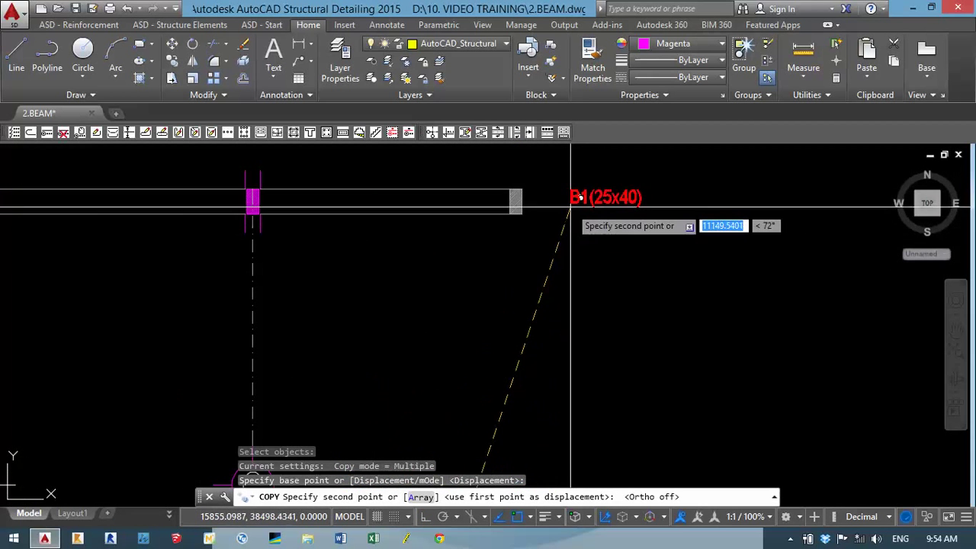
{"action": "left_click", "coordinate": [570, 203]}
{"action": "scroll", "coordinate": [534, 261], "scroll_direction": "down", "scroll_amount": 5}
{"action": "mouse_move", "coordinate": [462, 320]}
{"action": "middle_mouse_down"}
{"action": "mouse_move", "coordinate": [460, 289]}
{"action": "mouse_move", "coordinate": [471, 310]}
{"action": "middle_mouse_up"}
{"action": "key", "text": "Escape"}
Step: Erase the stray copied object
{"action": "left_click", "coordinate": [699, 186]}
{"action": "left_click", "coordinate": [672, 336]}
{"action": "type", "text": "e"}
{"action": "key", "text": "Return"}
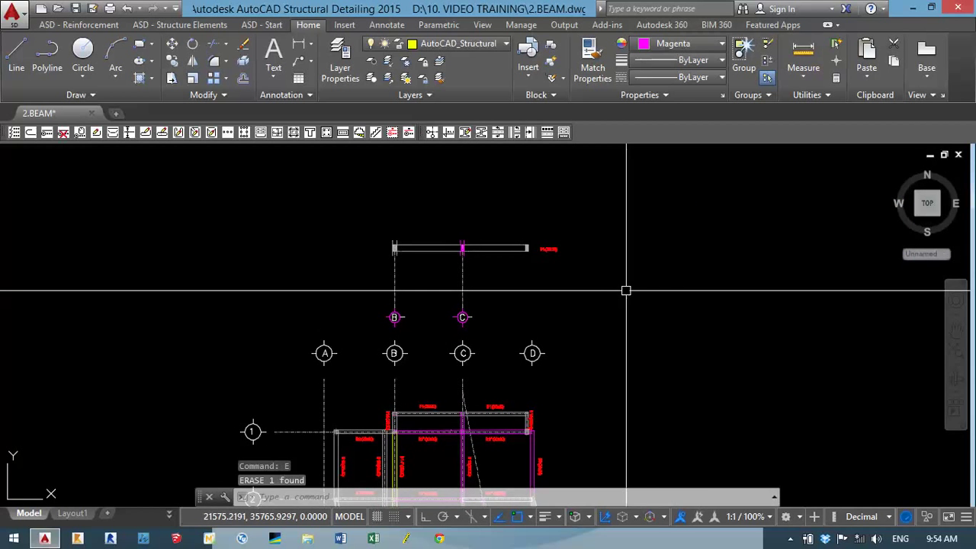
Step: Move the beam elevation with bubbles B and C higher up
{"action": "type", "text": "m"}
{"action": "key", "text": "Return"}
{"action": "left_click", "coordinate": [614, 196]}
{"action": "left_click", "coordinate": [342, 338]}
{"action": "middle_click_drag", "start_coordinate": [505, 309], "coordinate": [492, 409]}
{"action": "key", "text": "Return"}
{"action": "left_click", "coordinate": [684, 366]}
{"action": "left_click", "coordinate": [684, 257]}
Step: Pan and zoom to inspect the repositioned beam elevation and bubbles
{"action": "scroll", "coordinate": [645, 286], "scroll_direction": "down", "scroll_amount": 2}
{"action": "mouse_move", "coordinate": [606, 312]}
{"action": "middle_mouse_down"}
{"action": "mouse_move", "coordinate": [590, 302]}
{"action": "mouse_move", "coordinate": [546, 319]}
{"action": "middle_mouse_up"}
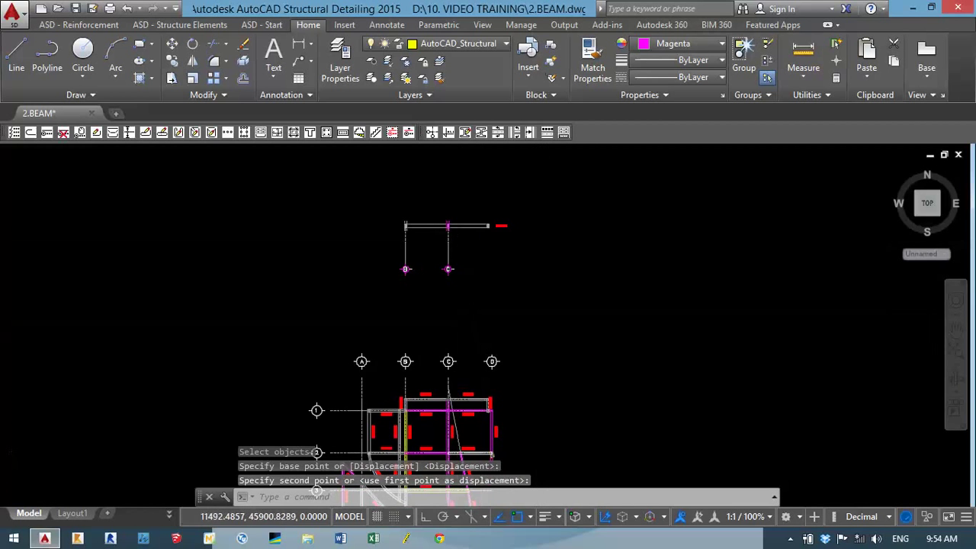
{"action": "scroll", "coordinate": [458, 222], "scroll_direction": "up", "scroll_amount": 4}
{"action": "scroll", "coordinate": [387, 226], "scroll_direction": "up", "scroll_amount": 2}
{"action": "scroll", "coordinate": [382, 244], "scroll_direction": "down", "scroll_amount": 2}
{"action": "middle_click_drag", "start_coordinate": [401, 283], "coordinate": [391, 259]}
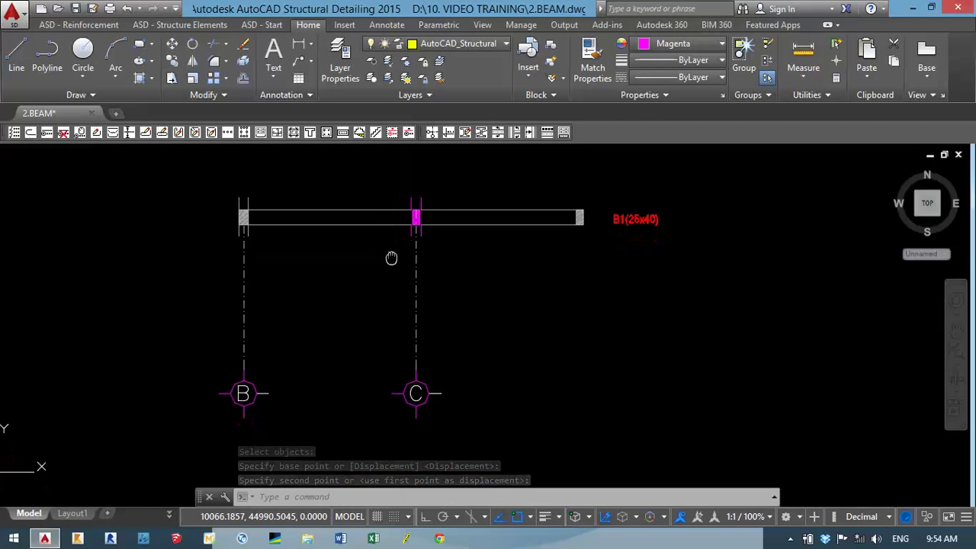
{"action": "scroll", "coordinate": [625, 260], "scroll_direction": "up", "scroll_amount": 3}
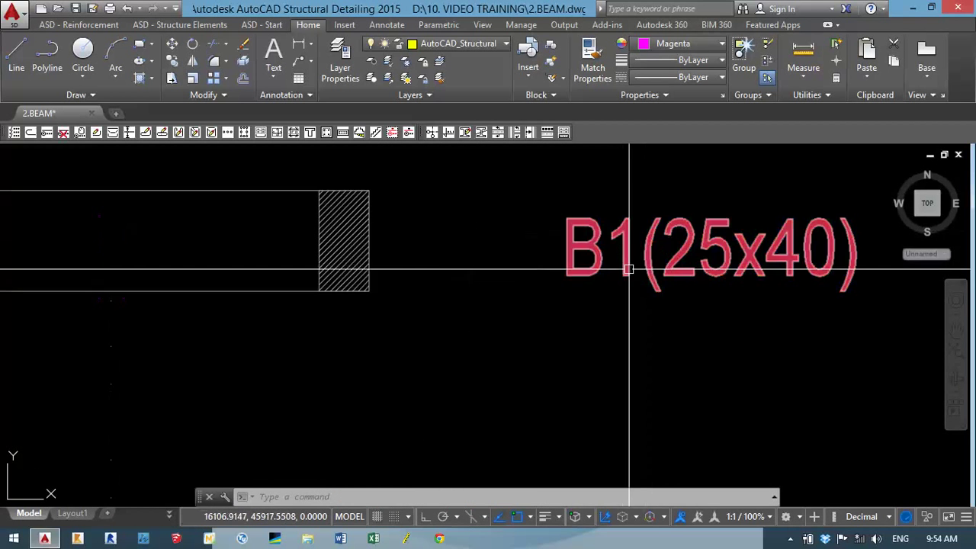
{"action": "scroll", "coordinate": [627, 263], "scroll_direction": "down", "scroll_amount": 2}
{"action": "scroll", "coordinate": [603, 272], "scroll_direction": "down", "scroll_amount": 2}
{"action": "scroll", "coordinate": [615, 273], "scroll_direction": "up", "scroll_amount": 2}
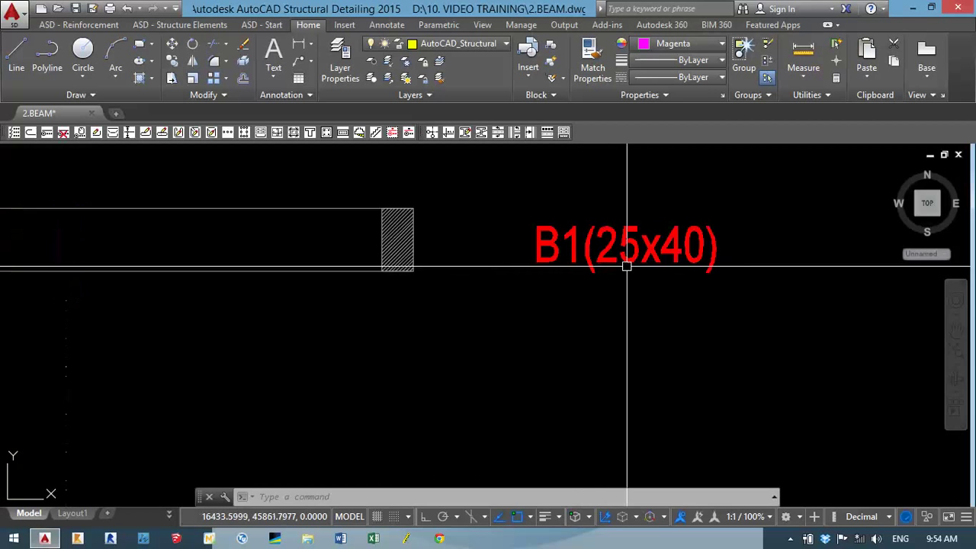
{"action": "scroll", "coordinate": [617, 261], "scroll_direction": "up", "scroll_amount": 2}
{"action": "scroll", "coordinate": [645, 268], "scroll_direction": "up", "scroll_amount": 2}
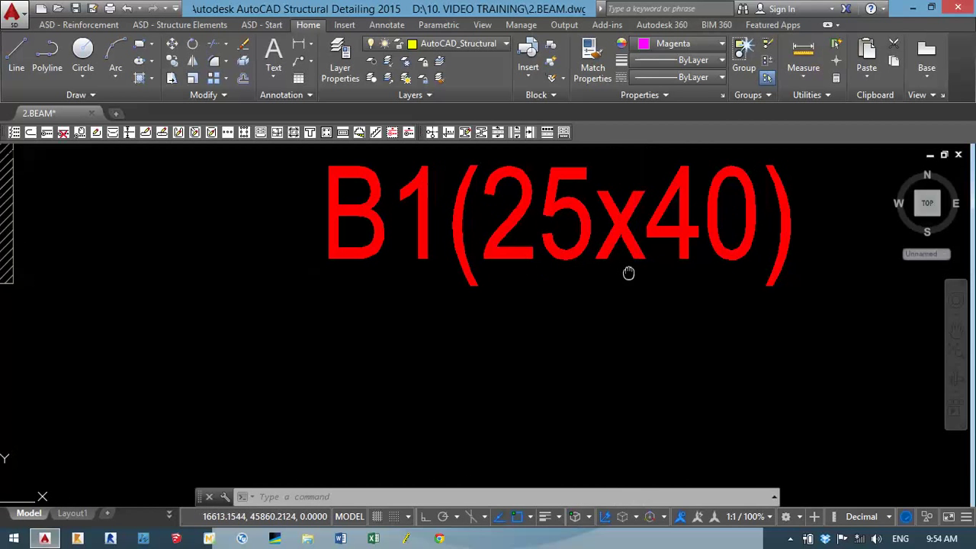
{"action": "scroll", "coordinate": [639, 287], "scroll_direction": "down", "scroll_amount": 3}
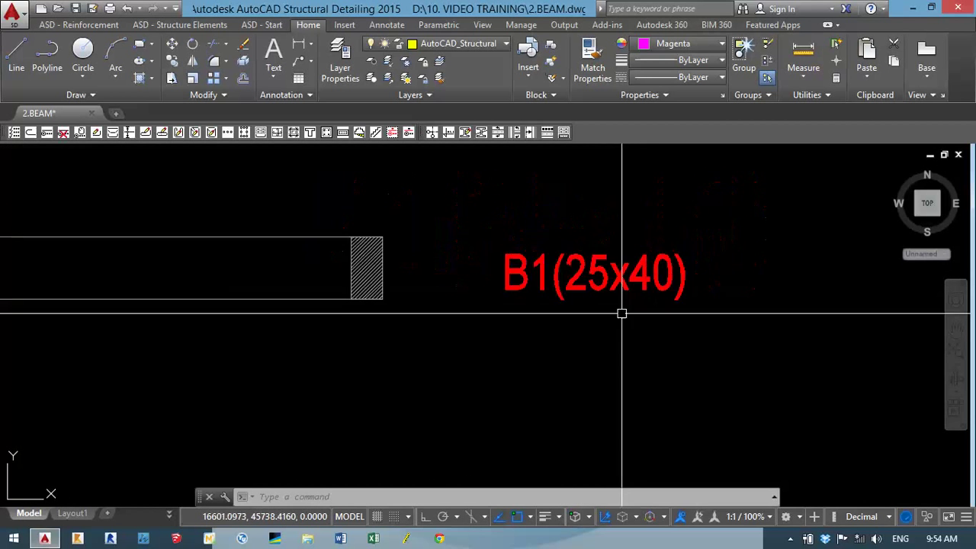
{"action": "scroll", "coordinate": [623, 312], "scroll_direction": "down", "scroll_amount": 2}
{"action": "type", "text": "D"}
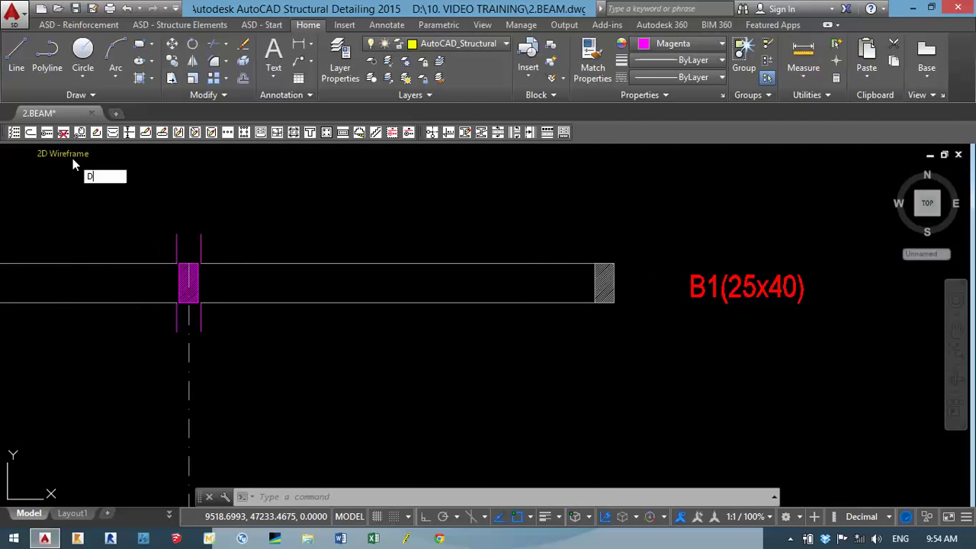
{"action": "type", "text": "I"}
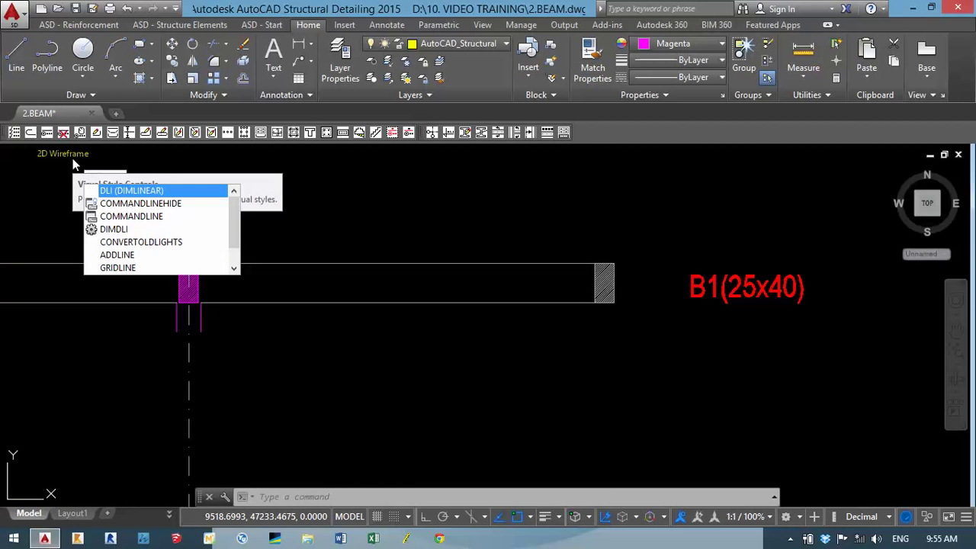
{"action": "key", "text": "Return"}
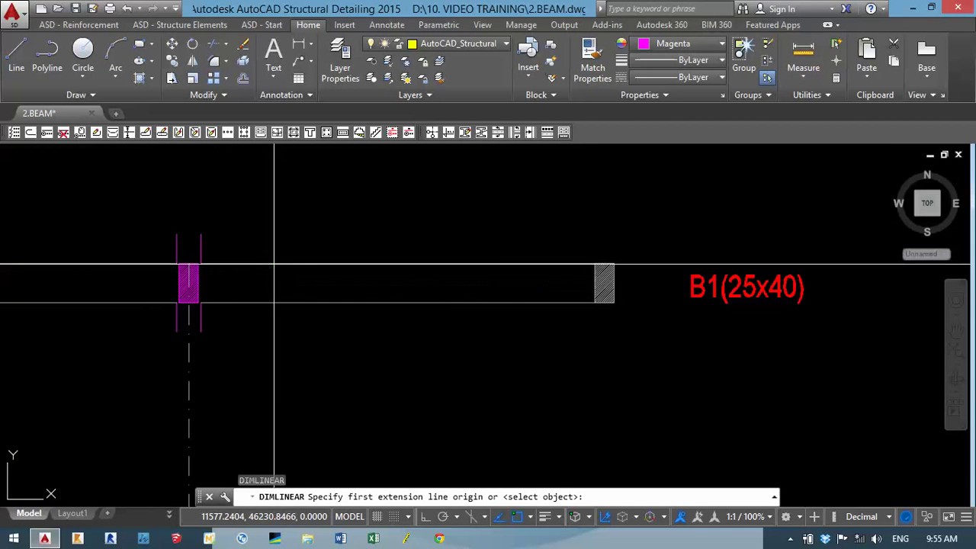
{"action": "left_click", "coordinate": [272, 265]}
{"action": "left_click", "coordinate": [270, 303]}
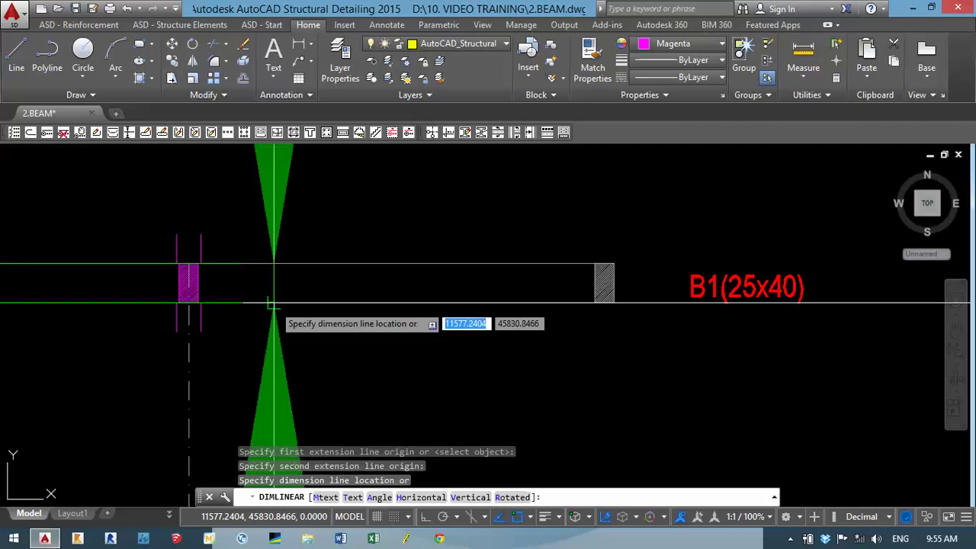
{"action": "left_click", "coordinate": [277, 284]}
{"action": "scroll", "coordinate": [298, 284], "scroll_direction": "down", "scroll_amount": 2}
{"action": "scroll", "coordinate": [302, 284], "scroll_direction": "down", "scroll_amount": 3}
{"action": "middle_click_drag", "start_coordinate": [301, 287], "coordinate": [296, 148]}
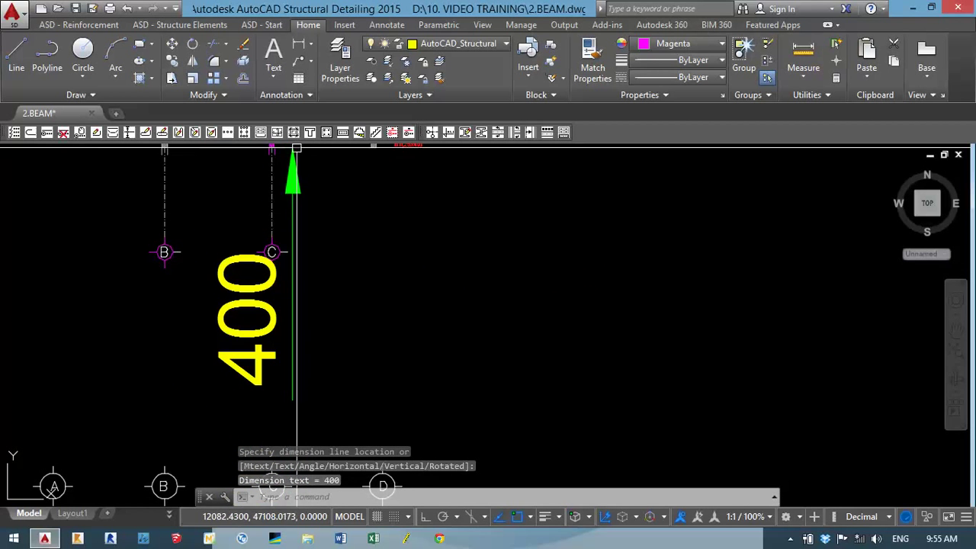
{"action": "left_click", "coordinate": [292, 317]}
{"action": "scroll", "coordinate": [335, 358], "scroll_direction": "down", "scroll_amount": 2}
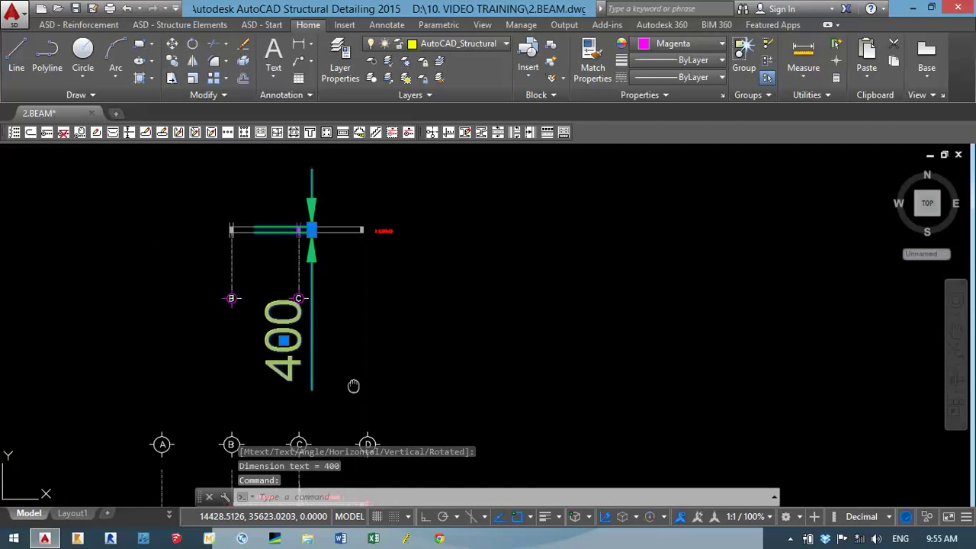
{"action": "scroll", "coordinate": [357, 283], "scroll_direction": "up", "scroll_amount": 2}
{"action": "scroll", "coordinate": [356, 283], "scroll_direction": "up", "scroll_amount": 3}
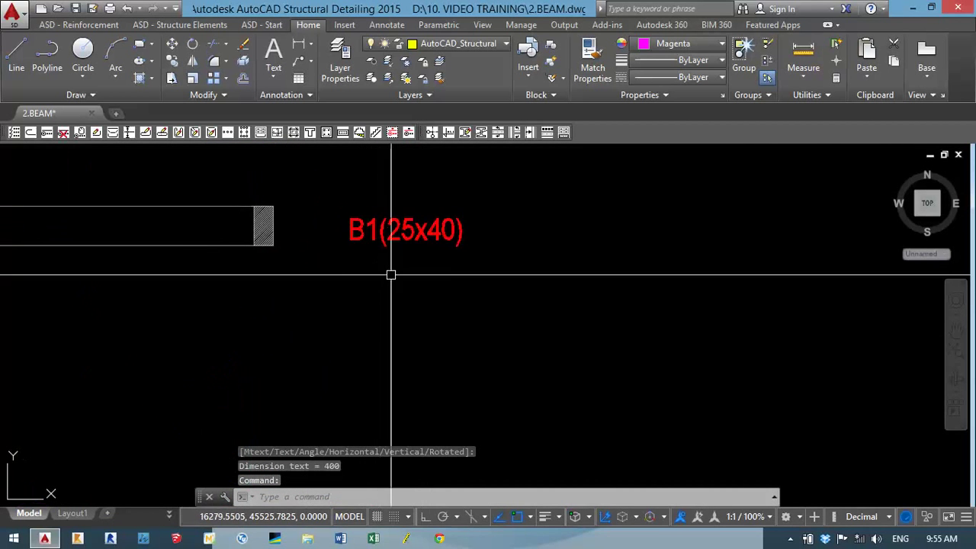
{"action": "scroll", "coordinate": [374, 297], "scroll_direction": "down", "scroll_amount": 3}
{"action": "type", "text": " E"}
{"action": "key", "text": "Return"}
{"action": "scroll", "coordinate": [375, 281], "scroll_direction": "down", "scroll_amount": 2}
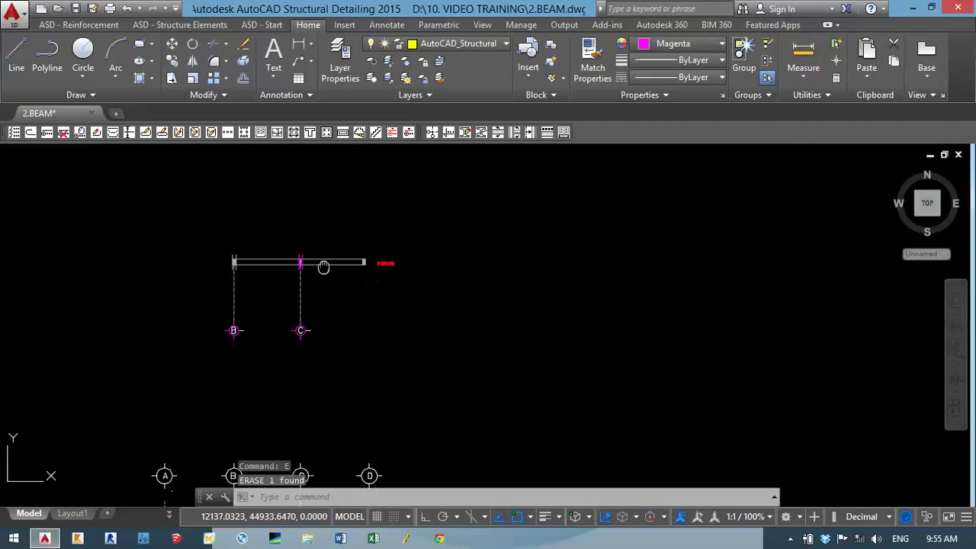
{"action": "scroll", "coordinate": [374, 271], "scroll_direction": "down", "scroll_amount": 5}
{"action": "middle_click_drag", "start_coordinate": [374, 271], "coordinate": [412, 258]}
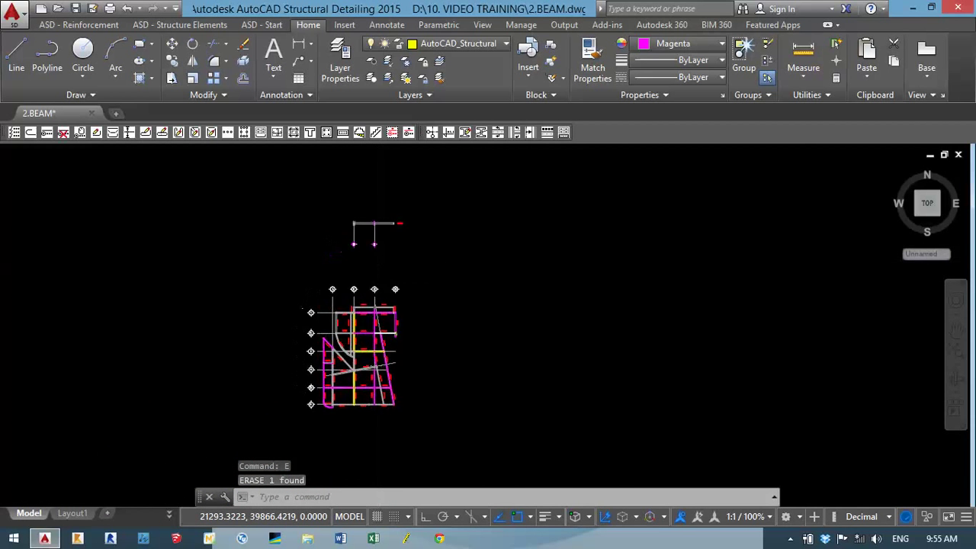
{"action": "middle_click", "coordinate": [482, 254]}
{"action": "middle_click", "coordinate": [482, 254]}
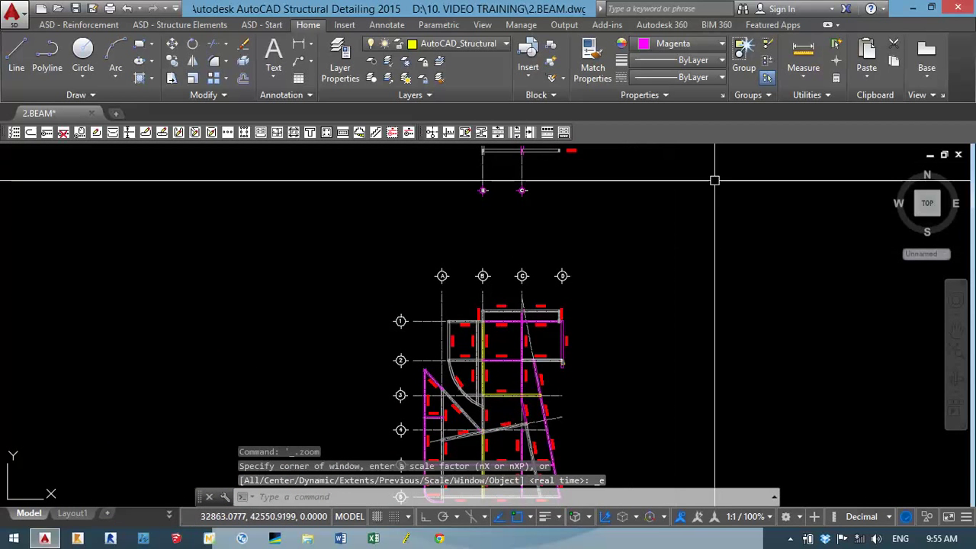